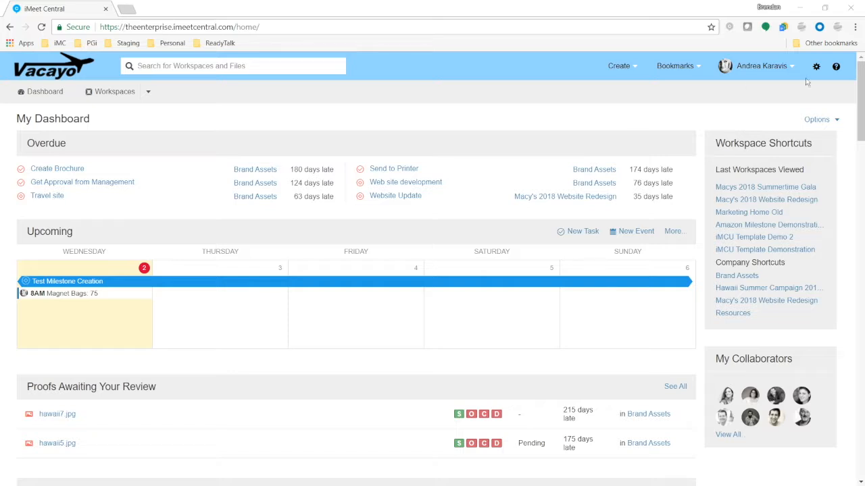
Open the Support help panel from the ? icon at the top right.
{"action": "left_click", "coordinate": [839, 74]}
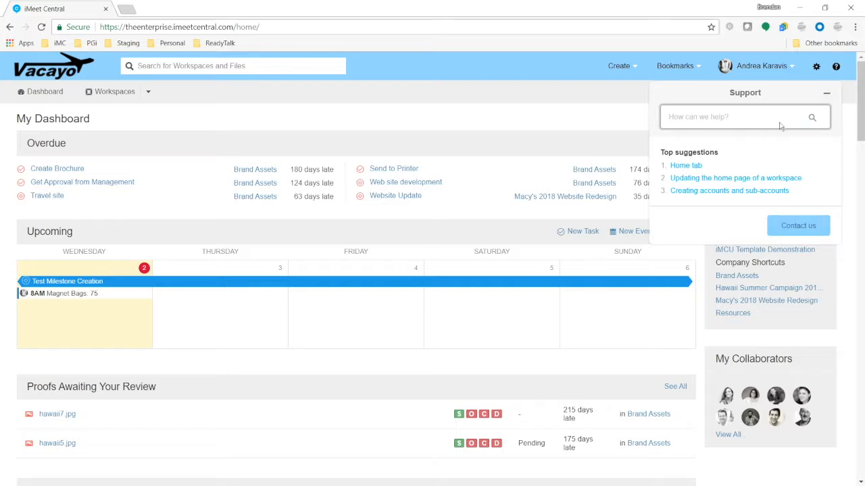
Close the Support panel, briefly reopen it, then dismiss it to show the dashboard.
{"action": "left_click", "coordinate": [835, 68]}
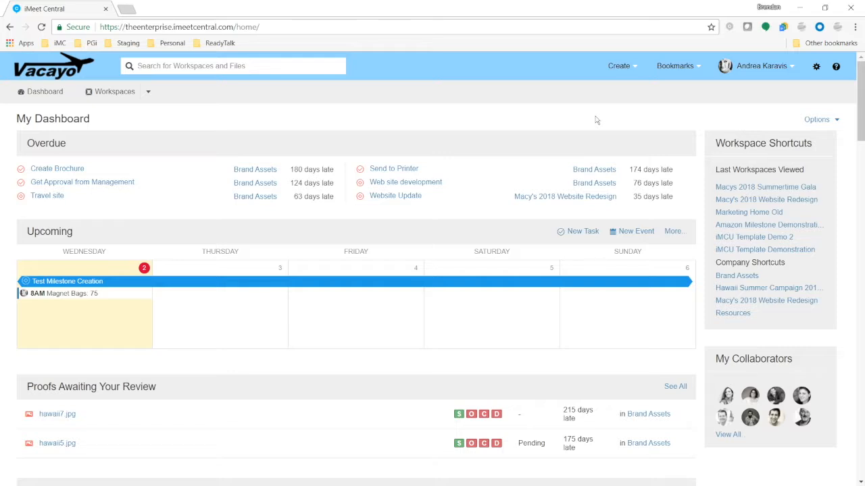
{"action": "left_click", "coordinate": [836, 66]}
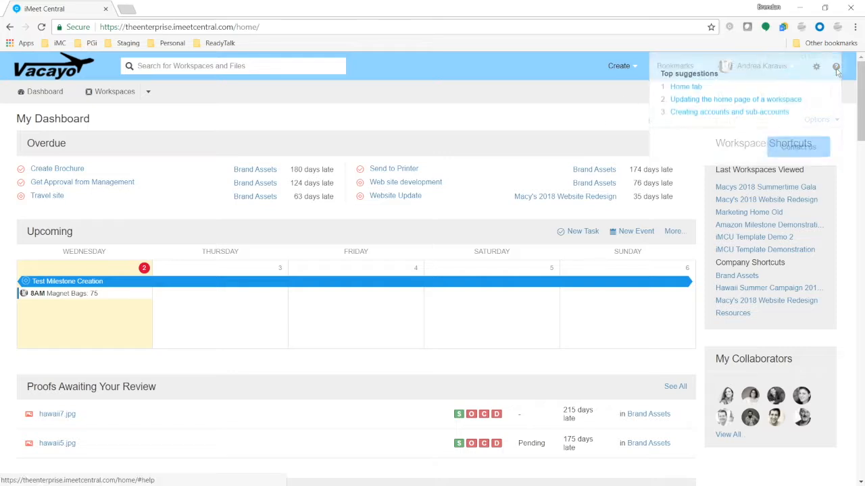
{"action": "left_click", "coordinate": [839, 67]}
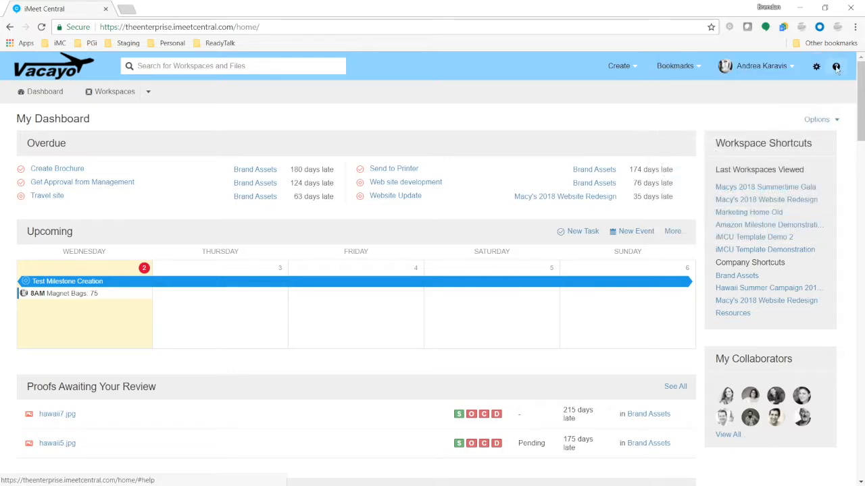
{"action": "left_click", "coordinate": [837, 67]}
{"action": "left_click", "coordinate": [835, 67]}
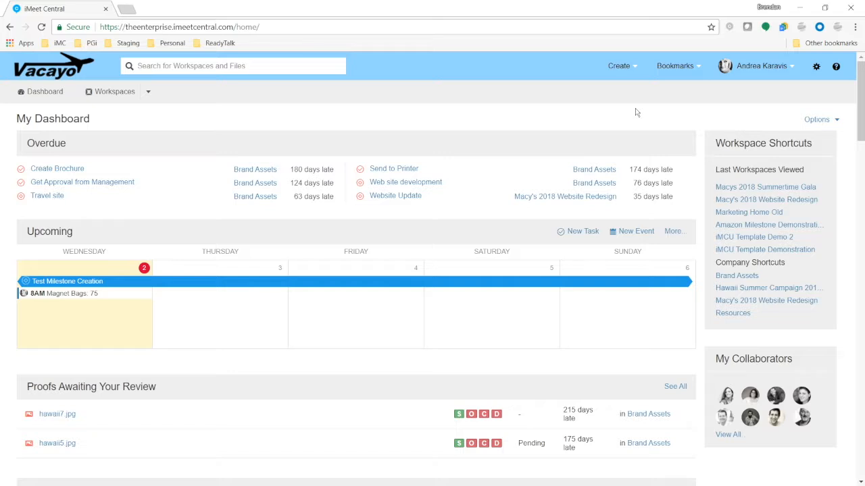
Open Company Setup from the gear menu and look over the Internal and External Members tabs.
{"action": "left_click", "coordinate": [818, 70]}
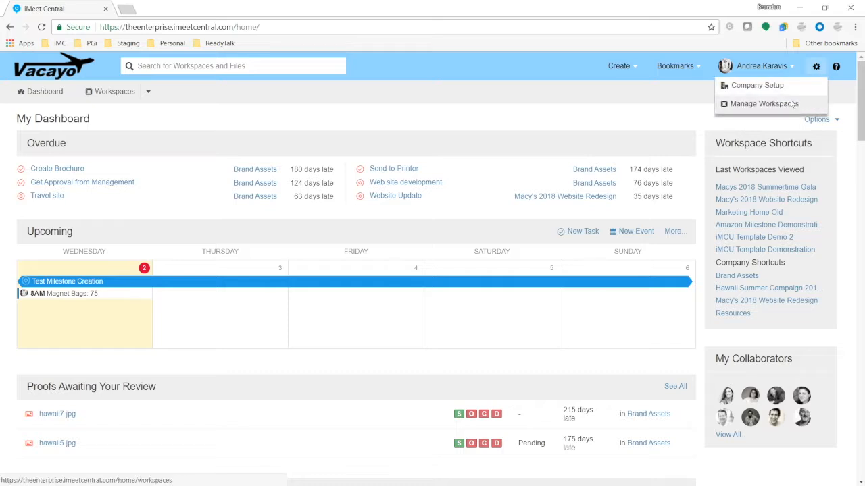
{"action": "left_click", "coordinate": [738, 87]}
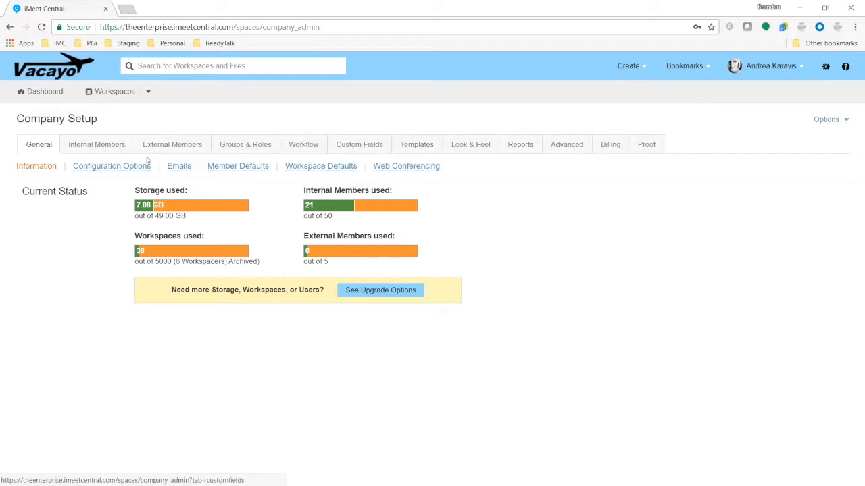
{"action": "left_click", "coordinate": [113, 151]}
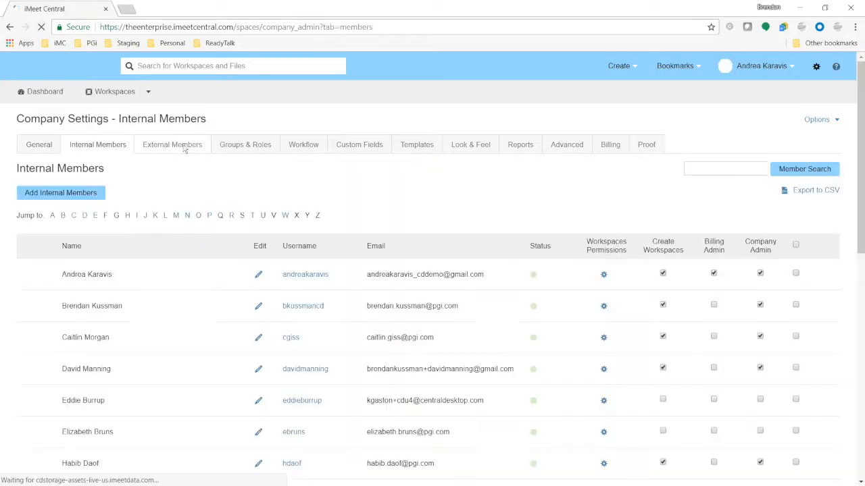
{"action": "left_click", "coordinate": [185, 147]}
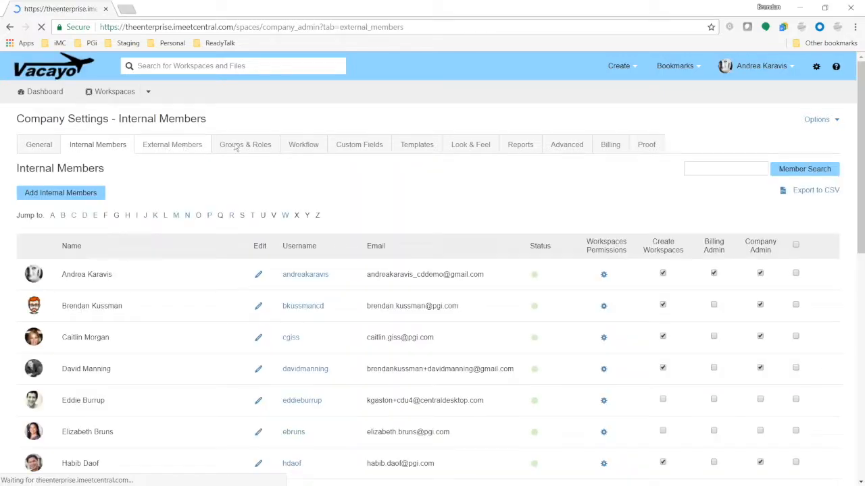
Return to the General usage overview and open Configuration Options.
{"action": "left_click", "coordinate": [43, 148]}
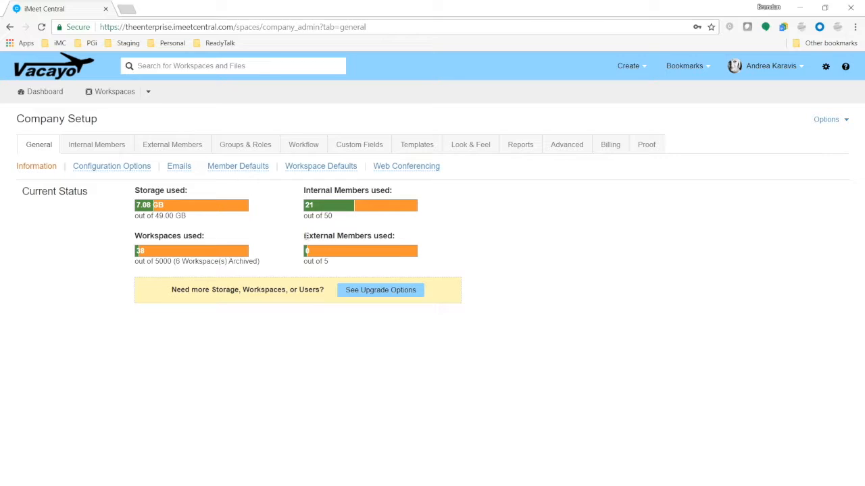
{"action": "left_click_drag", "start_coordinate": [303, 238], "coordinate": [406, 230]}
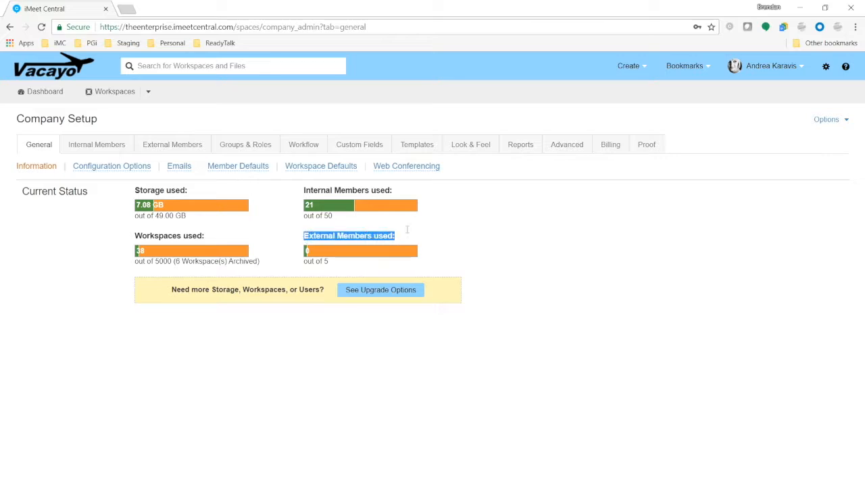
{"action": "left_click", "coordinate": [407, 232]}
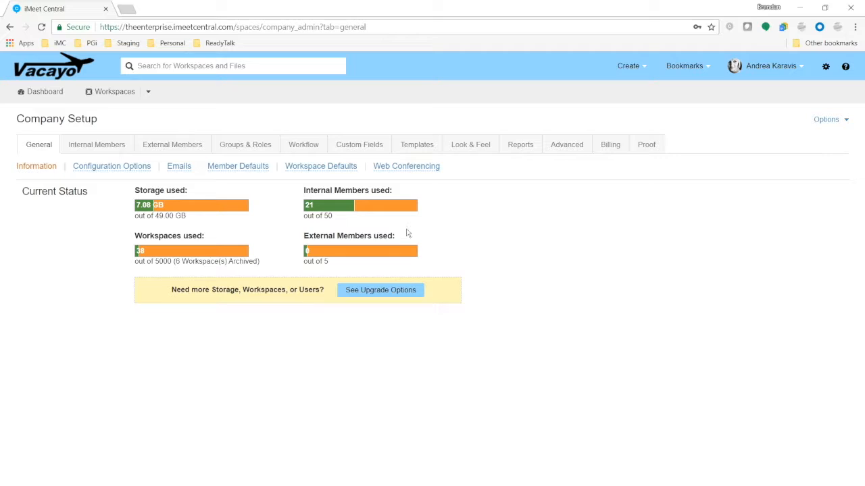
{"action": "left_click", "coordinate": [119, 169]}
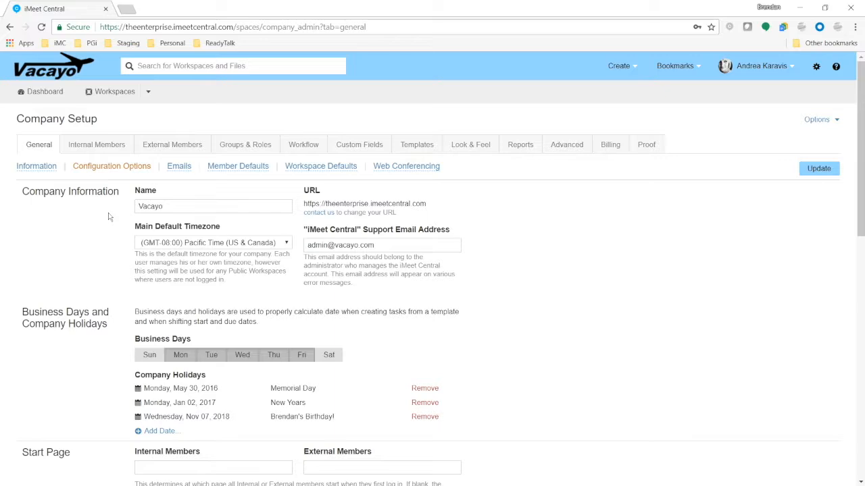
Replace the Support Email Address with the new contact's e-mail address.
{"action": "scroll", "coordinate": [164, 216], "scroll_direction": "down", "scroll_amount": 3}
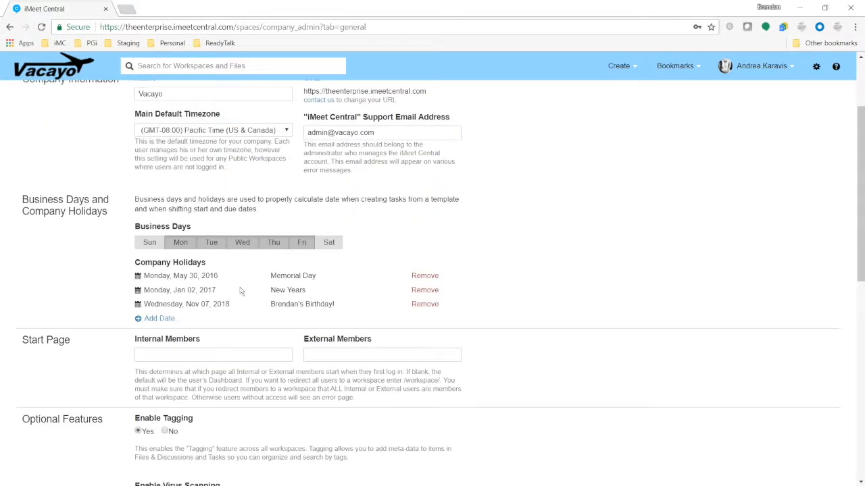
{"action": "scroll", "coordinate": [240, 284], "scroll_direction": "up", "scroll_amount": 3}
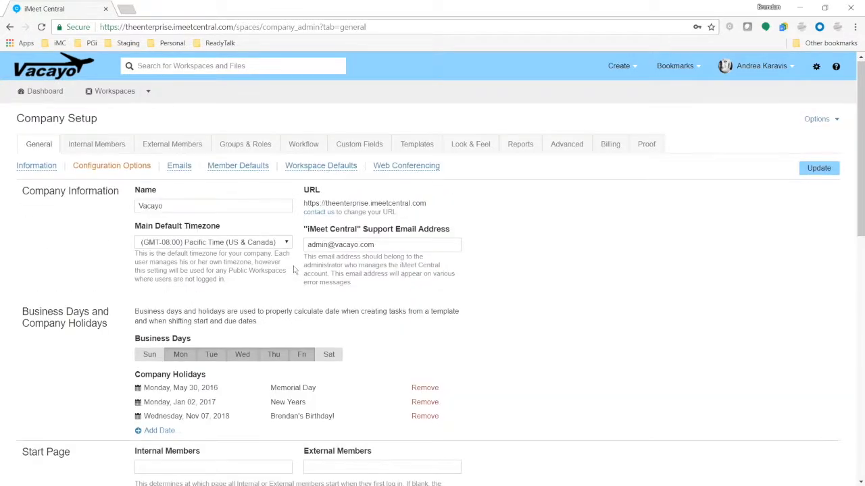
{"action": "double_click", "coordinate": [355, 245]}
{"action": "left_click_drag", "start_coordinate": [337, 246], "coordinate": [314, 250]}
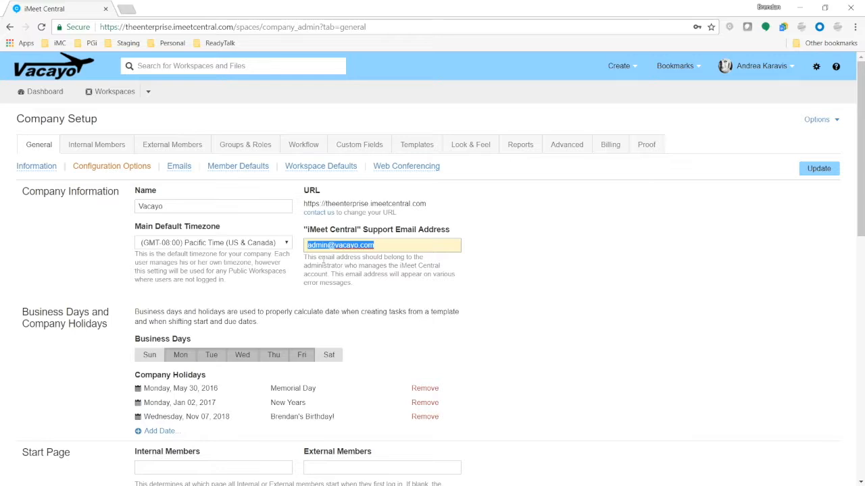
{"action": "left_click", "coordinate": [365, 245]}
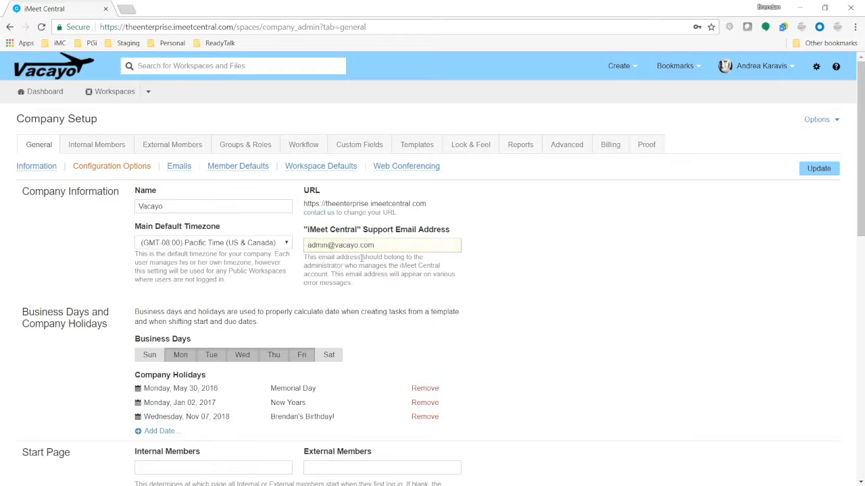
{"action": "left_click_drag", "start_coordinate": [376, 246], "coordinate": [308, 246]}
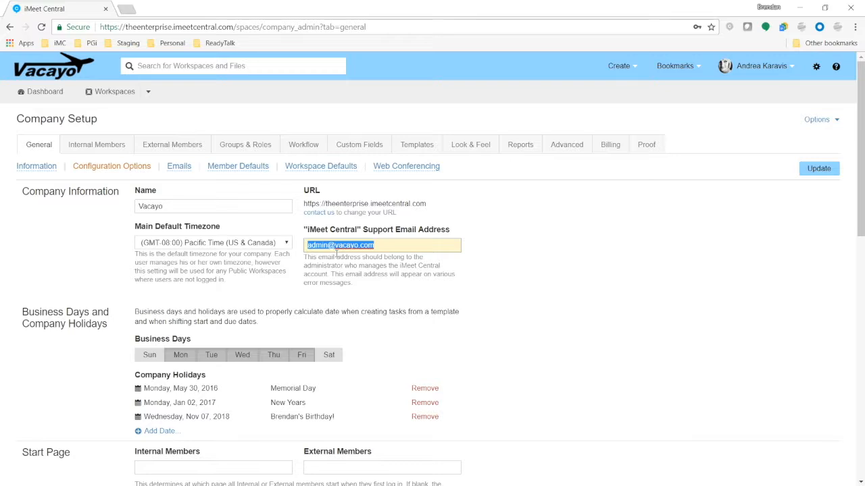
Review the Emails digest settings (sender Vacayo, subject 'Vacayo Digest'), then go to Member Defaults.
{"action": "left_click", "coordinate": [182, 168]}
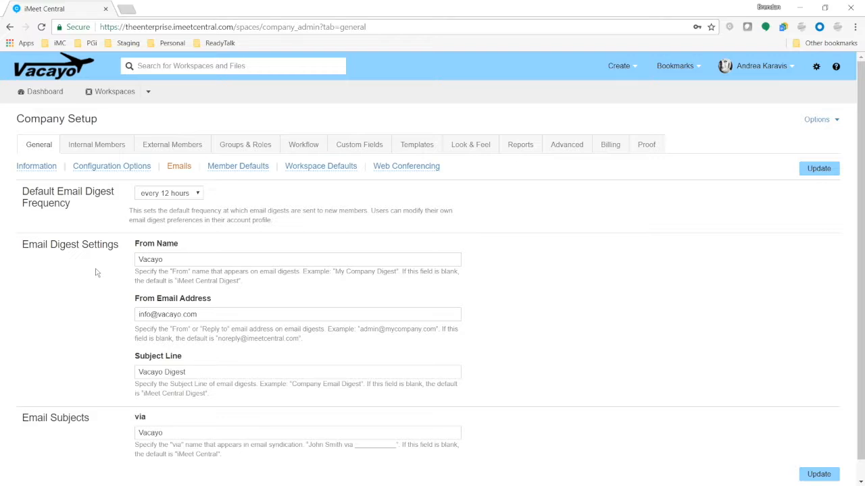
{"action": "scroll", "coordinate": [96, 273], "scroll_direction": "down", "scroll_amount": 1}
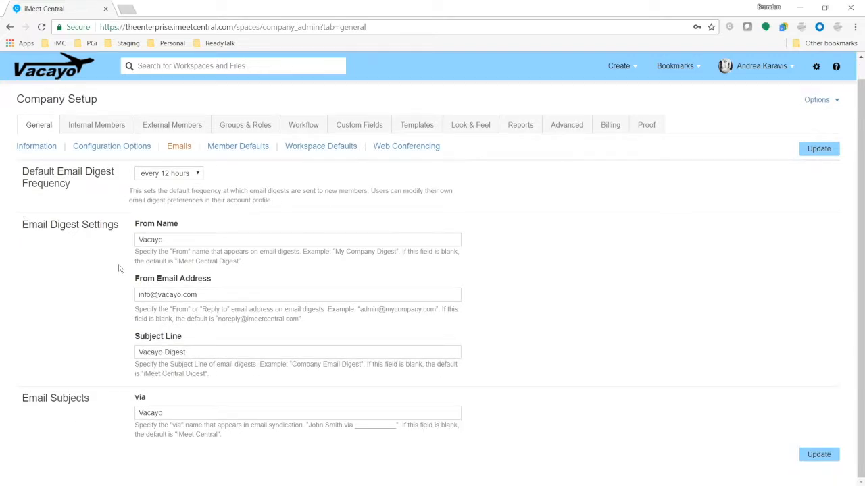
{"action": "double_click", "coordinate": [167, 241]}
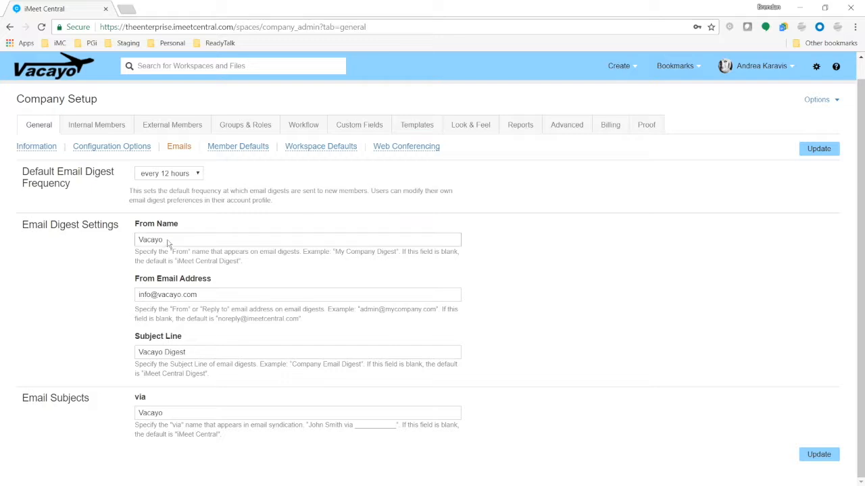
{"action": "left_click_drag", "start_coordinate": [196, 295], "coordinate": [100, 310]}
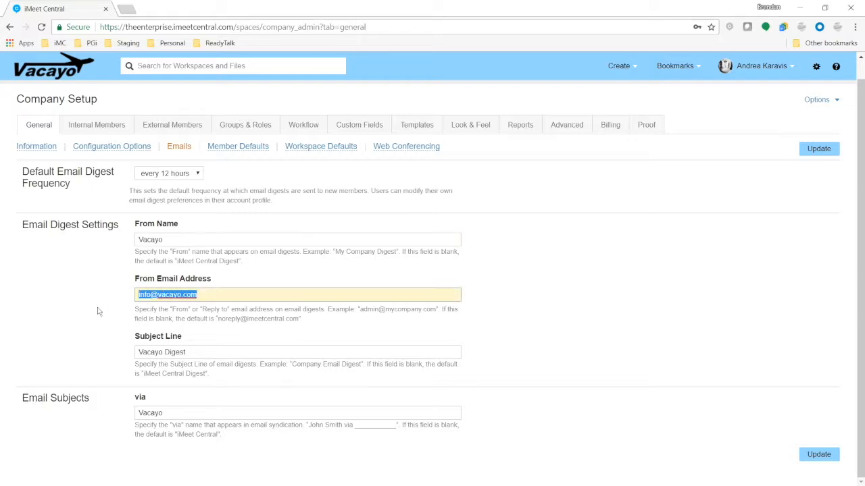
{"action": "left_click_drag", "start_coordinate": [201, 352], "coordinate": [117, 358]}
{"action": "left_click", "coordinate": [95, 350]}
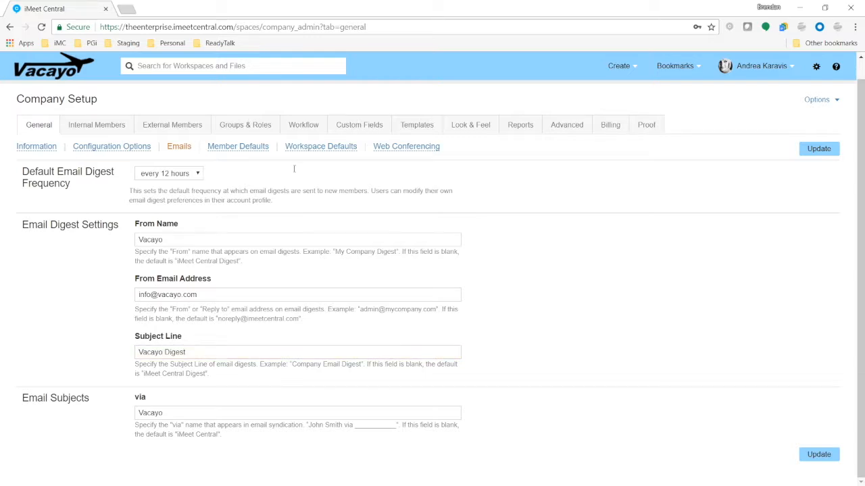
{"action": "left_click", "coordinate": [238, 146]}
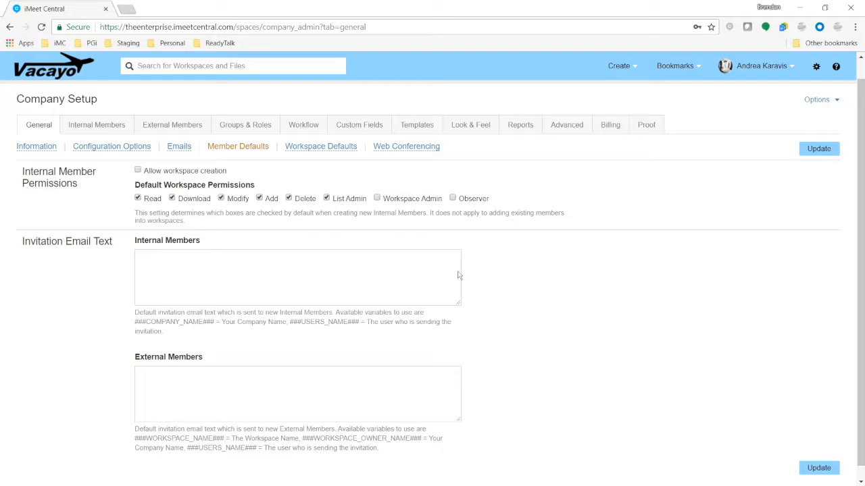
Click into the internal members invitation text, then view the Workspace Defaults settings.
{"action": "left_click", "coordinate": [257, 286]}
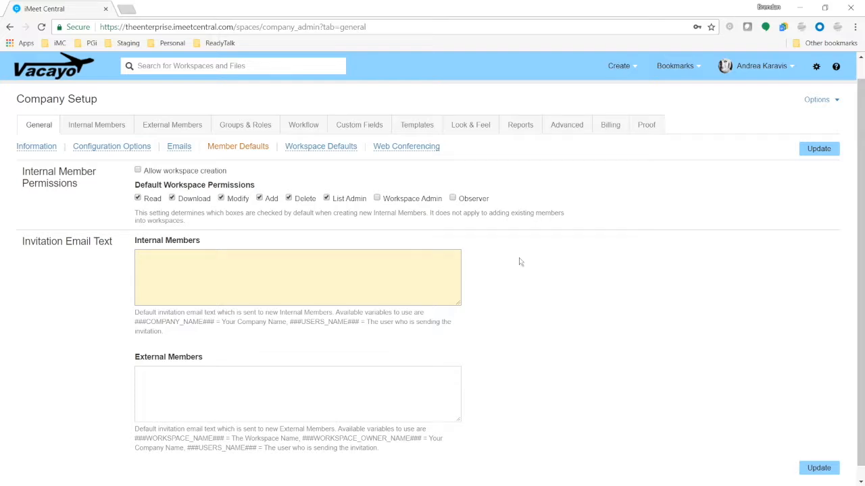
{"action": "left_click", "coordinate": [319, 148]}
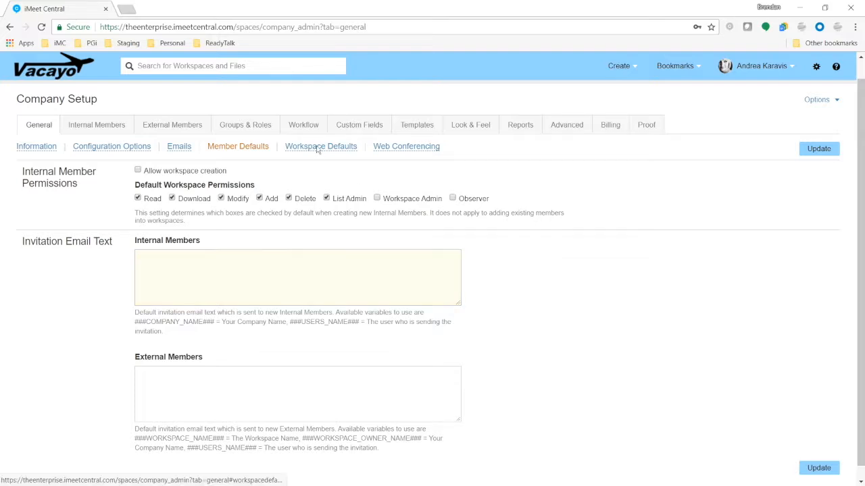
{"action": "scroll", "coordinate": [552, 274], "scroll_direction": "down", "scroll_amount": 1}
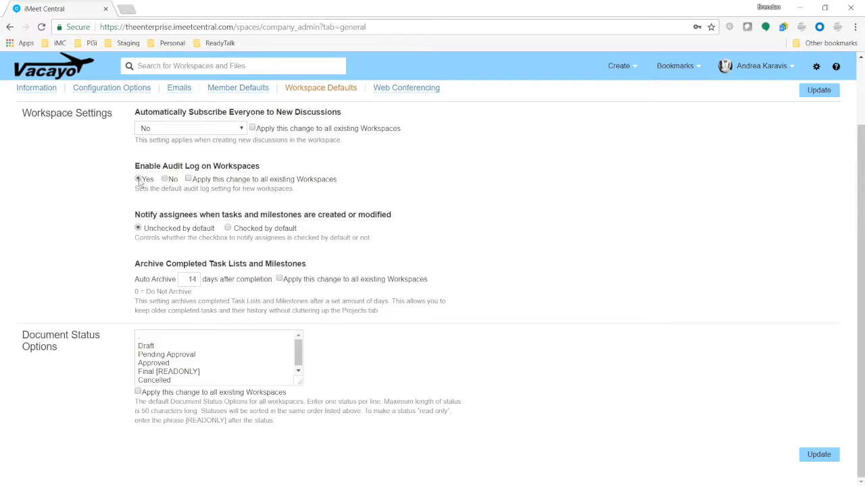
Apply the audit log setting to existing workspaces, save the defaults, then go to Internal Members.
{"action": "left_click", "coordinate": [189, 179]}
{"action": "left_click", "coordinate": [815, 461]}
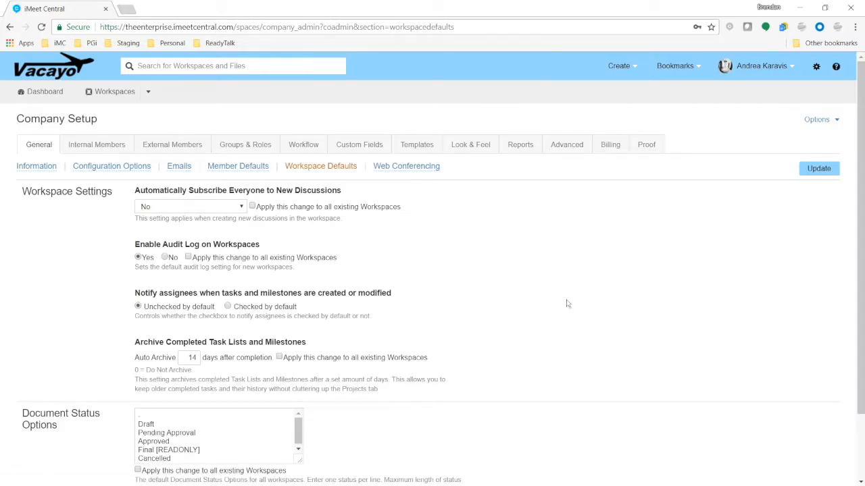
{"action": "scroll", "coordinate": [566, 303], "scroll_direction": "down", "scroll_amount": 2}
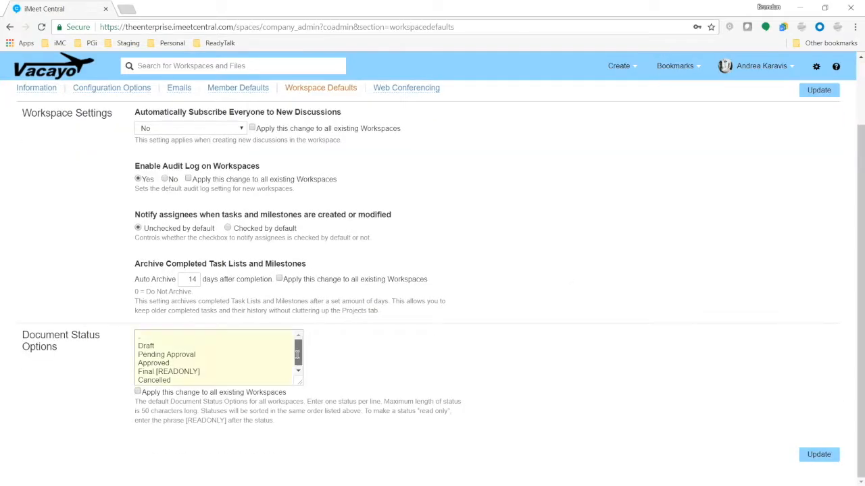
{"action": "left_click", "coordinate": [193, 376]}
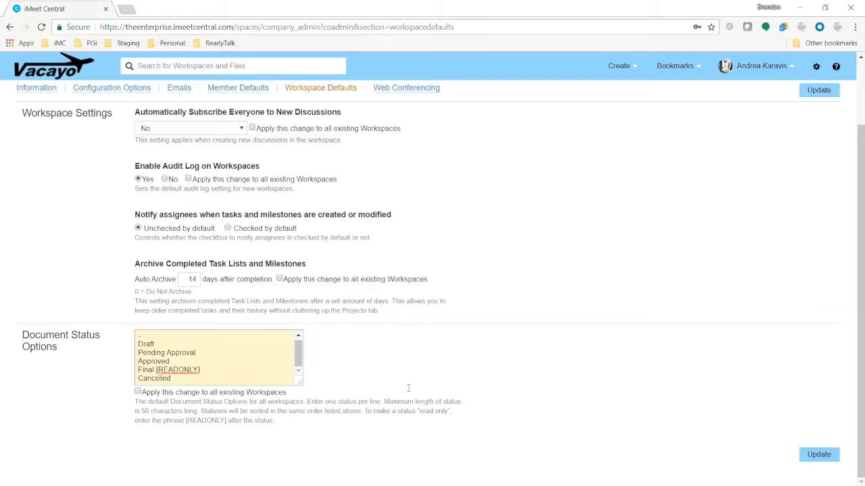
{"action": "scroll", "coordinate": [408, 388], "scroll_direction": "up", "scroll_amount": 2}
{"action": "left_click", "coordinate": [85, 148]}
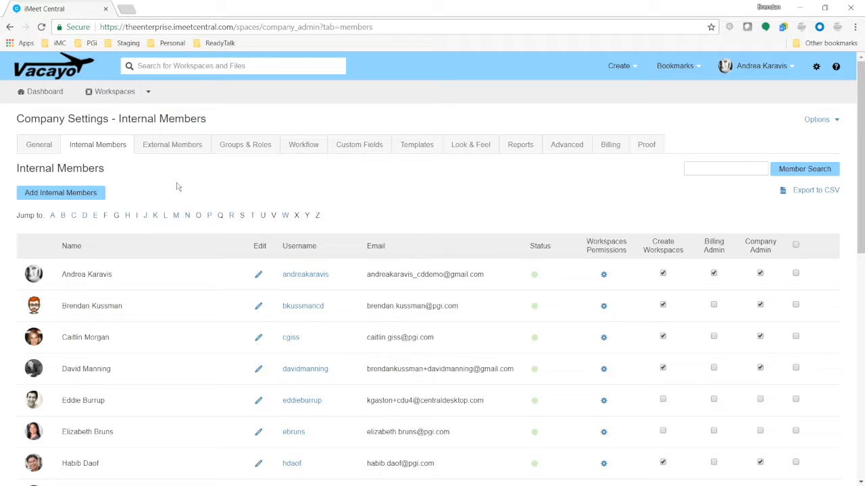
Start adding internal members and enter three new members' e-mail addresses, one per line.
{"action": "left_click", "coordinate": [83, 194]}
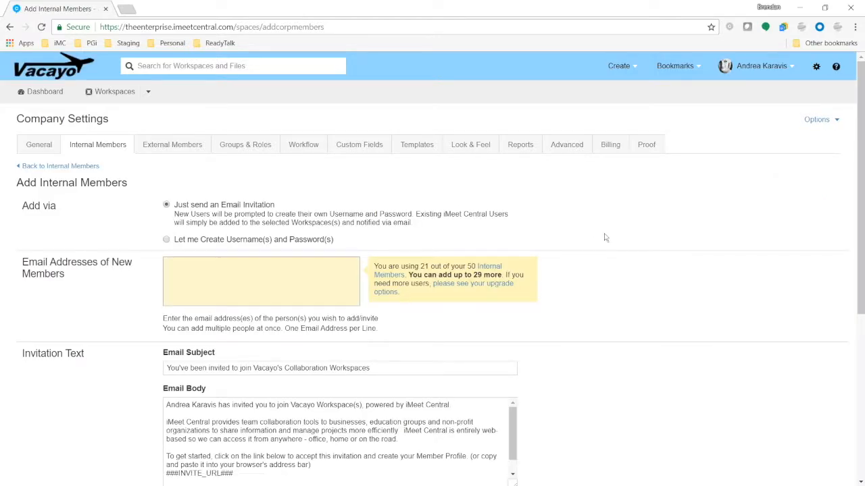
{"action": "scroll", "coordinate": [605, 238], "scroll_direction": "down", "scroll_amount": 2}
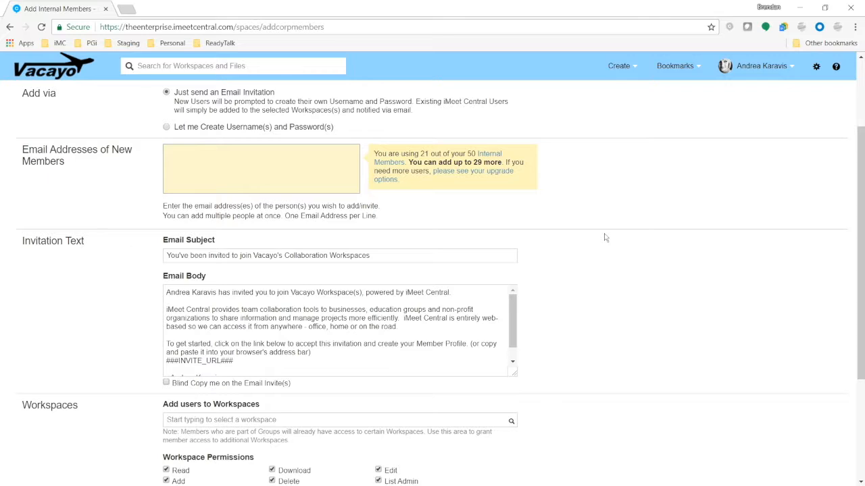
{"action": "left_click", "coordinate": [300, 161]}
{"action": "type", "text": "address1@address.com"}
{"action": "key", "text": "Return"}
{"action": "type", "text": "addres"}
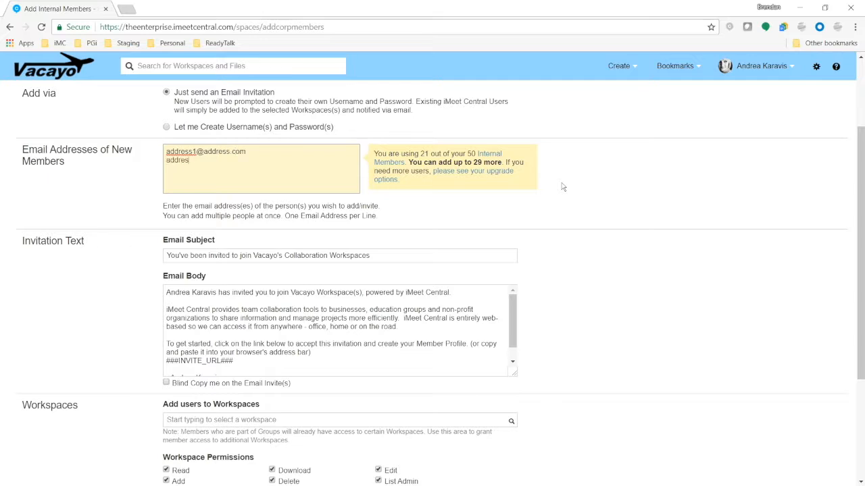
{"action": "type", "text": "s2@address.com"}
{"action": "key", "text": "Return"}
{"action": "type", "text": "address3@address.com"}
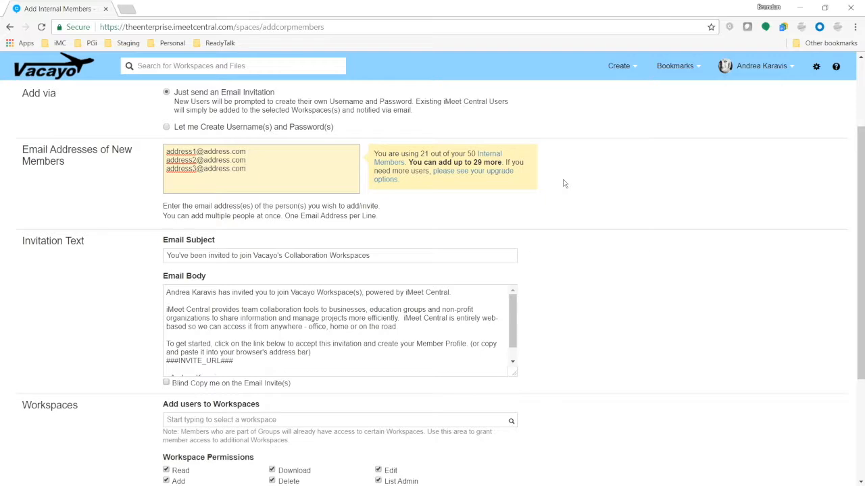
Review the invitation e-mail subject and body text on the form.
{"action": "scroll", "coordinate": [570, 195], "scroll_direction": "down", "scroll_amount": 1}
{"action": "scroll", "coordinate": [317, 134], "scroll_direction": "up", "scroll_amount": 1}
{"action": "left_click_drag", "start_coordinate": [376, 200], "coordinate": [176, 201]}
{"action": "left_click", "coordinate": [204, 255]}
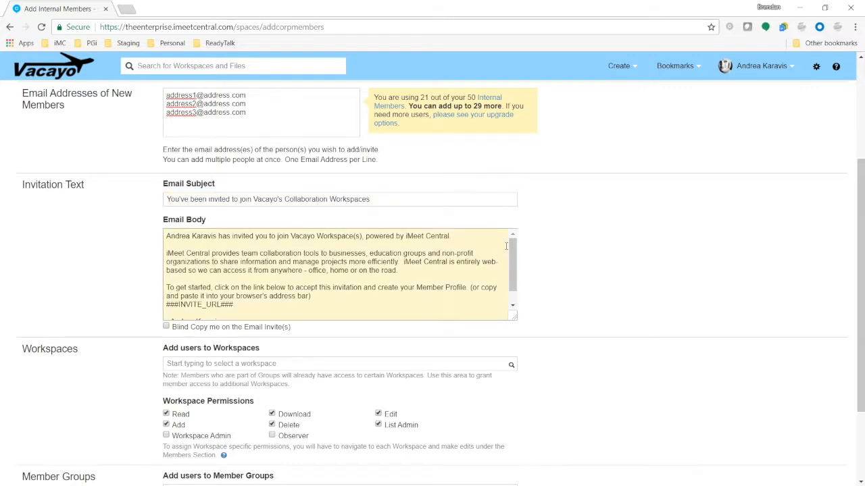
{"action": "scroll", "coordinate": [554, 230], "scroll_direction": "down", "scroll_amount": 2}
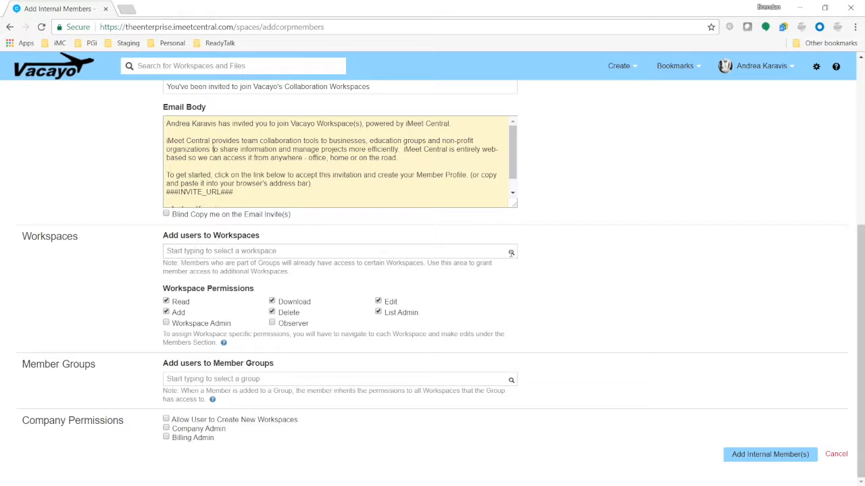
Assign the new members to the Ad space workspace.
{"action": "left_click", "coordinate": [512, 252]}
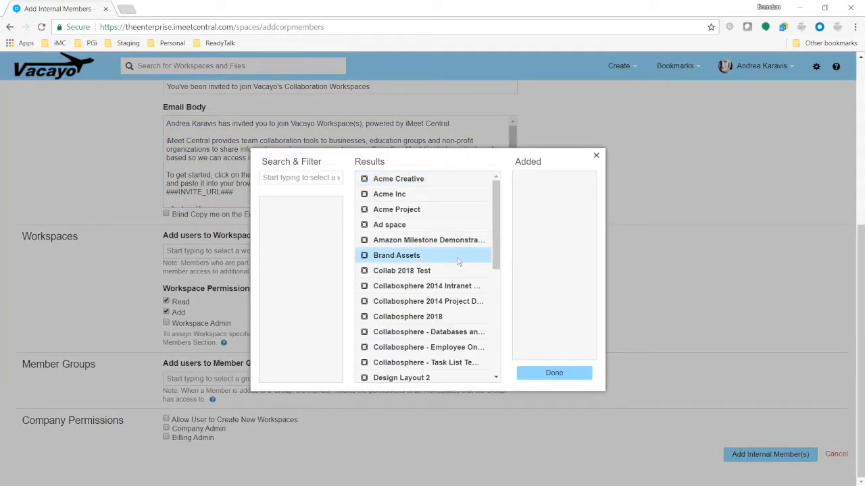
{"action": "left_click", "coordinate": [402, 225]}
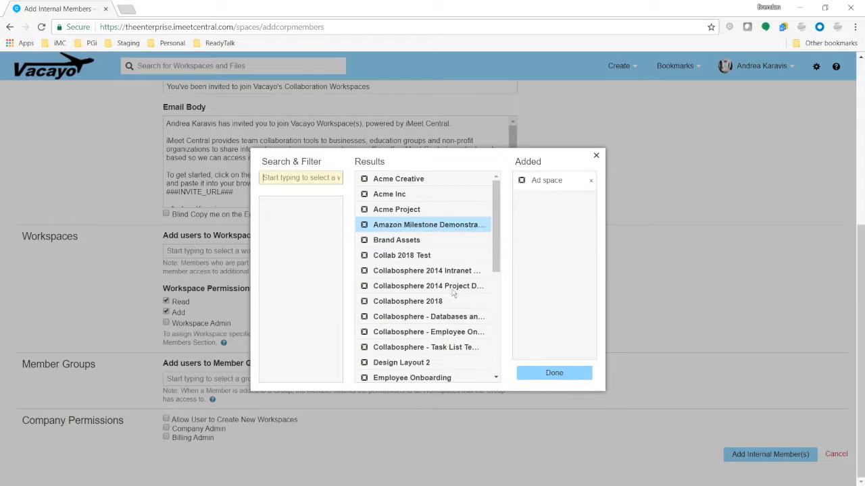
{"action": "left_click", "coordinate": [554, 373]}
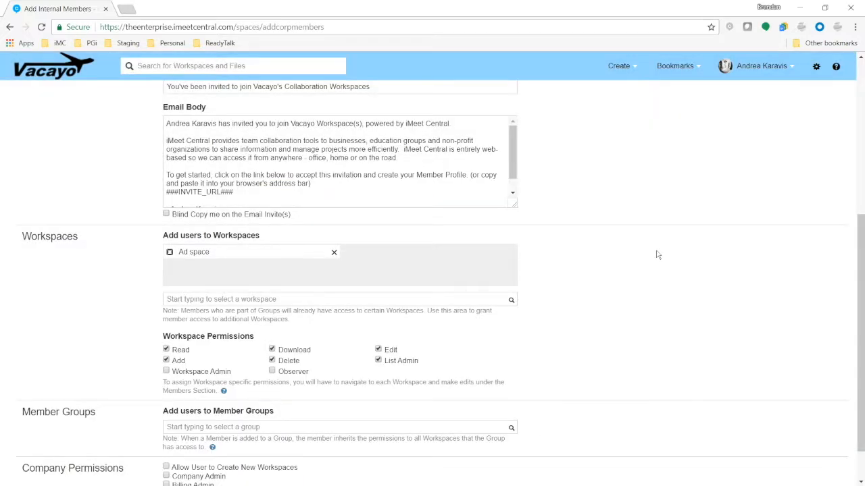
Add Workspace Admin to the workspace permissions, keeping Read and Add ticked.
{"action": "scroll", "coordinate": [654, 253], "scroll_direction": "down", "scroll_amount": 2}
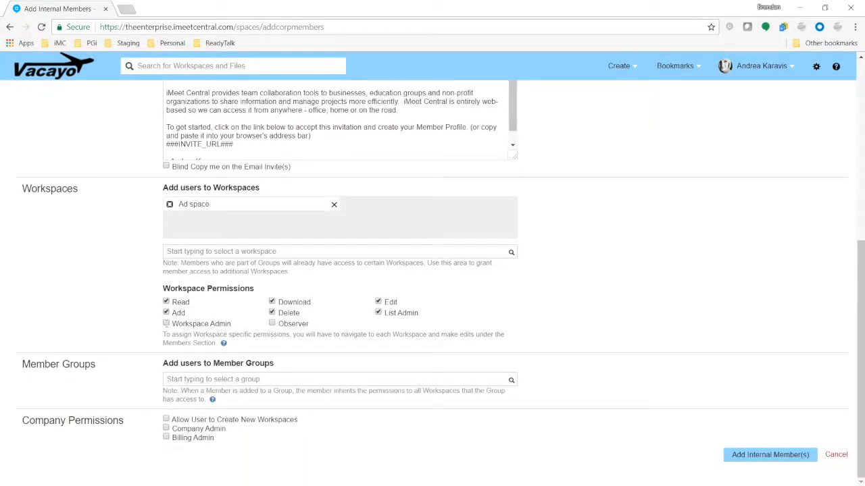
{"action": "left_click", "coordinate": [166, 324]}
{"action": "left_click", "coordinate": [166, 313]}
{"action": "left_click", "coordinate": [165, 302]}
{"action": "left_click", "coordinate": [166, 302]}
{"action": "left_click", "coordinate": [166, 313]}
Add the new members to the Creative member group.
{"action": "left_click", "coordinate": [511, 381]}
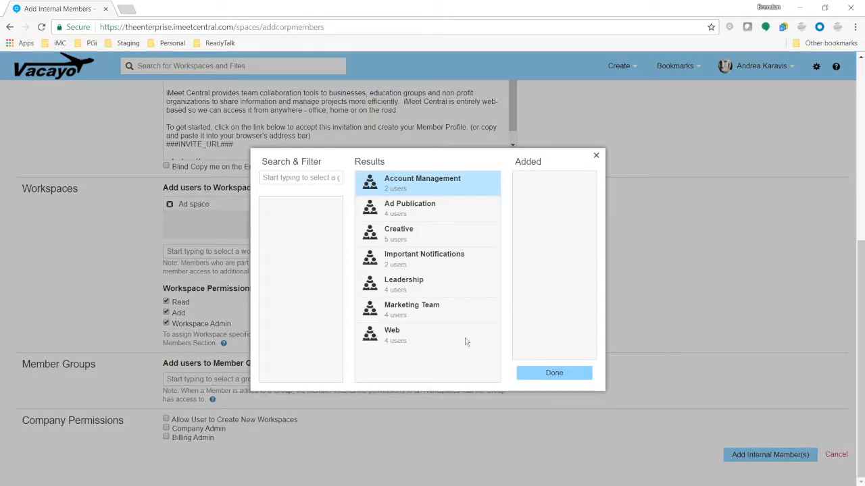
{"action": "left_click", "coordinate": [409, 233]}
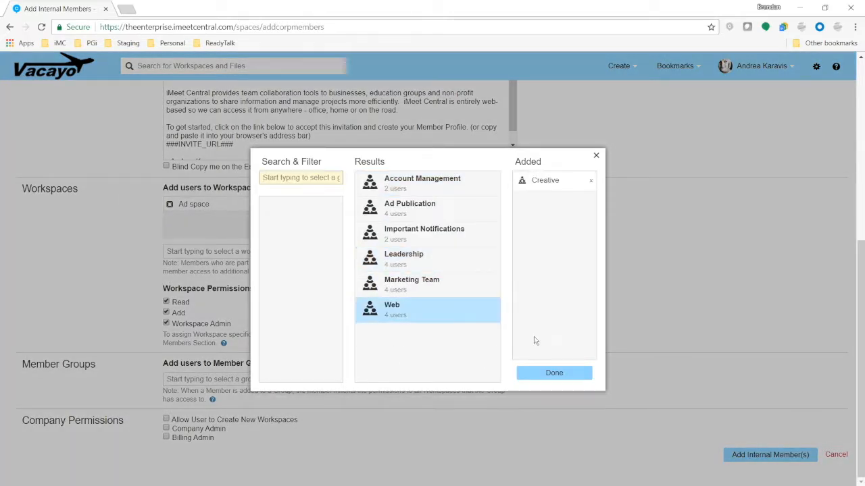
{"action": "left_click", "coordinate": [558, 373]}
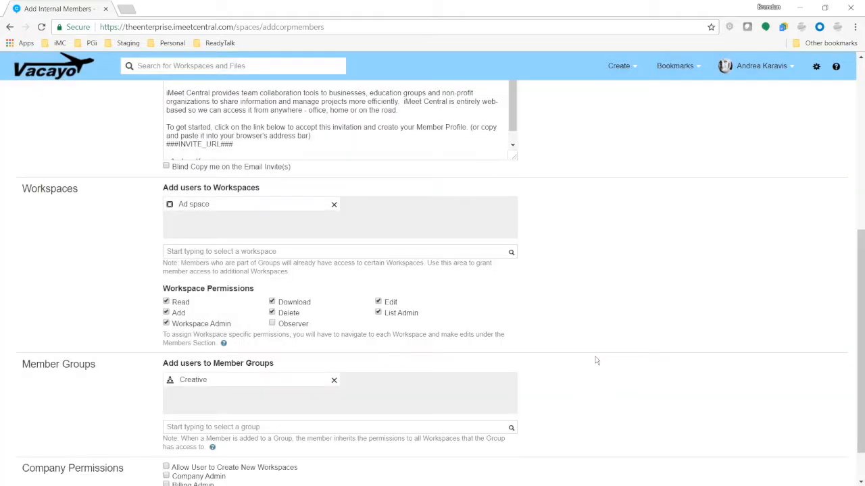
Grant workspace creation and Company Admin rights, leave Billing Admin off, and submit the invitations.
{"action": "scroll", "coordinate": [595, 361], "scroll_direction": "down", "scroll_amount": 1}
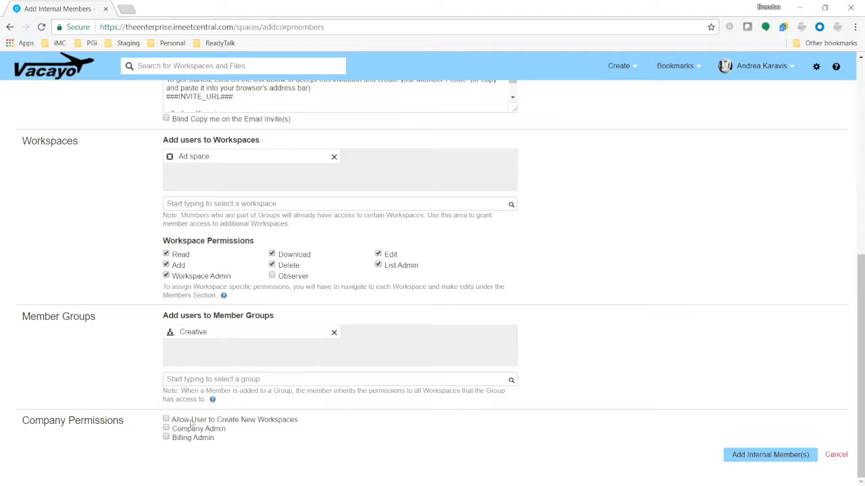
{"action": "left_click", "coordinate": [166, 420]}
{"action": "left_click", "coordinate": [166, 429]}
{"action": "left_click", "coordinate": [166, 438]}
{"action": "left_click", "coordinate": [166, 438]}
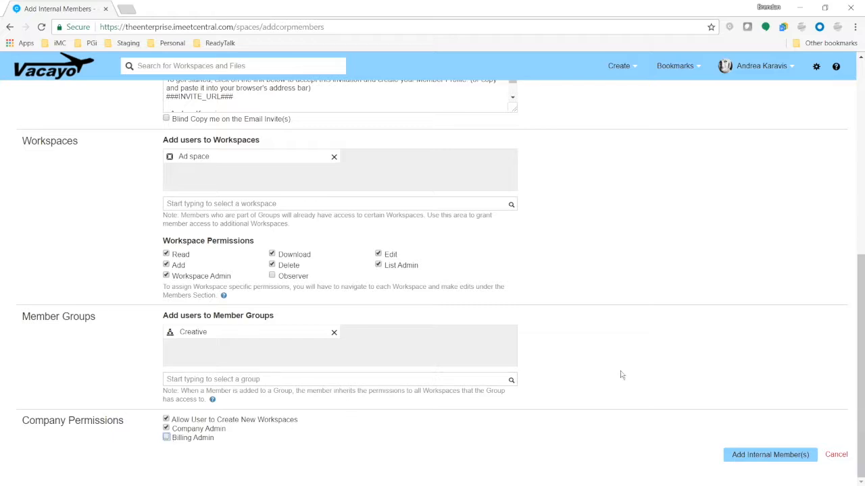
{"action": "left_click", "coordinate": [801, 454]}
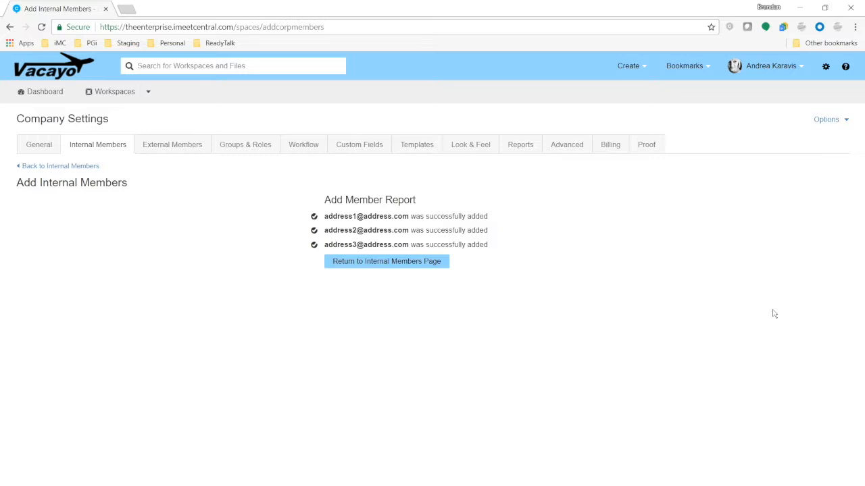
Return to the Internal Members list to see the three invited addresses marked Pending.
{"action": "left_click", "coordinate": [105, 150]}
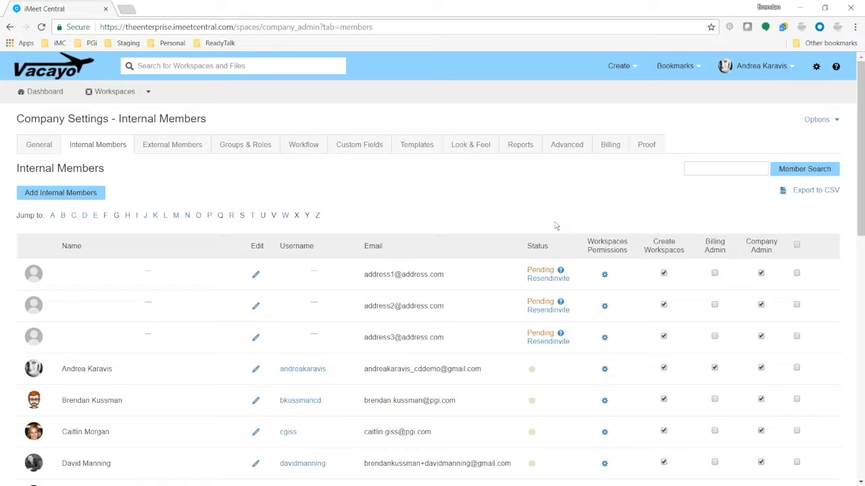
{"action": "left_click", "coordinate": [560, 281]}
Tick the three pending members, delete them and confirm, then open a member's profile.
{"action": "left_click", "coordinate": [796, 273]}
{"action": "left_click", "coordinate": [797, 305]}
{"action": "left_click", "coordinate": [796, 336]}
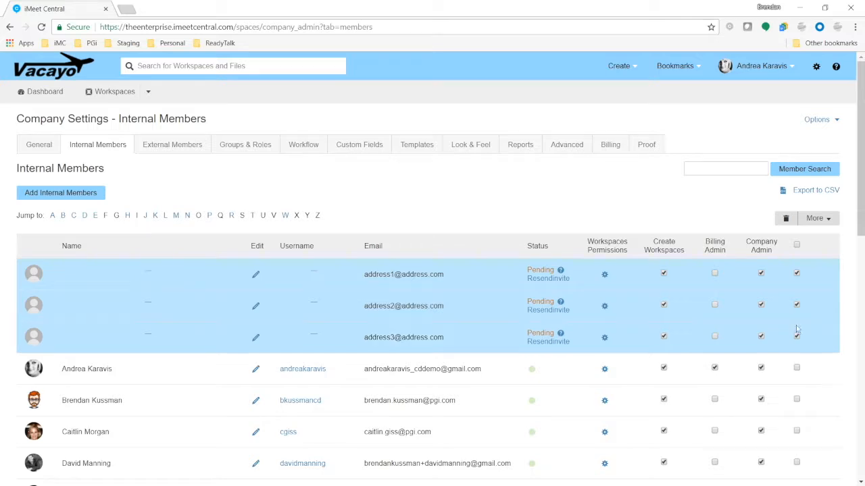
{"action": "left_click", "coordinate": [785, 219]}
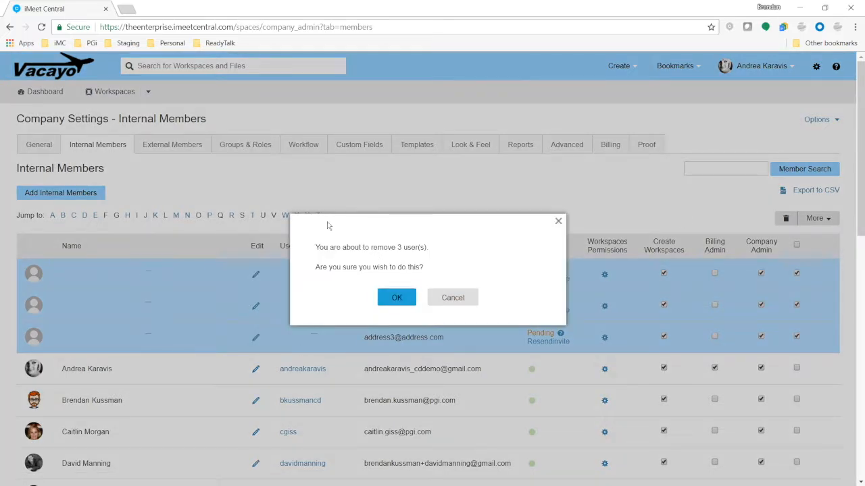
{"action": "left_click", "coordinate": [396, 298]}
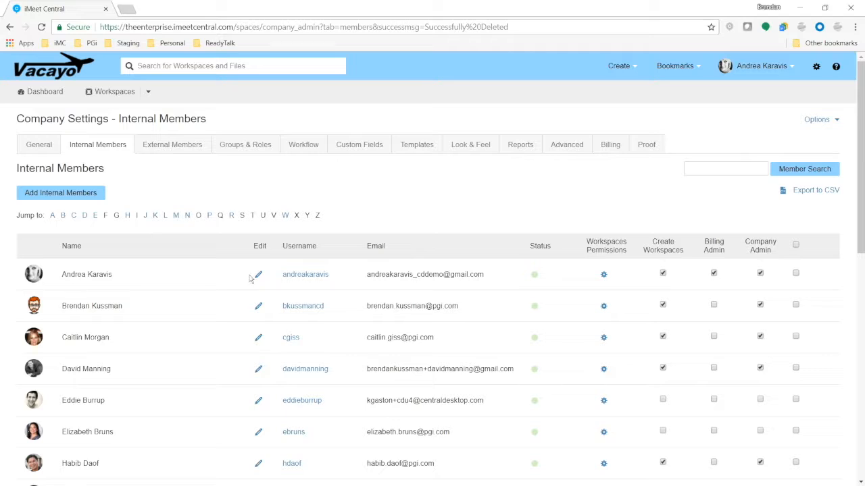
{"action": "left_click", "coordinate": [259, 372]}
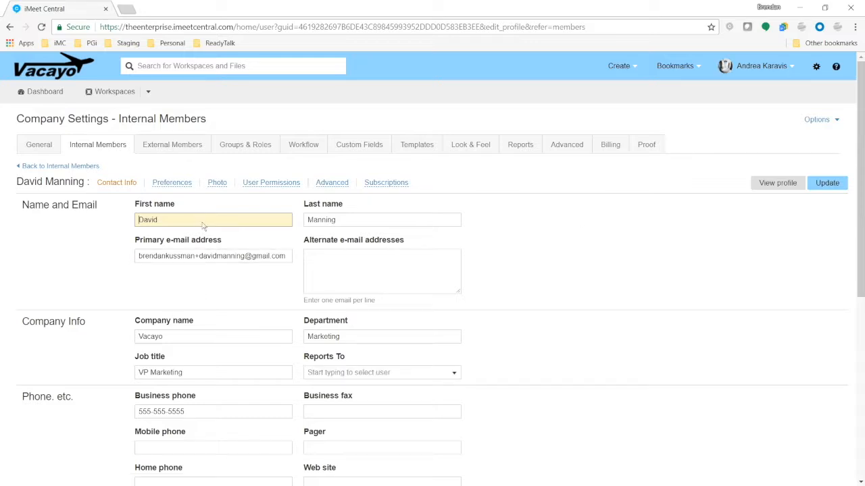
{"action": "left_click", "coordinate": [217, 182]}
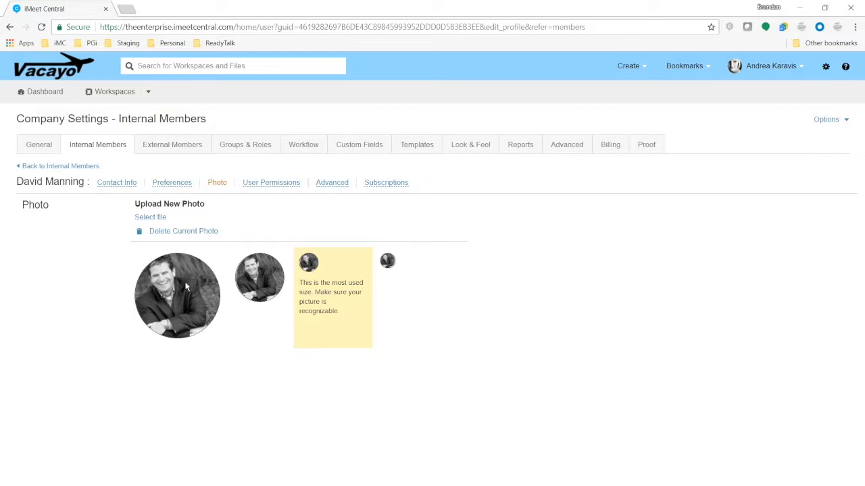
{"action": "left_click", "coordinate": [386, 182]}
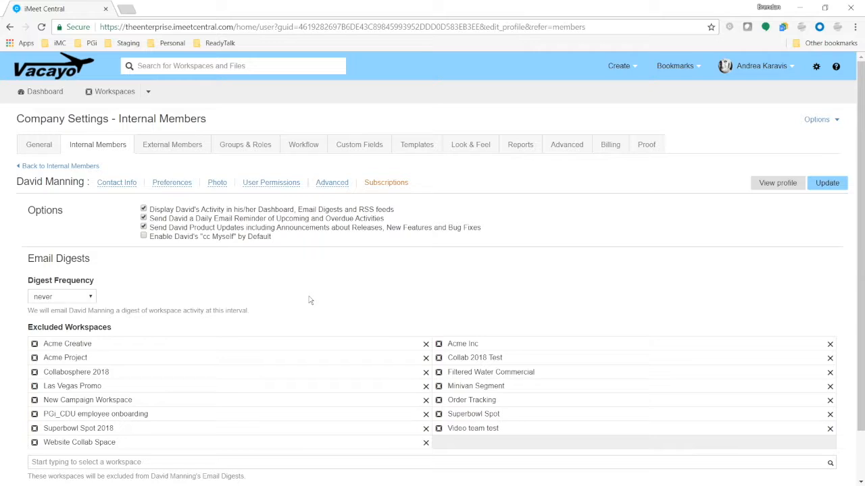
{"action": "left_click", "coordinate": [120, 150]}
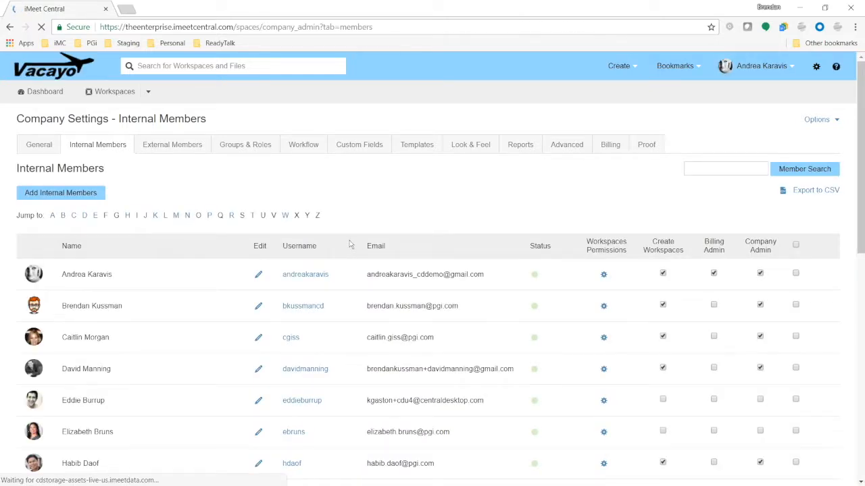
{"action": "left_click", "coordinate": [795, 369]}
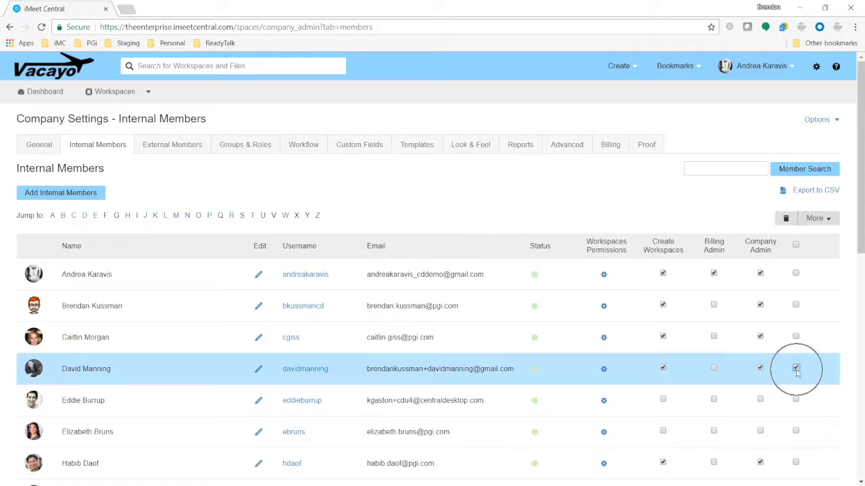
{"action": "left_click", "coordinate": [826, 223]}
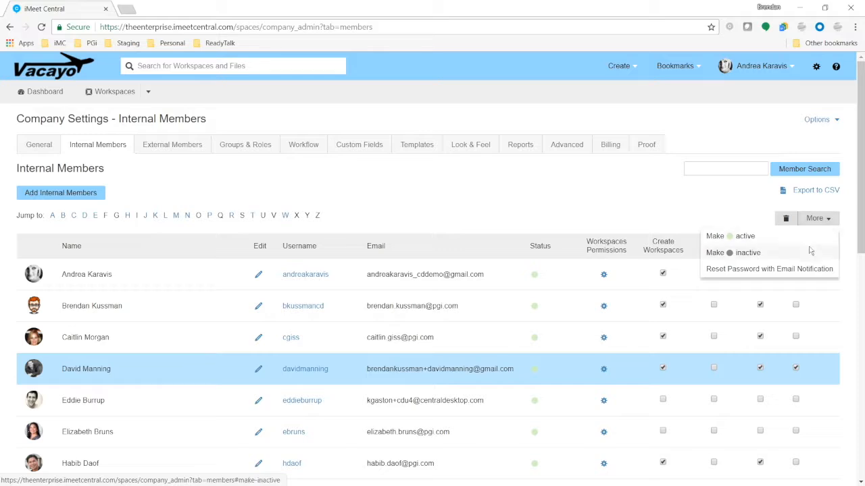
{"action": "left_click", "coordinate": [811, 270]}
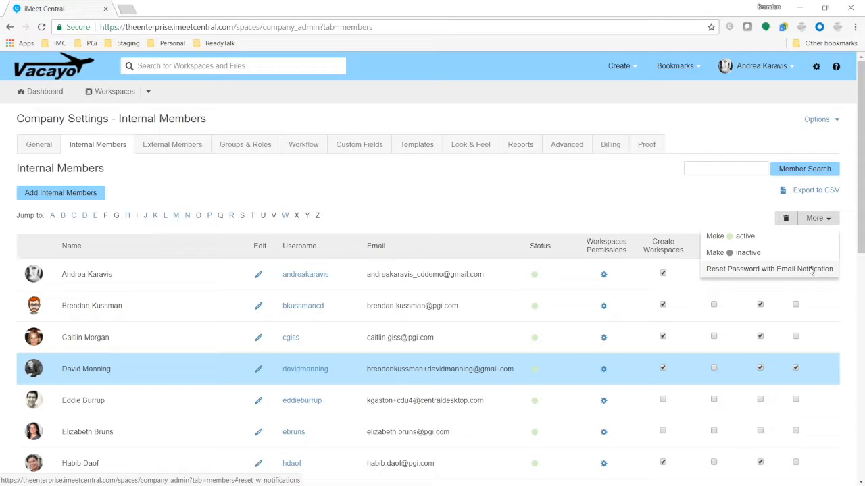
{"action": "left_click", "coordinate": [547, 203]}
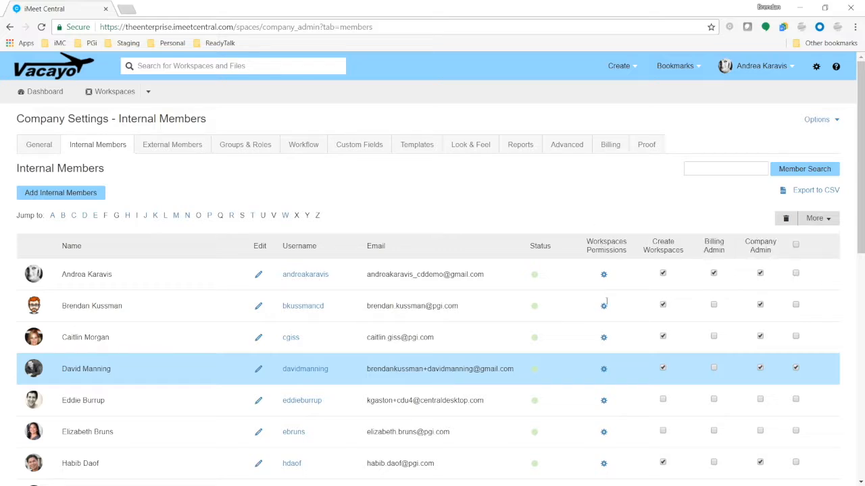
Add the member to Collabosphere and the two iMCU template workspaces.
{"action": "left_click", "coordinate": [604, 370]}
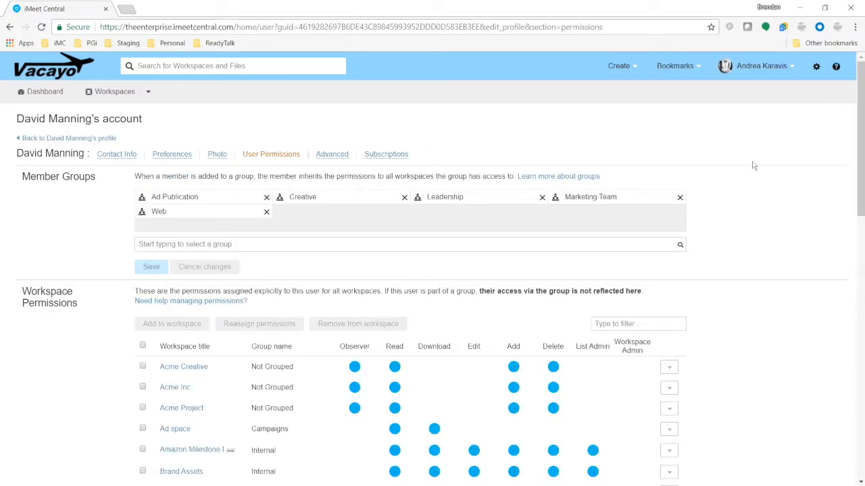
{"action": "scroll", "coordinate": [759, 226], "scroll_direction": "down", "scroll_amount": 4}
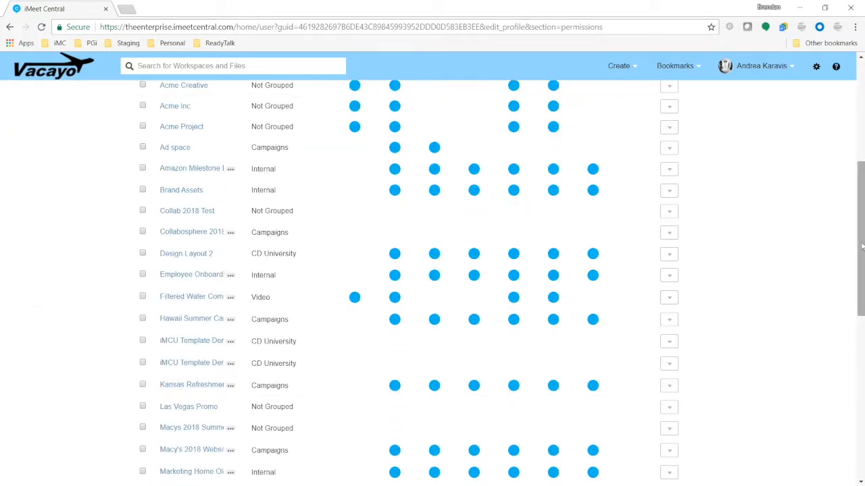
{"action": "left_click", "coordinate": [143, 365]}
{"action": "left_click", "coordinate": [142, 341]}
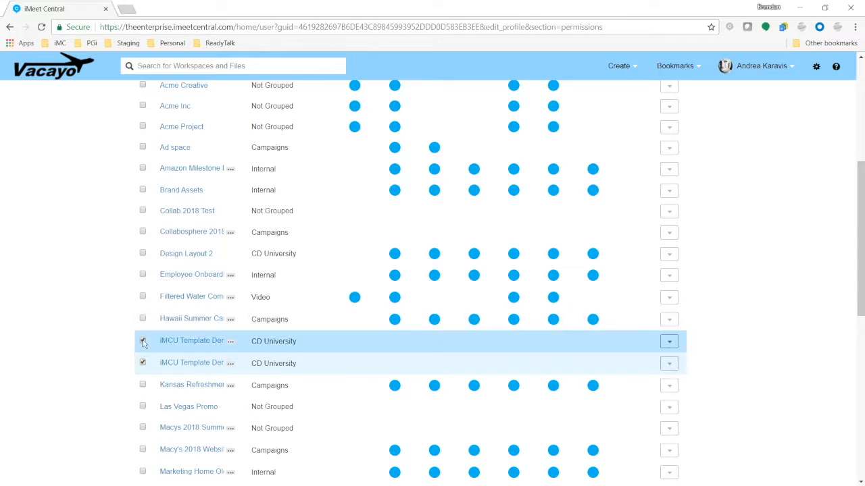
{"action": "left_click", "coordinate": [143, 232]}
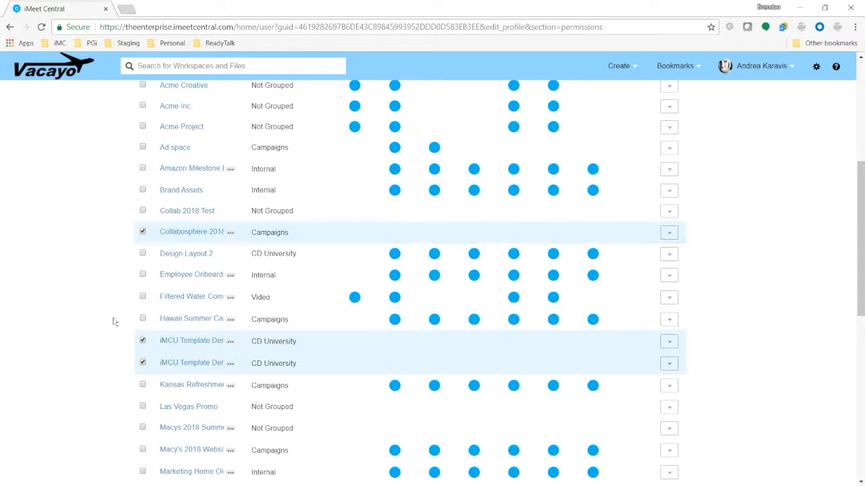
{"action": "scroll", "coordinate": [283, 296], "scroll_direction": "up", "scroll_amount": 4}
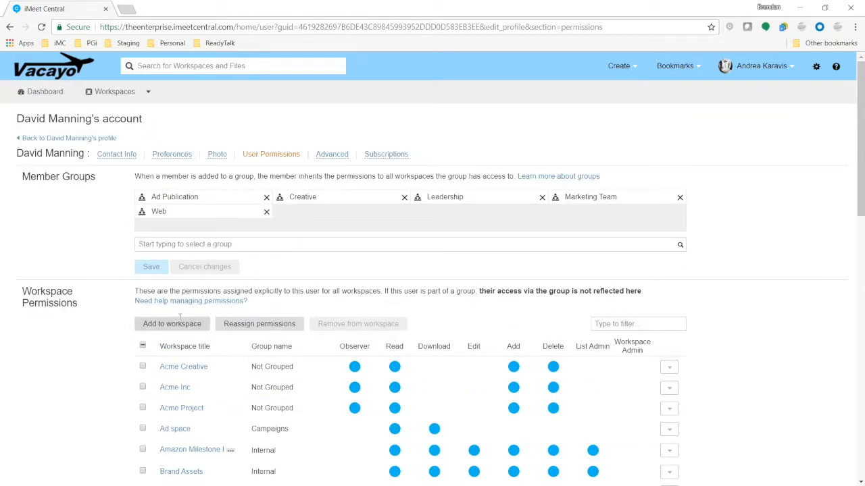
{"action": "left_click", "coordinate": [180, 325]}
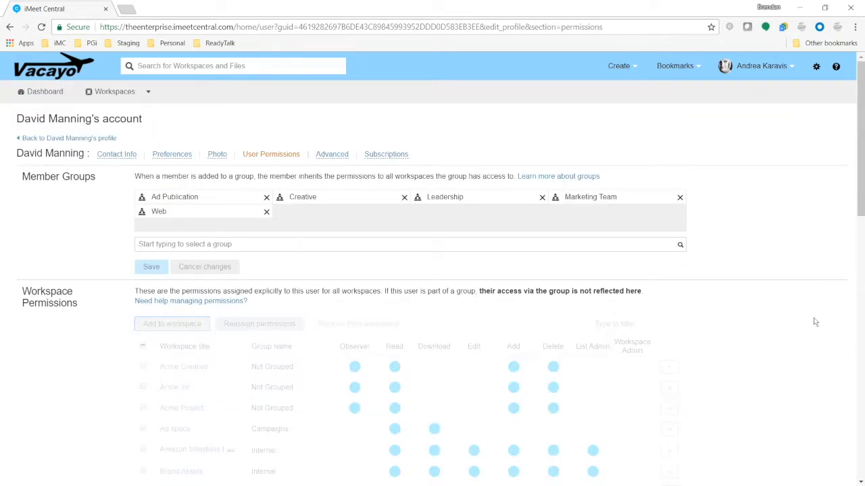
{"action": "scroll", "coordinate": [806, 316], "scroll_direction": "down", "scroll_amount": 4}
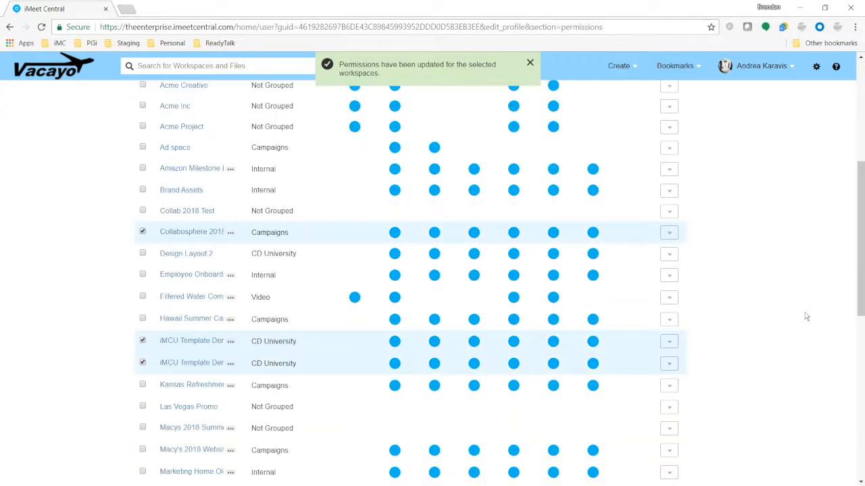
{"action": "scroll", "coordinate": [806, 316], "scroll_direction": "up", "scroll_amount": 4}
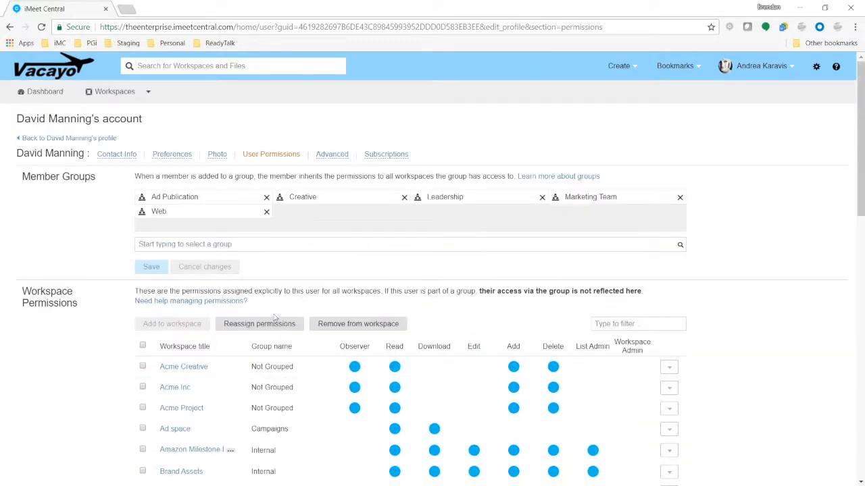
Reassign permissions on the three new workspaces with Delete and Download removed.
{"action": "left_click", "coordinate": [274, 329]}
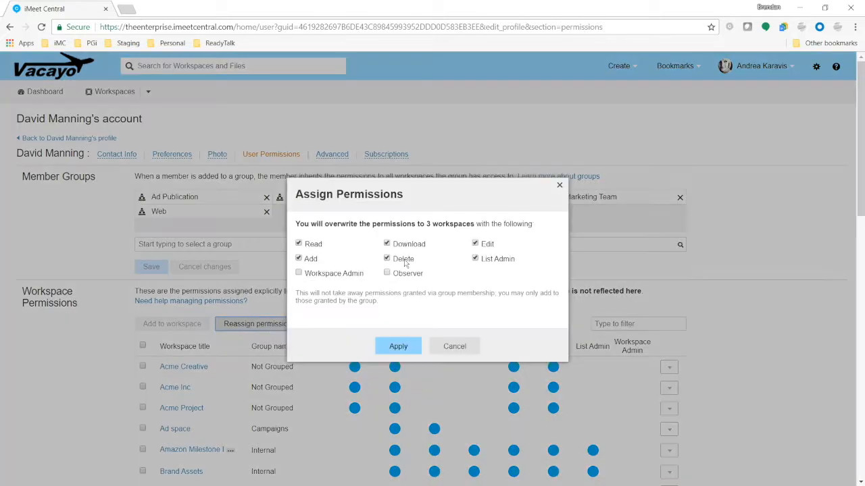
{"action": "left_click", "coordinate": [387, 260]}
{"action": "left_click", "coordinate": [385, 245]}
{"action": "left_click", "coordinate": [398, 346]}
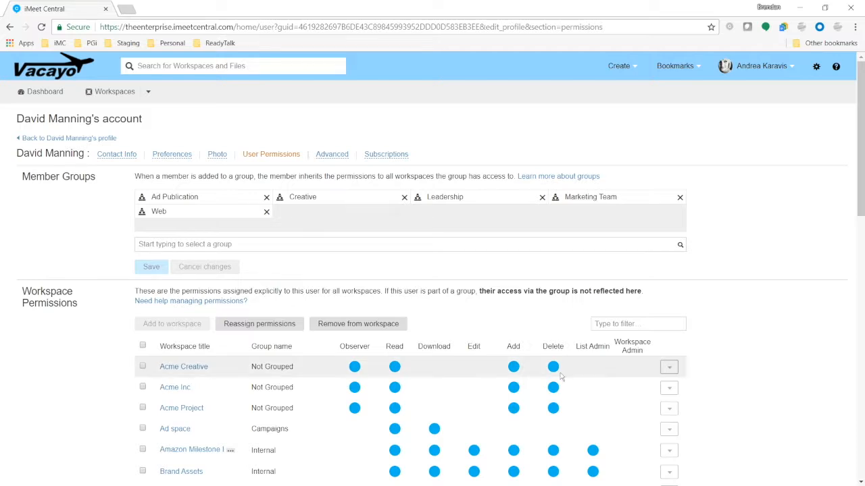
{"action": "scroll", "coordinate": [498, 325], "scroll_direction": "down", "scroll_amount": 2}
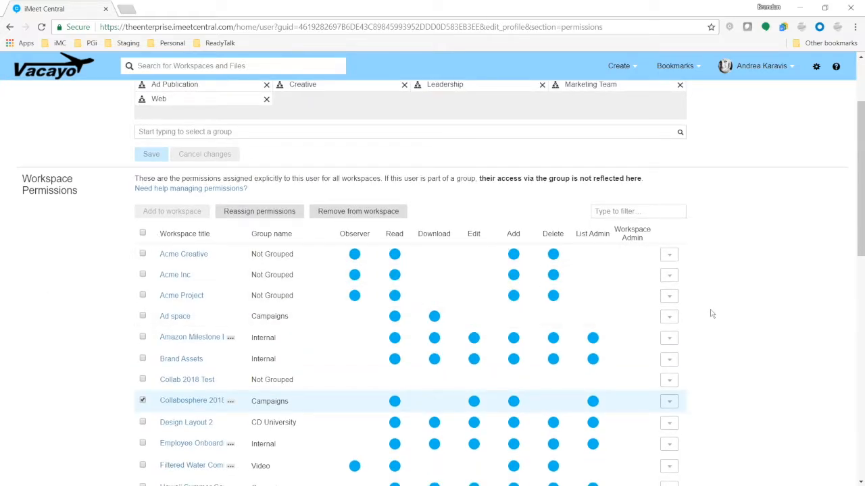
Go to Company Setup and show the Internal Members list.
{"action": "scroll", "coordinate": [717, 318], "scroll_direction": "up", "scroll_amount": 2}
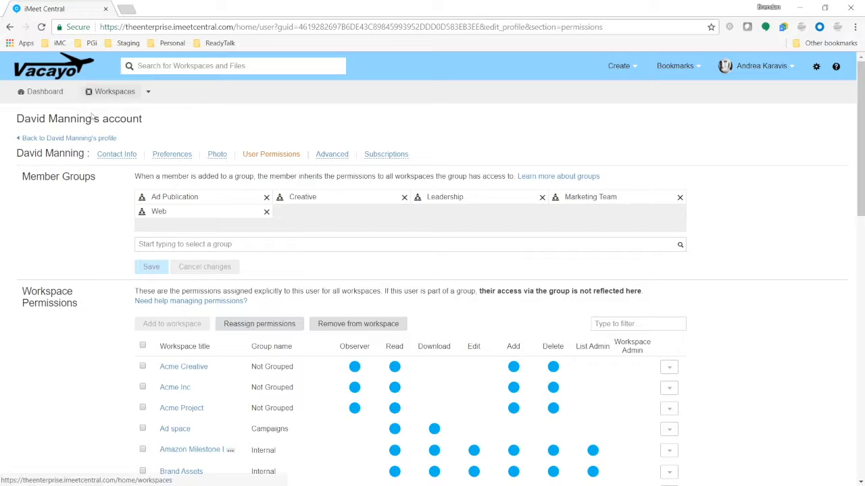
{"action": "left_click", "coordinate": [816, 67]}
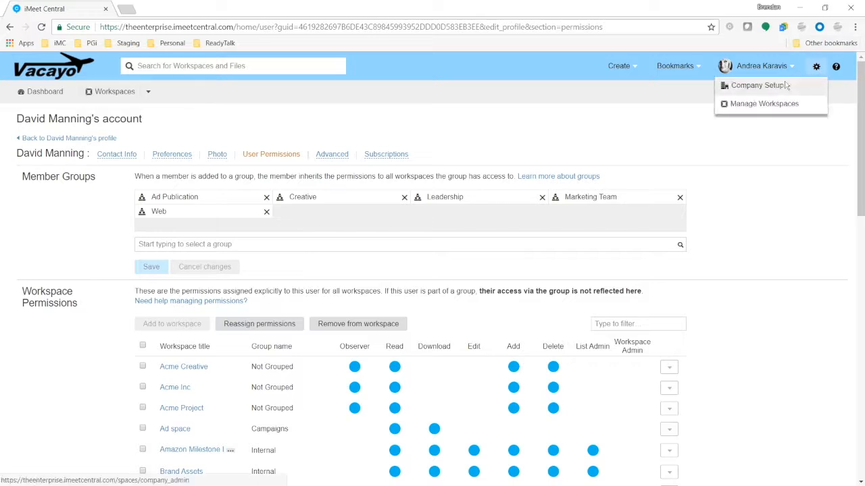
{"action": "left_click", "coordinate": [785, 85]}
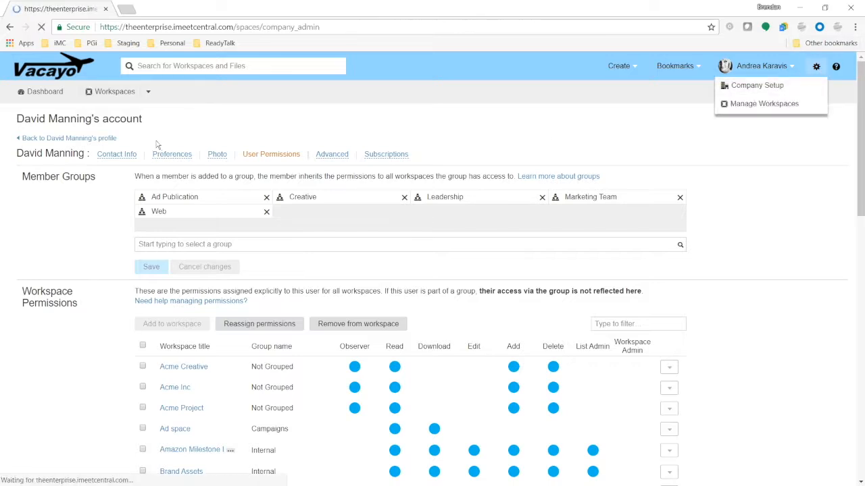
{"action": "left_click", "coordinate": [116, 147]}
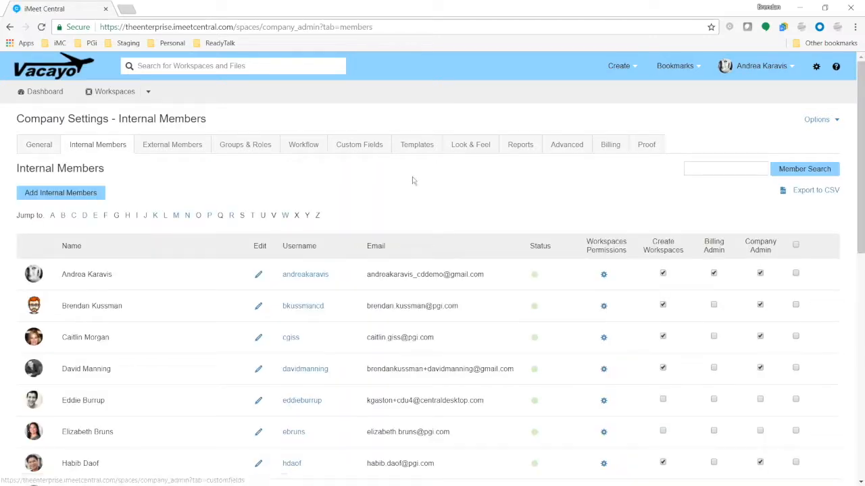
Tick the checkbox of the member to deactivate and open the bulk actions menu.
{"action": "scroll", "coordinate": [411, 178], "scroll_direction": "down", "scroll_amount": 2}
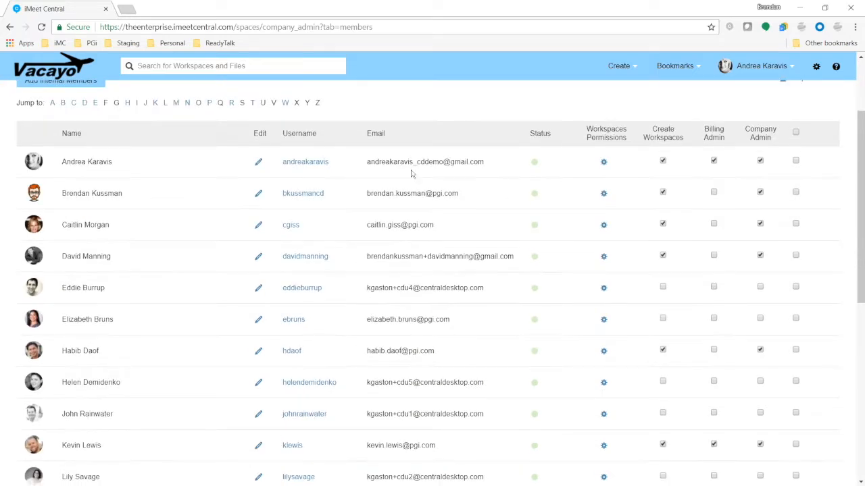
{"action": "left_click", "coordinate": [796, 413]}
{"action": "scroll", "coordinate": [844, 344], "scroll_direction": "up", "scroll_amount": 2}
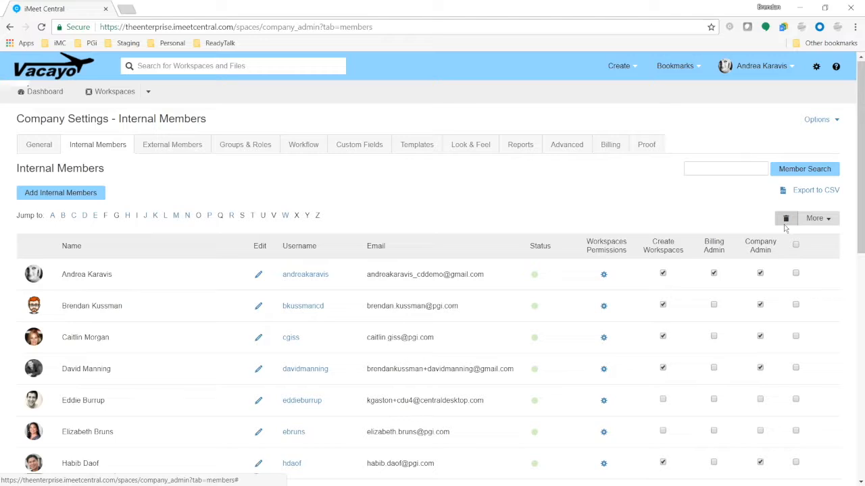
{"action": "scroll", "coordinate": [791, 270], "scroll_direction": "down", "scroll_amount": 3}
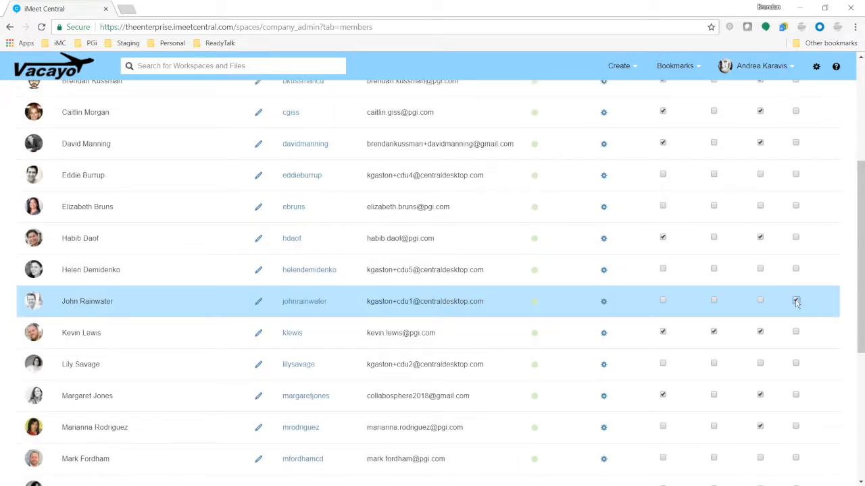
{"action": "left_click", "coordinate": [796, 302]}
{"action": "scroll", "coordinate": [796, 304], "scroll_direction": "up", "scroll_amount": 1}
{"action": "scroll", "coordinate": [797, 304], "scroll_direction": "up", "scroll_amount": 3}
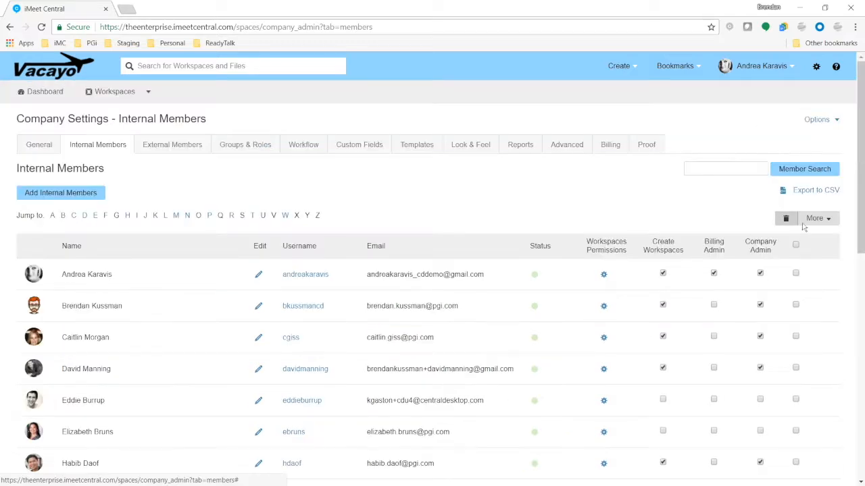
{"action": "left_click", "coordinate": [817, 219]}
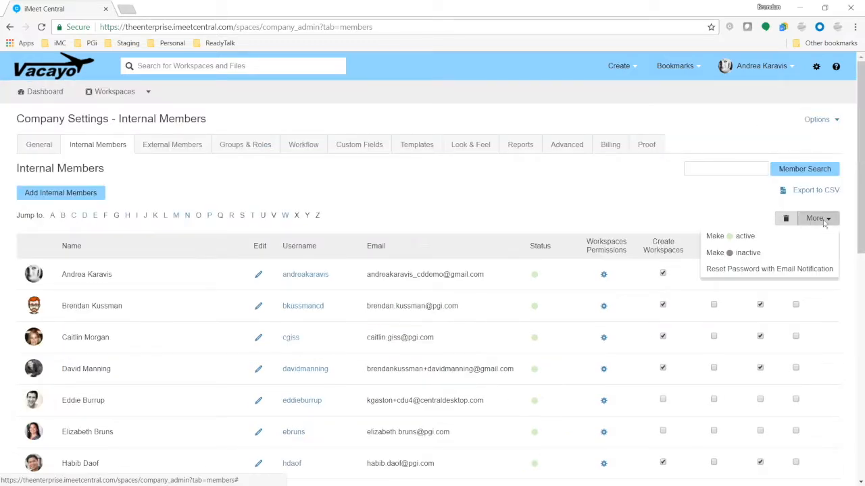
Make the ticked member inactive and confirm the deactivation.
{"action": "left_click", "coordinate": [750, 253]}
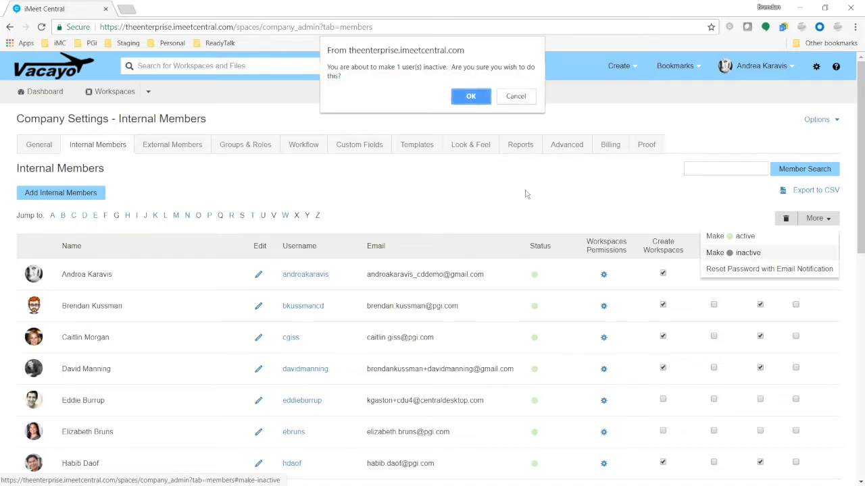
{"action": "left_click", "coordinate": [470, 99]}
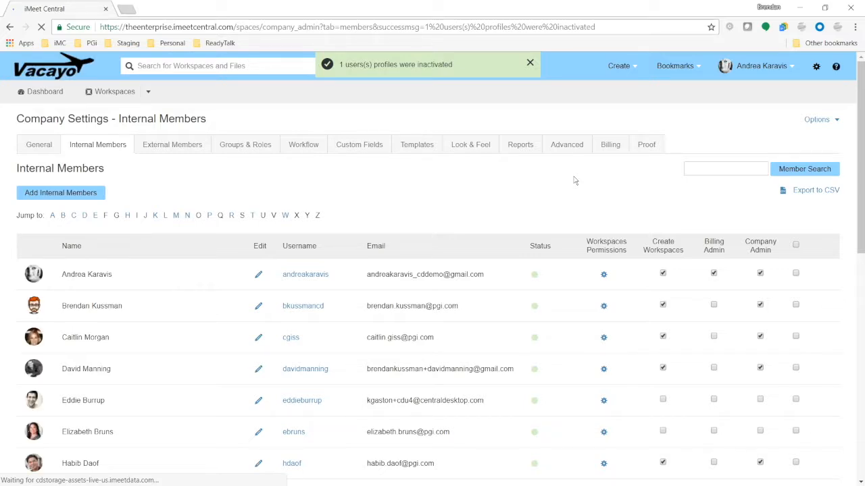
{"action": "scroll", "coordinate": [605, 240], "scroll_direction": "down", "scroll_amount": 4}
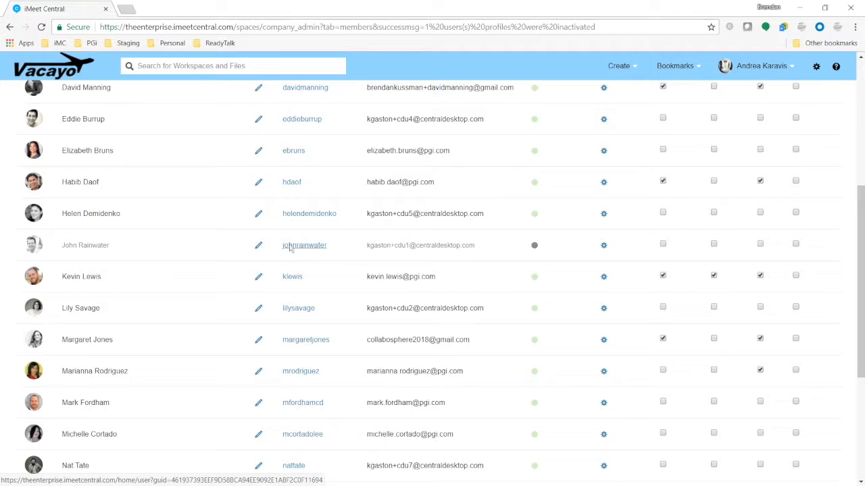
Reselect the deactivated member and make them active again, confirming with OK.
{"action": "left_click", "coordinate": [796, 244]}
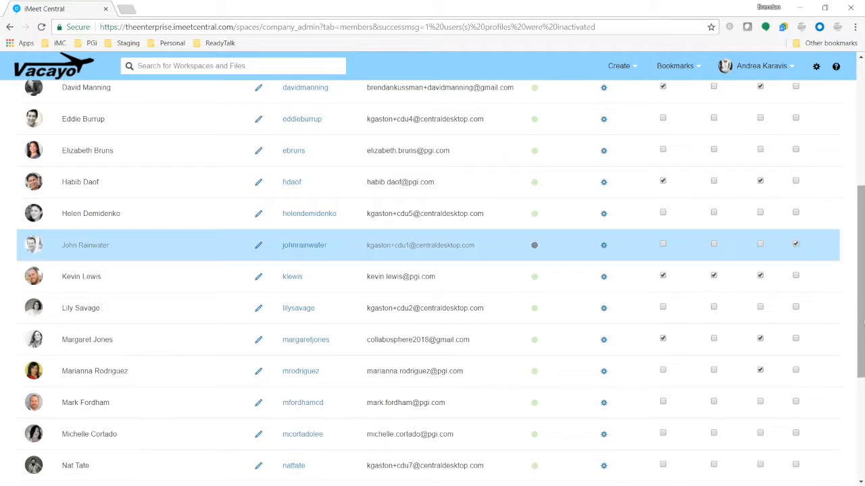
{"action": "scroll", "coordinate": [818, 237], "scroll_direction": "up", "scroll_amount": 5}
{"action": "left_click", "coordinate": [832, 220]}
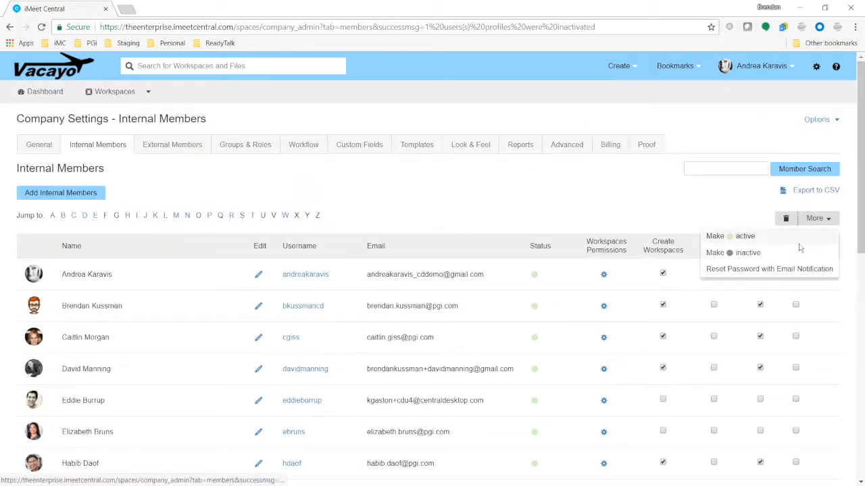
{"action": "left_click", "coordinate": [751, 237]}
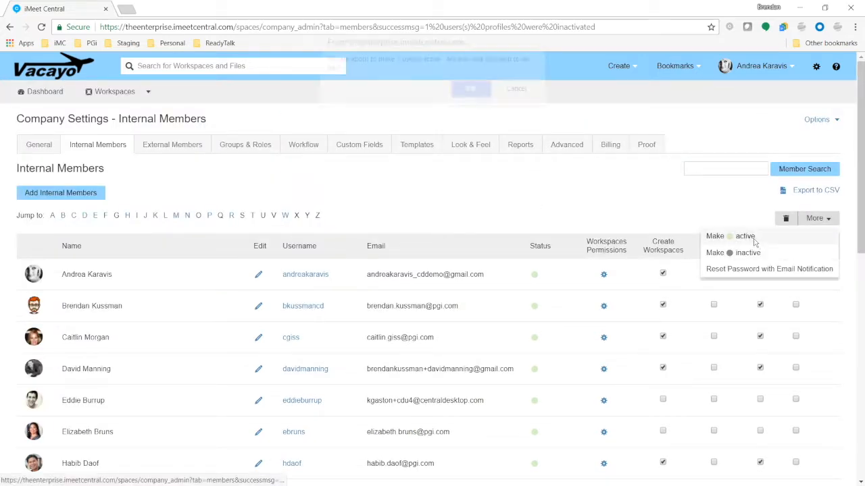
{"action": "left_click", "coordinate": [470, 96]}
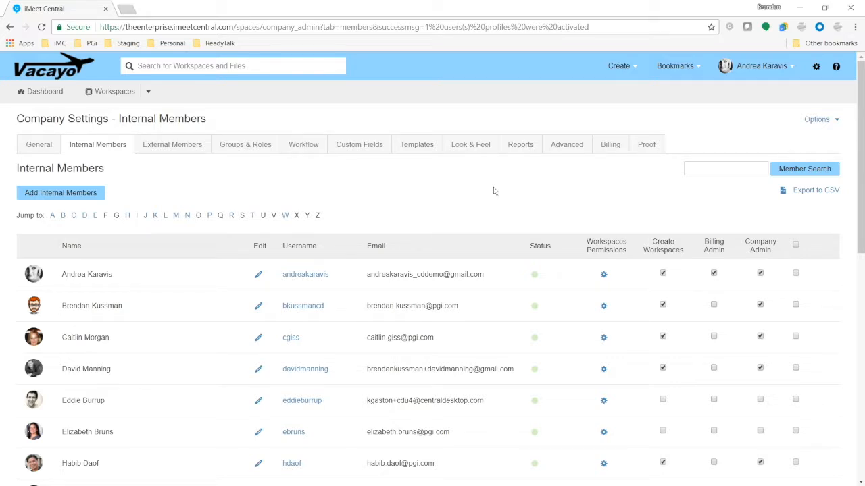
Export the Internal Members list to a CSV file.
{"action": "scroll", "coordinate": [489, 196], "scroll_direction": "down", "scroll_amount": 3}
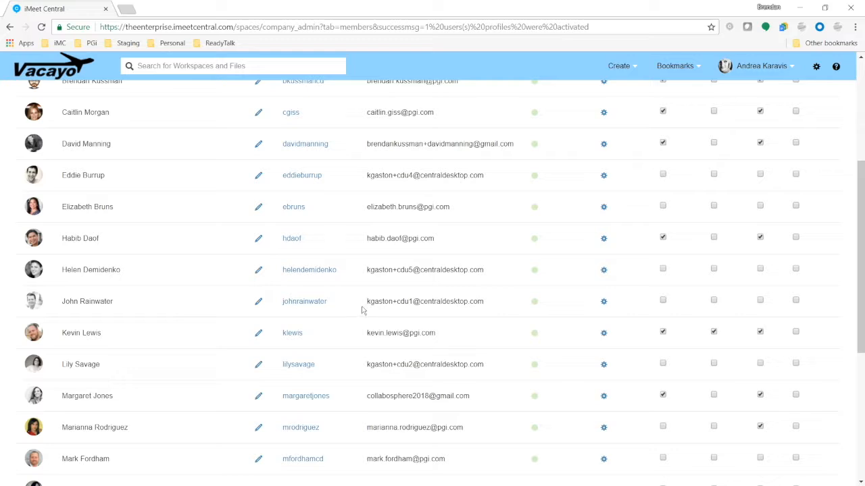
{"action": "scroll", "coordinate": [446, 257], "scroll_direction": "up", "scroll_amount": 3}
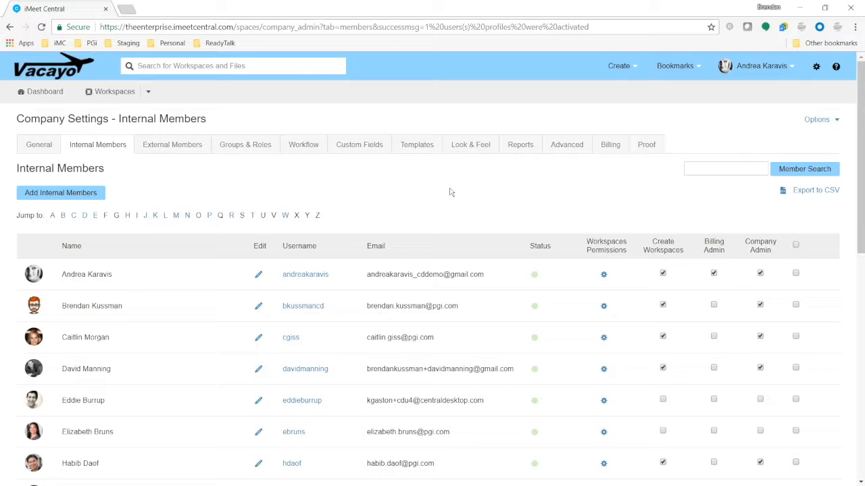
{"action": "left_click", "coordinate": [819, 192]}
Open the downloaded Internal_Members CSV in Excel and autofit columns A through I.
{"action": "left_click", "coordinate": [61, 475]}
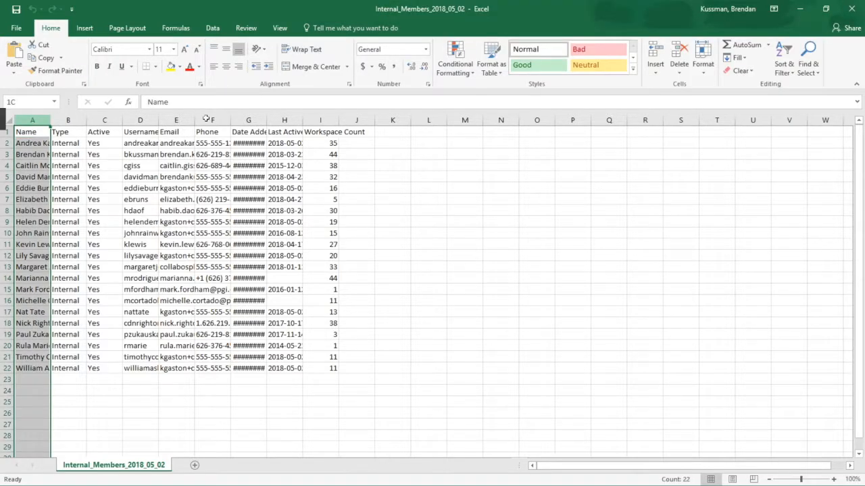
{"action": "left_click_drag", "start_coordinate": [207, 119], "coordinate": [338, 118]}
{"action": "double_click", "coordinate": [339, 119]}
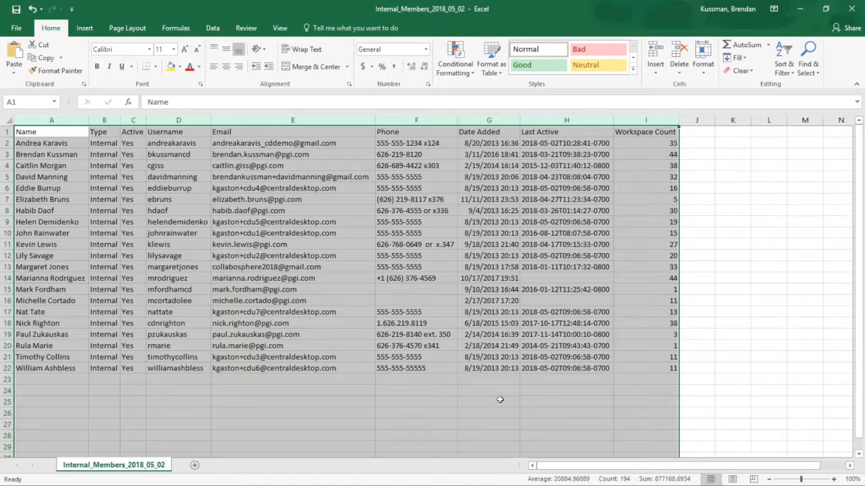
Inspect the Date Added, Last Active and Active columns, then close Excel without saving.
{"action": "left_click", "coordinate": [500, 399]}
{"action": "left_click_drag", "start_coordinate": [490, 120], "coordinate": [628, 120]}
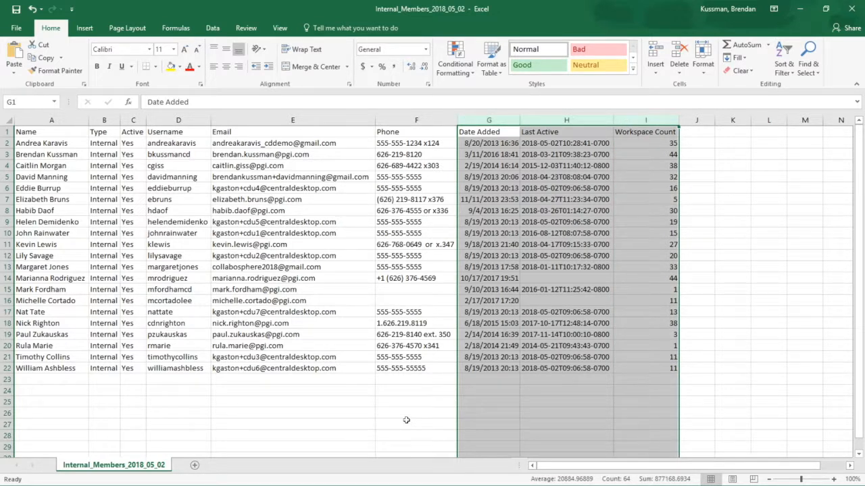
{"action": "left_click", "coordinate": [406, 421]}
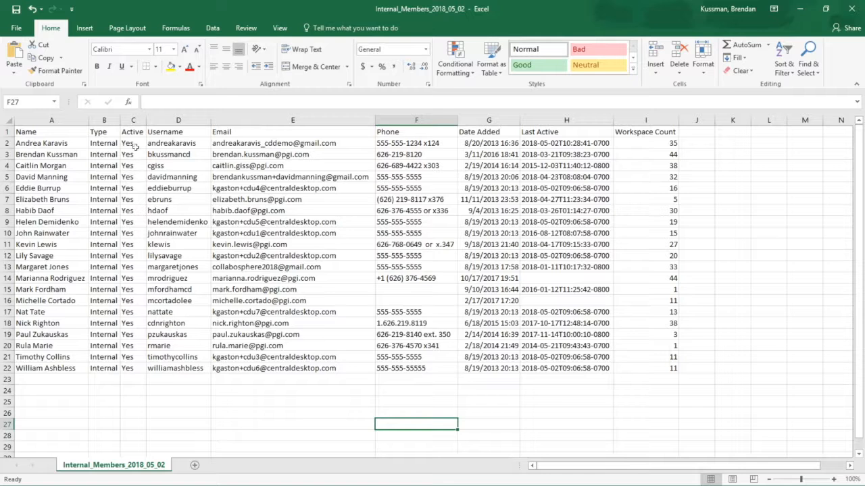
{"action": "left_click", "coordinate": [134, 120]}
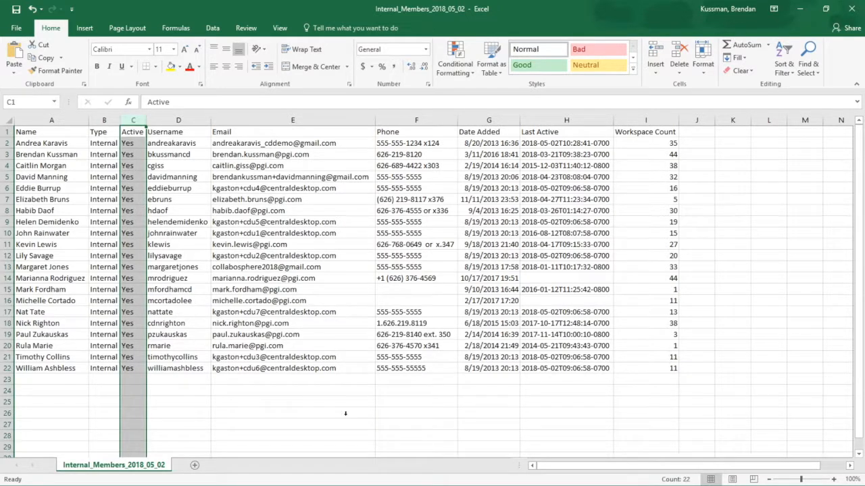
{"action": "left_click", "coordinate": [345, 412]}
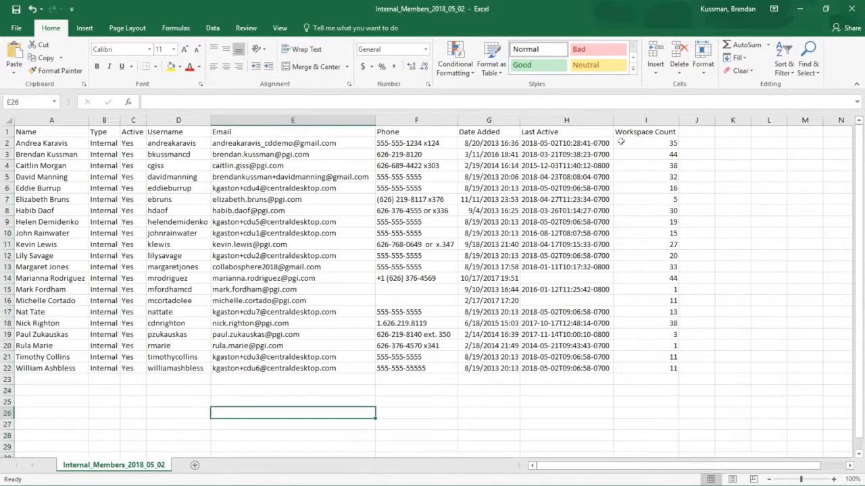
{"action": "left_click", "coordinate": [851, 8]}
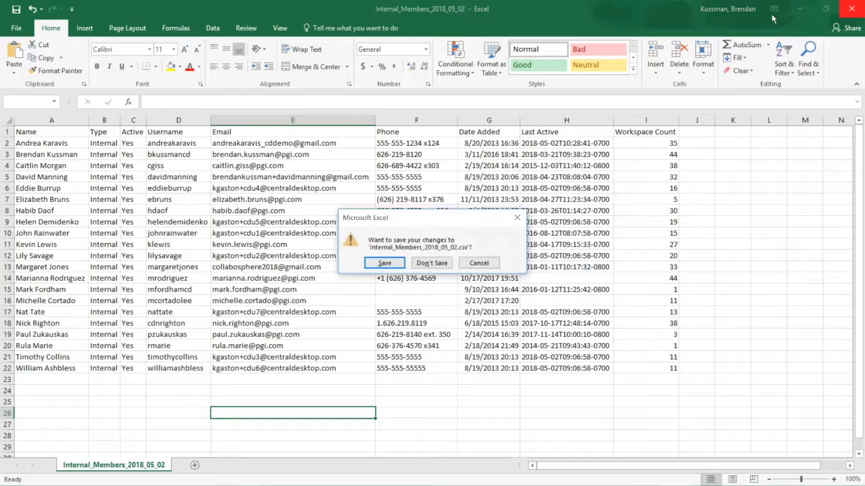
{"action": "left_click", "coordinate": [431, 264]}
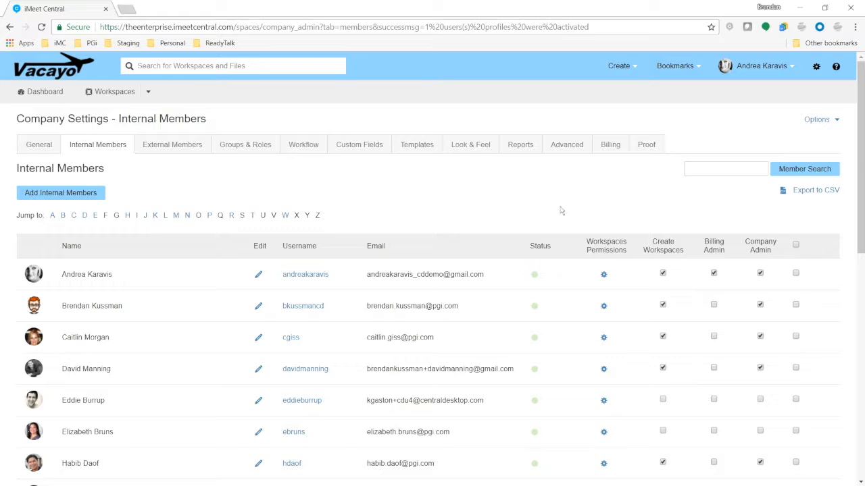
Look at the External Members list, then switch to the Groups & Roles member groups.
{"action": "left_click", "coordinate": [181, 150]}
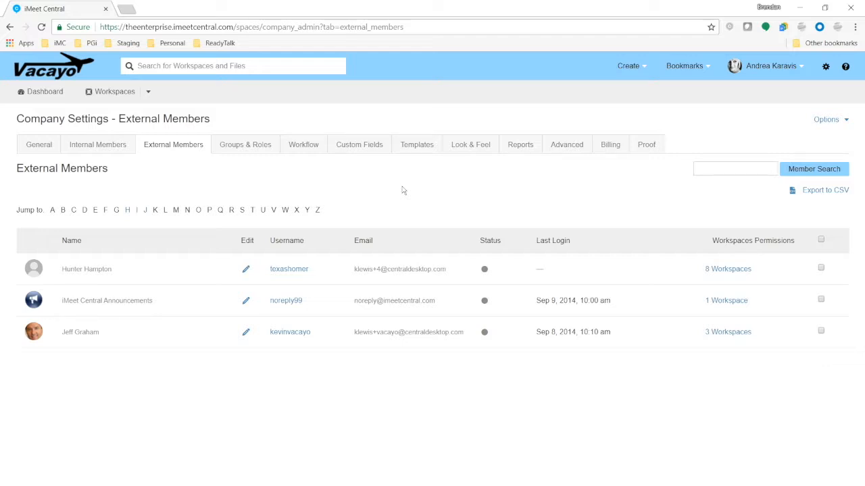
{"action": "left_click", "coordinate": [261, 146]}
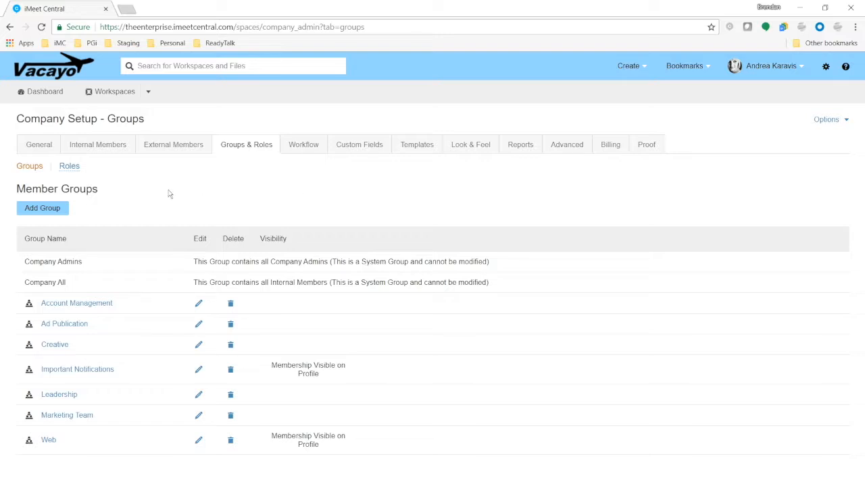
Start a new group named Publication Team with membership visible on user profiles.
{"action": "left_click", "coordinate": [57, 213]}
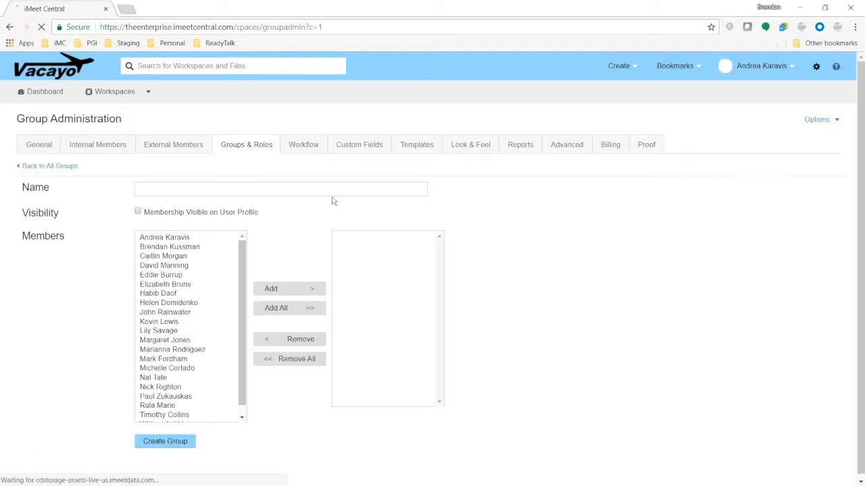
{"action": "type", "text": "Pub"}
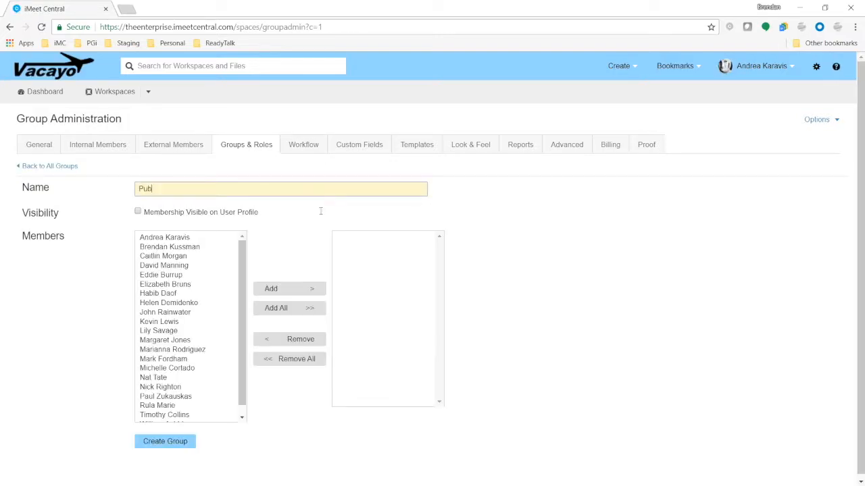
{"action": "type", "text": "lication Team"}
{"action": "left_click", "coordinate": [137, 212]}
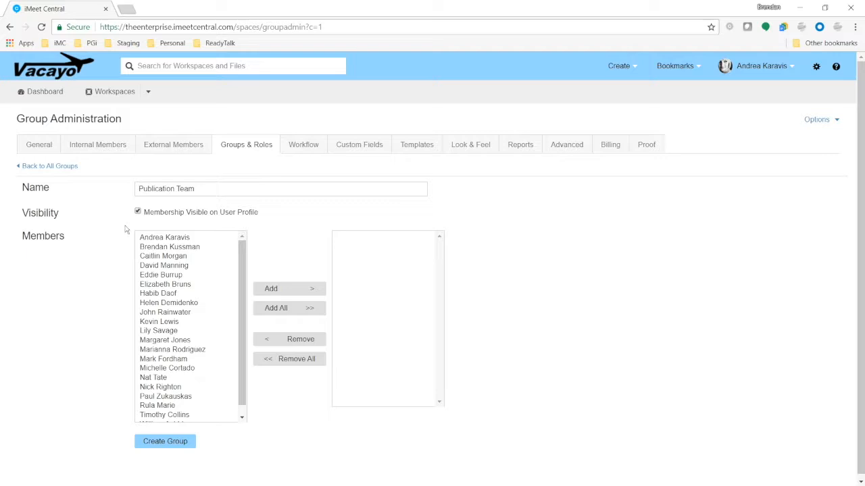
Add three members to Publication Team and create the group.
{"action": "left_click", "coordinate": [166, 276]}
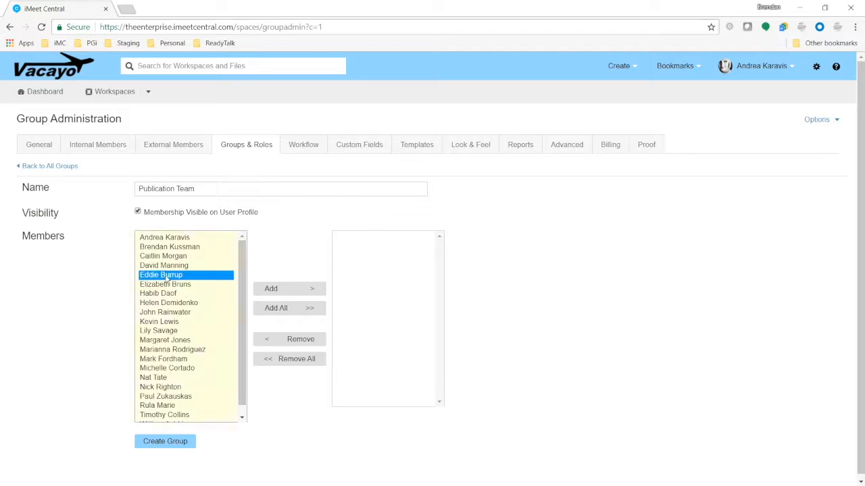
{"action": "left_click", "coordinate": [270, 288]}
{"action": "left_click", "coordinate": [159, 322]}
{"action": "left_click", "coordinate": [262, 292]}
{"action": "left_click", "coordinate": [153, 359]}
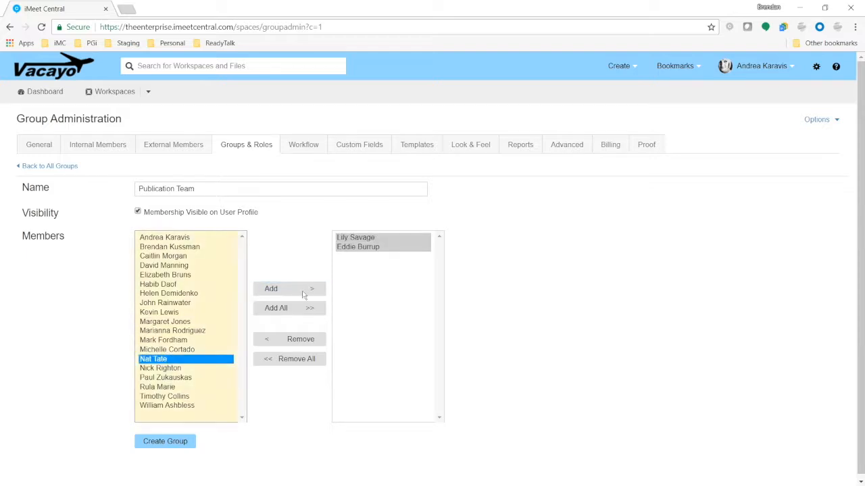
{"action": "left_click", "coordinate": [303, 289]}
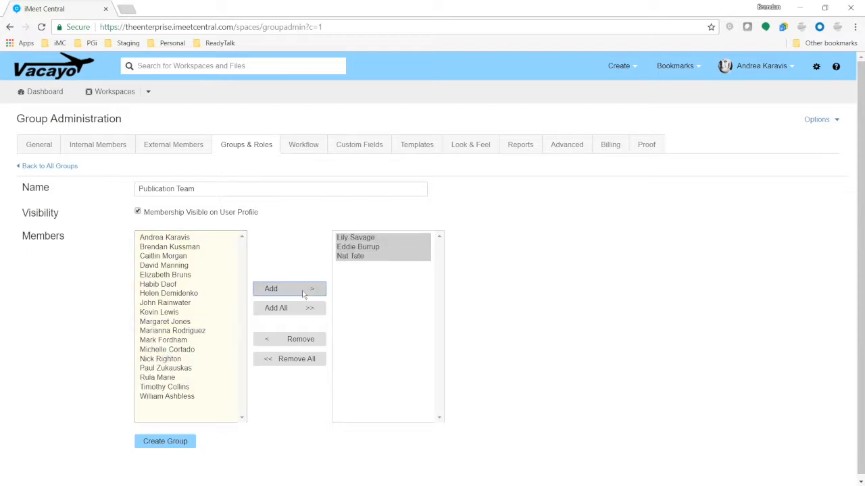
{"action": "left_click", "coordinate": [172, 443]}
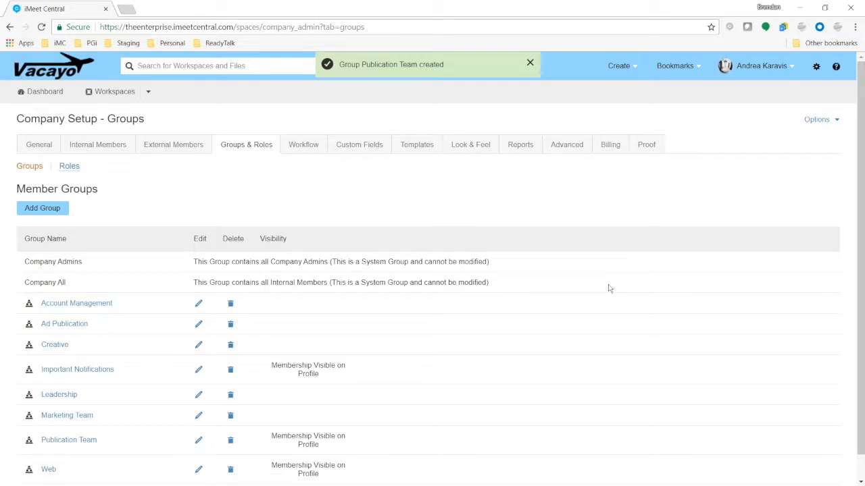
Edit Publication Team, adding one member and removing another.
{"action": "scroll", "coordinate": [169, 295], "scroll_direction": "down", "scroll_amount": 1}
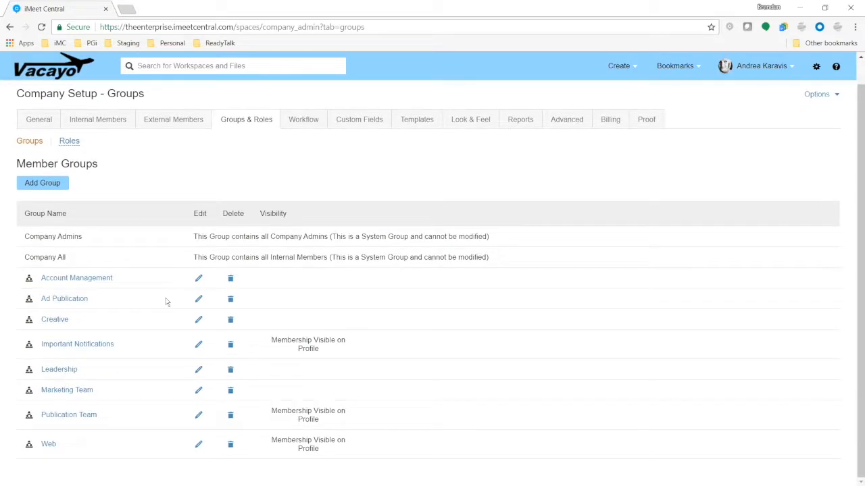
{"action": "left_click", "coordinate": [198, 417]}
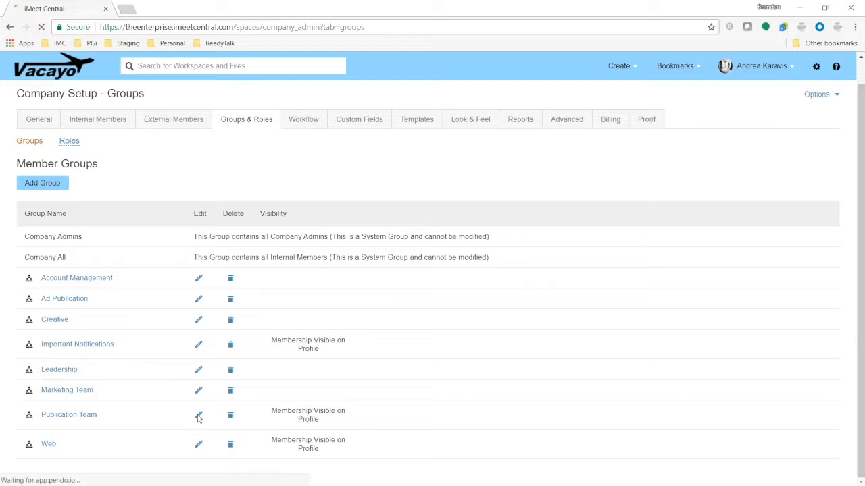
{"action": "left_click", "coordinate": [165, 340]}
{"action": "left_click", "coordinate": [271, 309]}
{"action": "left_click", "coordinate": [341, 285]}
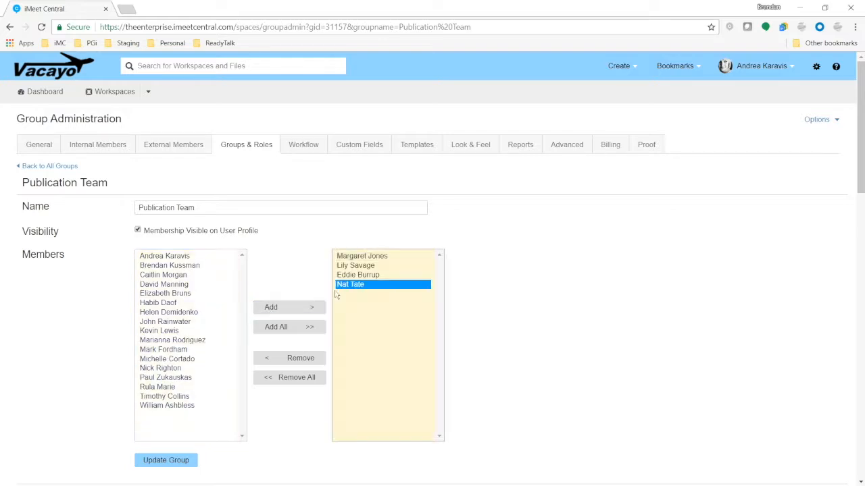
{"action": "left_click", "coordinate": [298, 359]}
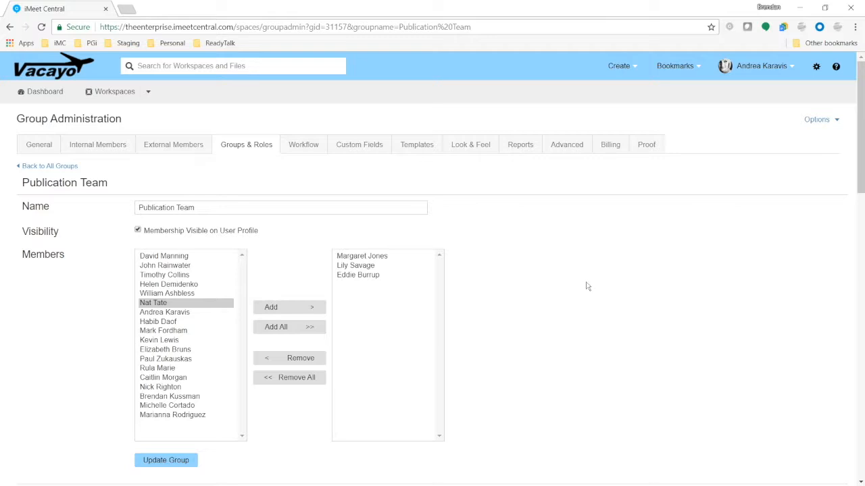
Give the group access to the Acme Creative, Acme Inc and Acme Project workspaces.
{"action": "scroll", "coordinate": [303, 303], "scroll_direction": "down", "scroll_amount": 4}
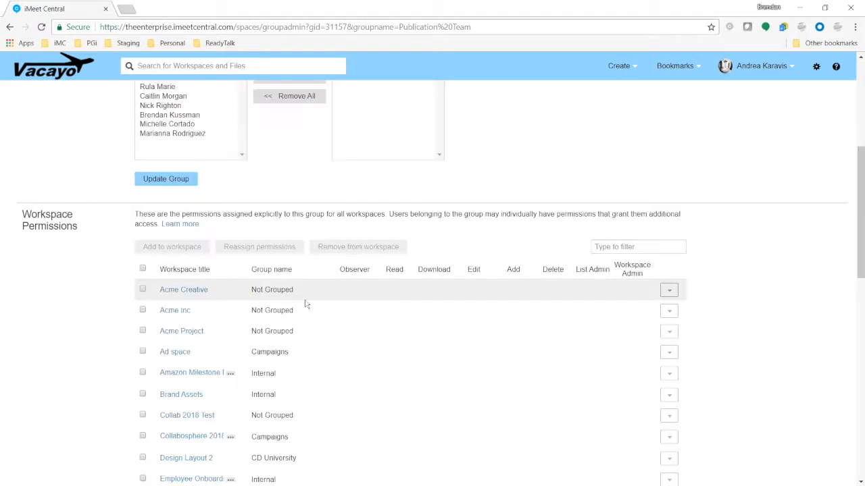
{"action": "left_click", "coordinate": [143, 289]}
{"action": "left_click", "coordinate": [143, 310]}
{"action": "left_click", "coordinate": [143, 331]}
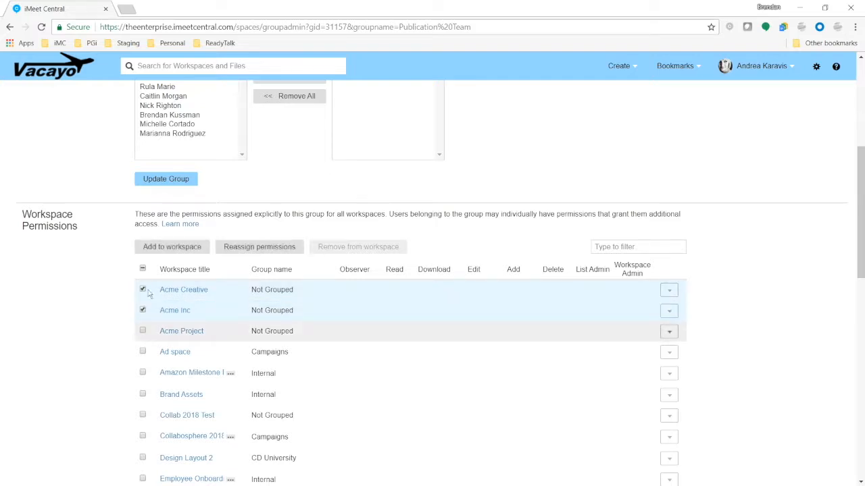
{"action": "left_click", "coordinate": [166, 250]}
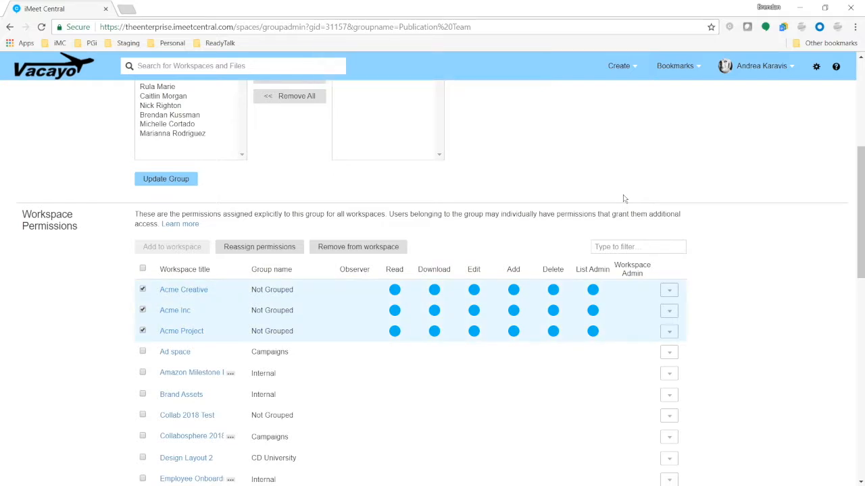
Add one more person to the group's members and save the updated group.
{"action": "scroll", "coordinate": [371, 209], "scroll_direction": "up", "scroll_amount": 4}
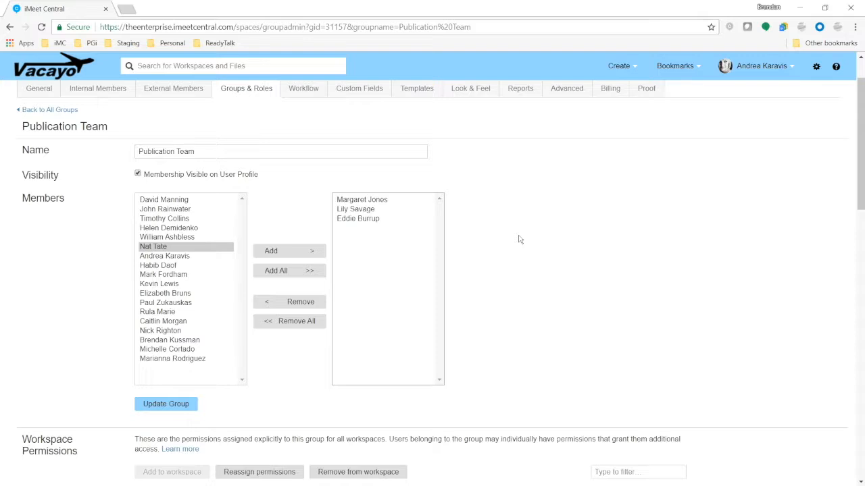
{"action": "scroll", "coordinate": [627, 152], "scroll_direction": "down", "scroll_amount": 3}
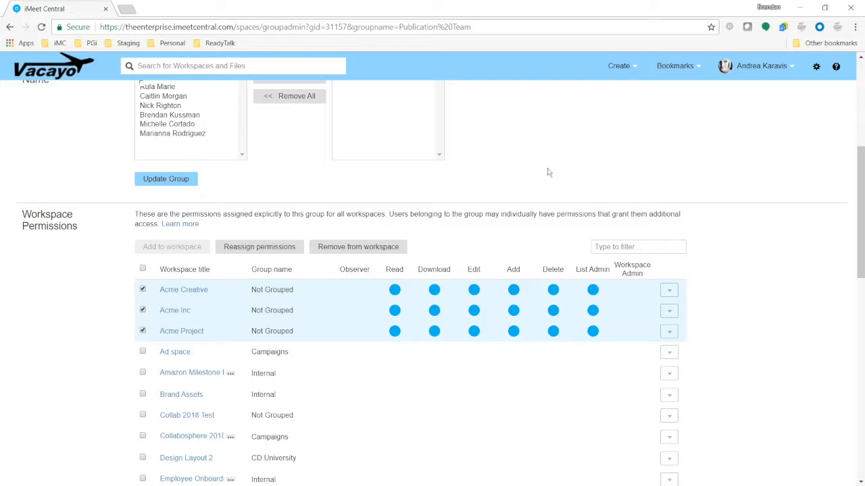
{"action": "scroll", "coordinate": [162, 216], "scroll_direction": "up", "scroll_amount": 3}
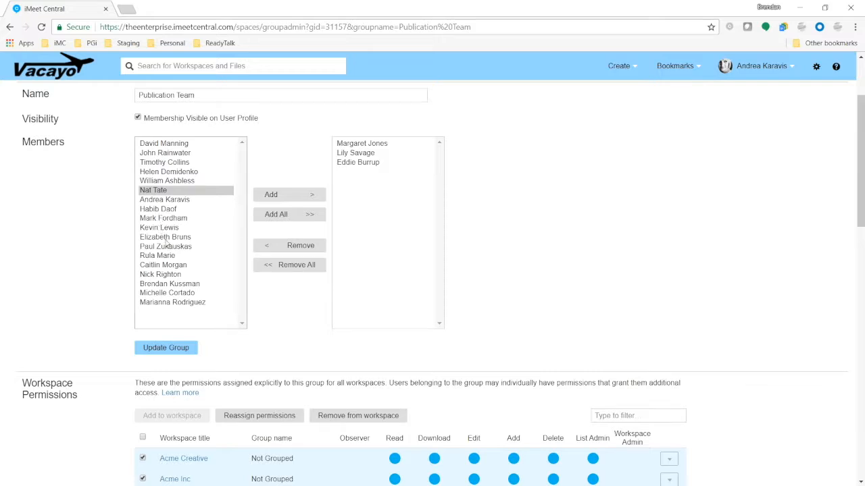
{"action": "left_click", "coordinate": [165, 237]}
{"action": "left_click", "coordinate": [284, 194]}
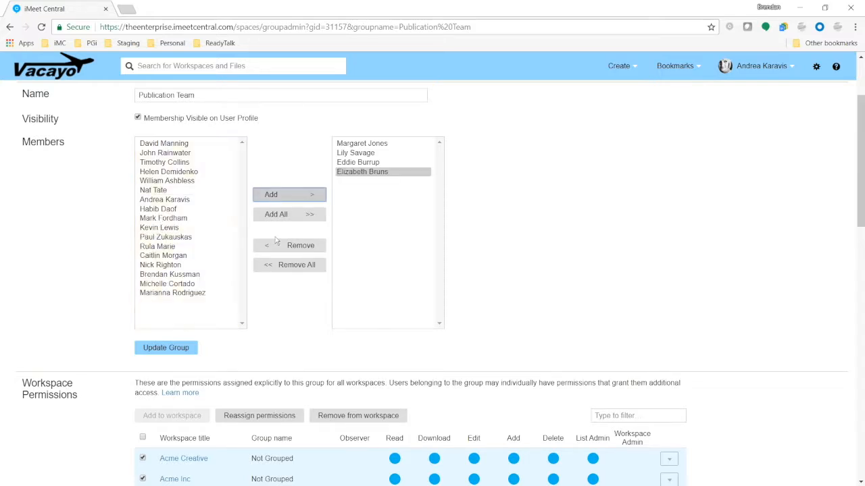
{"action": "left_click", "coordinate": [195, 347]}
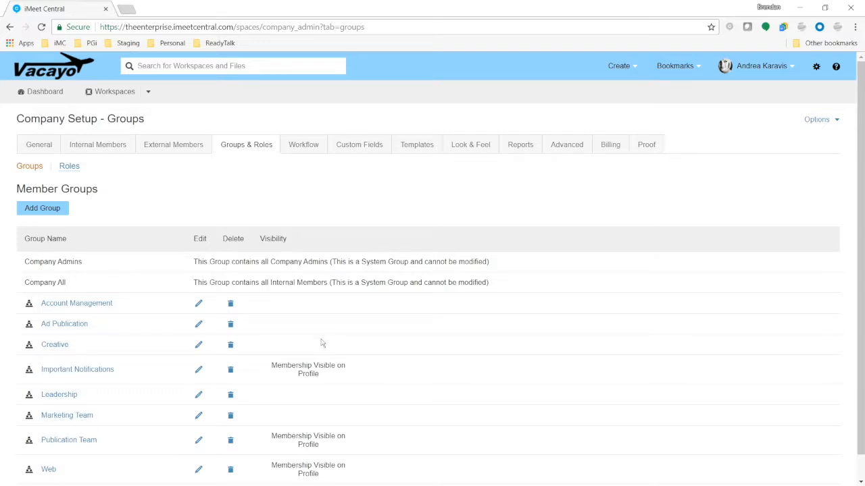
{"action": "scroll", "coordinate": [323, 343], "scroll_direction": "down", "scroll_amount": 1}
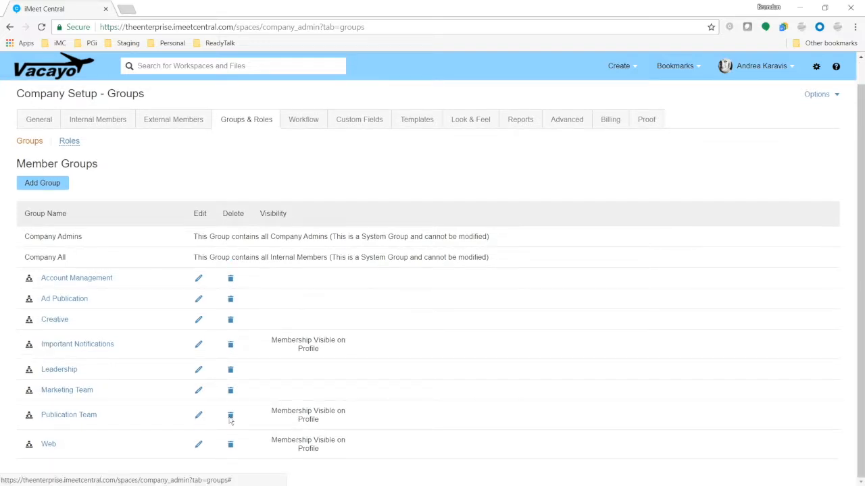
Delete the Publication Team group, confirming with OK, and switch to the Roles list.
{"action": "left_click", "coordinate": [231, 416]}
{"action": "left_click", "coordinate": [471, 88]}
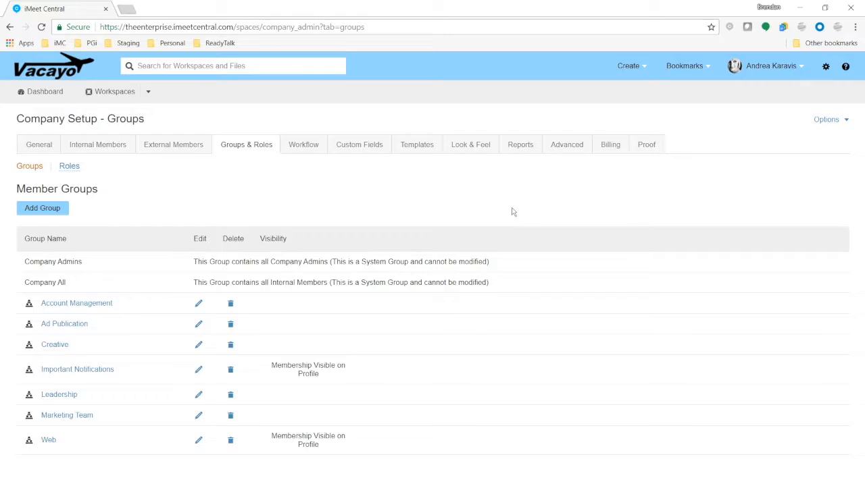
{"action": "left_click", "coordinate": [70, 167]}
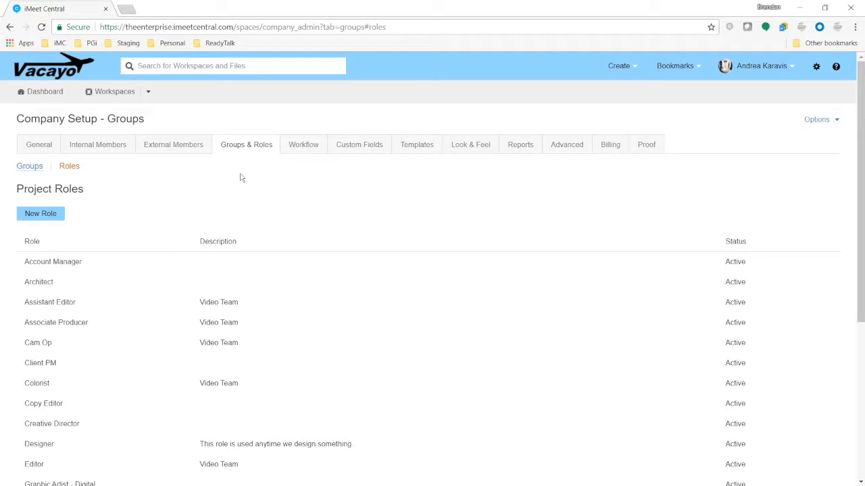
Create a new project role titled Dogsled Driver.
{"action": "scroll", "coordinate": [126, 352], "scroll_direction": "down", "scroll_amount": 4}
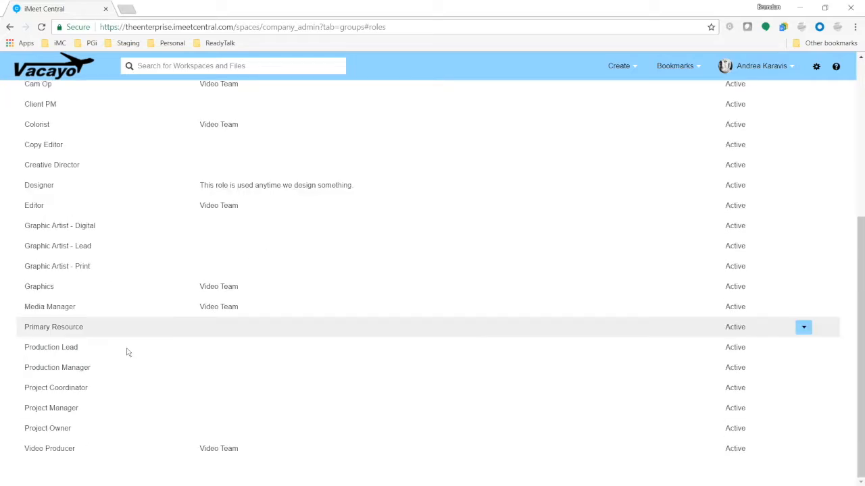
{"action": "scroll", "coordinate": [129, 361], "scroll_direction": "up", "scroll_amount": 4}
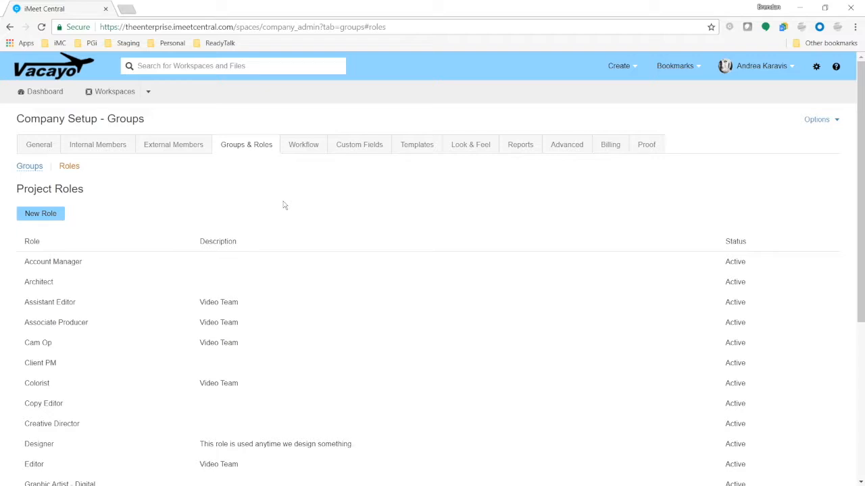
{"action": "left_click", "coordinate": [41, 213]}
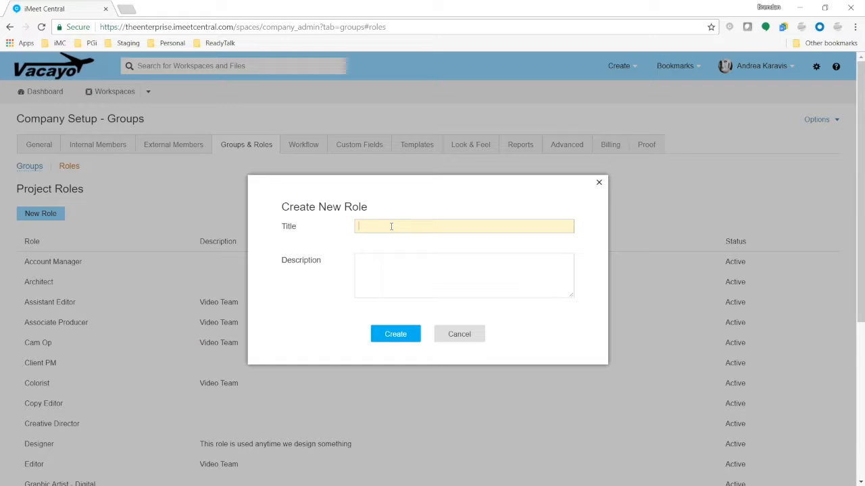
{"action": "type", "text": "Dogsled Driver"}
{"action": "left_click", "coordinate": [408, 337]}
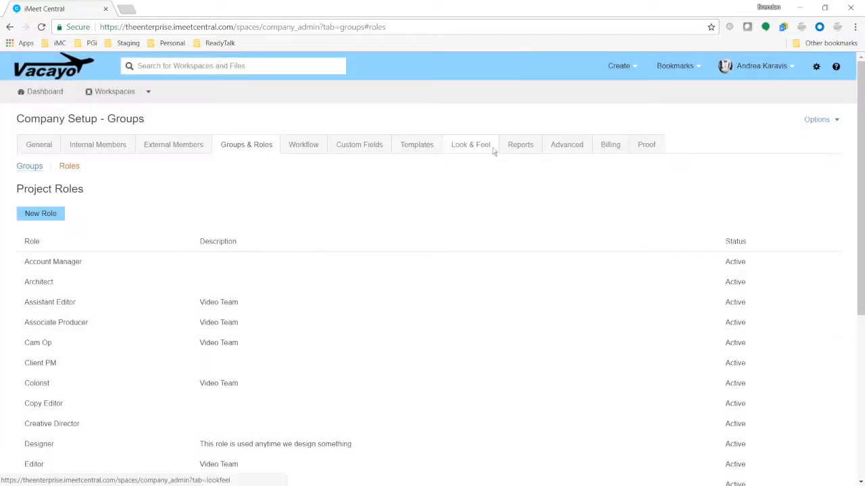
Check the Dogsled Driver row's actions dropdown and close it without changes.
{"action": "scroll", "coordinate": [421, 206], "scroll_direction": "down", "scroll_amount": 5}
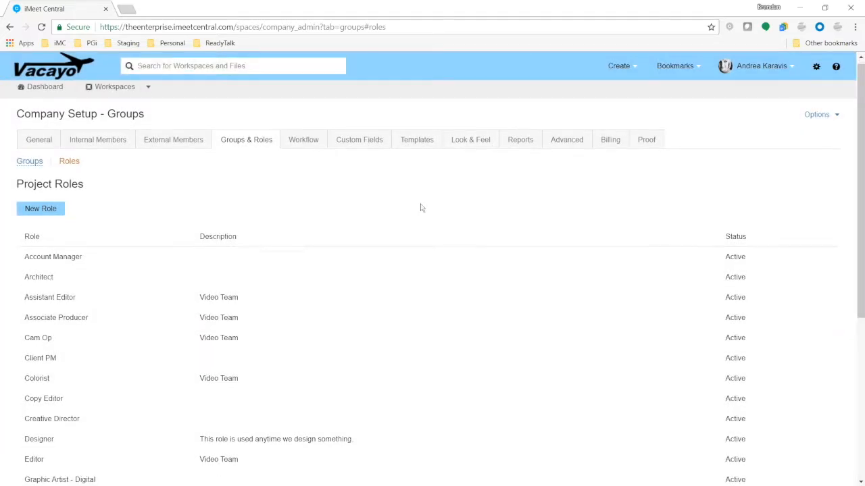
{"action": "scroll", "coordinate": [67, 367], "scroll_direction": "up", "scroll_amount": 3}
{"action": "scroll", "coordinate": [68, 324], "scroll_direction": "down", "scroll_amount": 3}
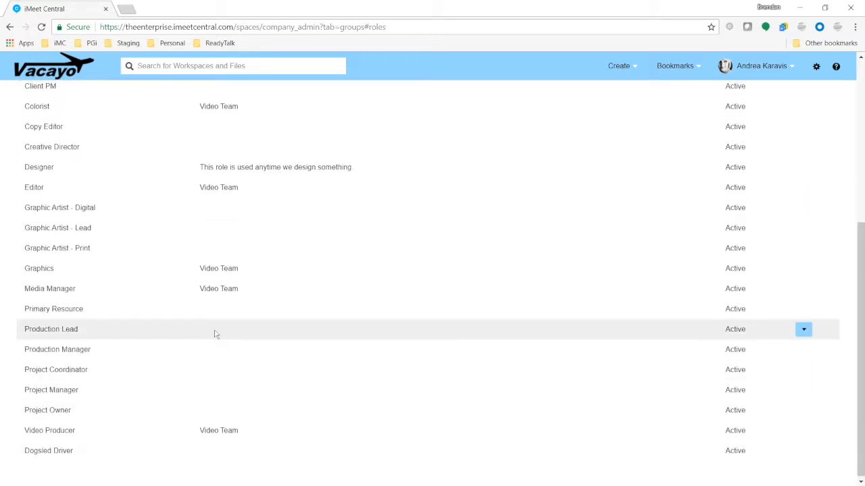
{"action": "scroll", "coordinate": [216, 334], "scroll_direction": "up", "scroll_amount": 5}
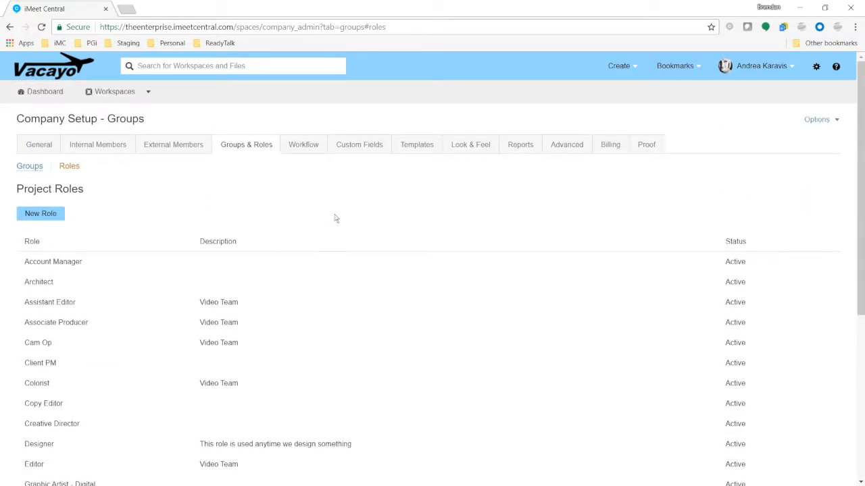
{"action": "scroll", "coordinate": [62, 257], "scroll_direction": "down", "scroll_amount": 4}
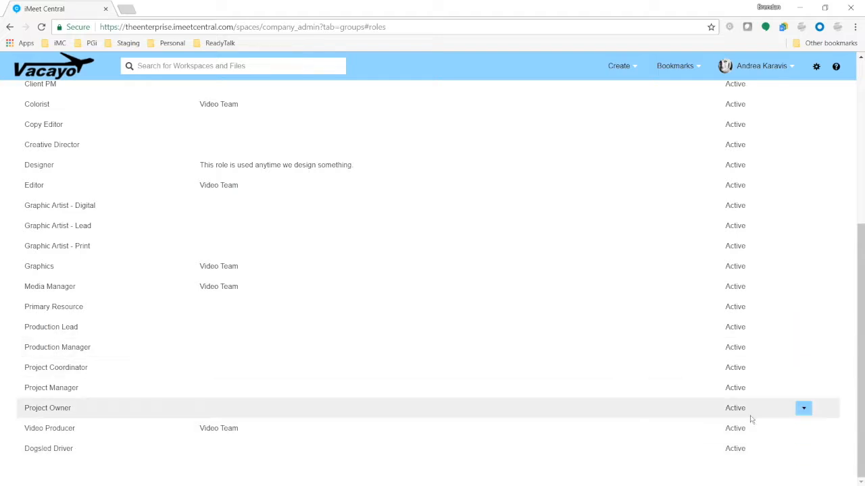
{"action": "left_click", "coordinate": [804, 450]}
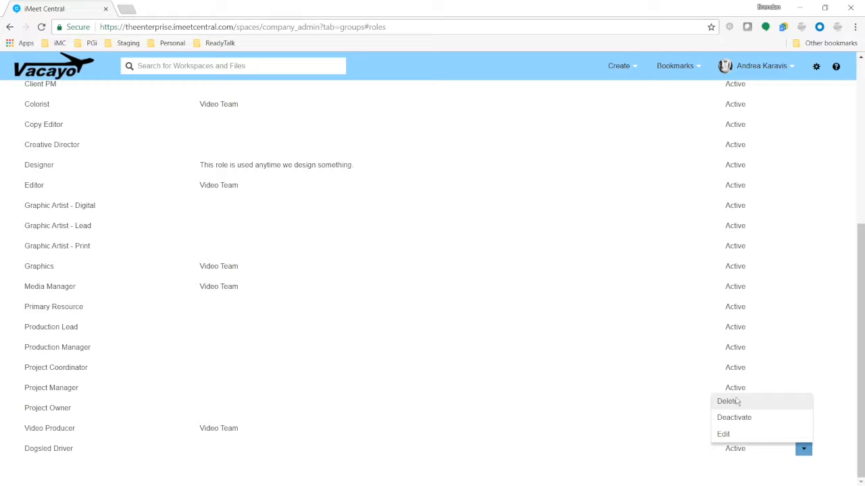
{"action": "left_click", "coordinate": [598, 367]}
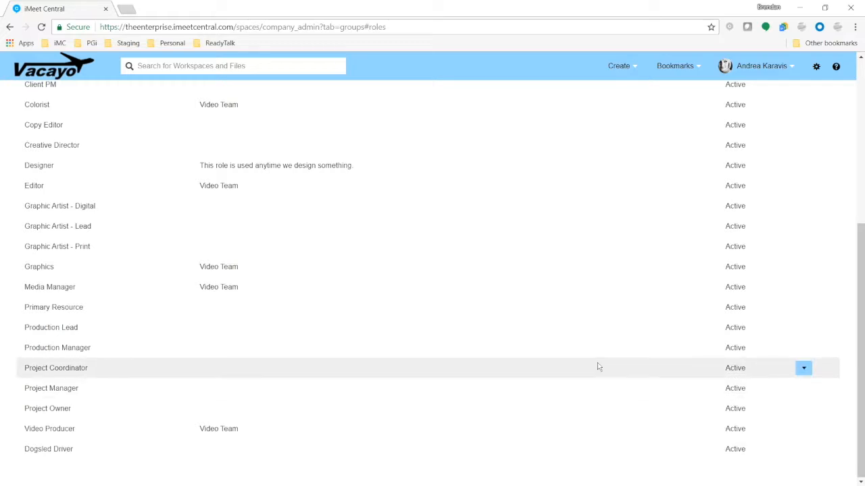
{"action": "scroll", "coordinate": [405, 337], "scroll_direction": "up", "scroll_amount": 5}
{"action": "scroll", "coordinate": [136, 290], "scroll_direction": "down", "scroll_amount": 5}
{"action": "scroll", "coordinate": [501, 386], "scroll_direction": "up", "scroll_amount": 5}
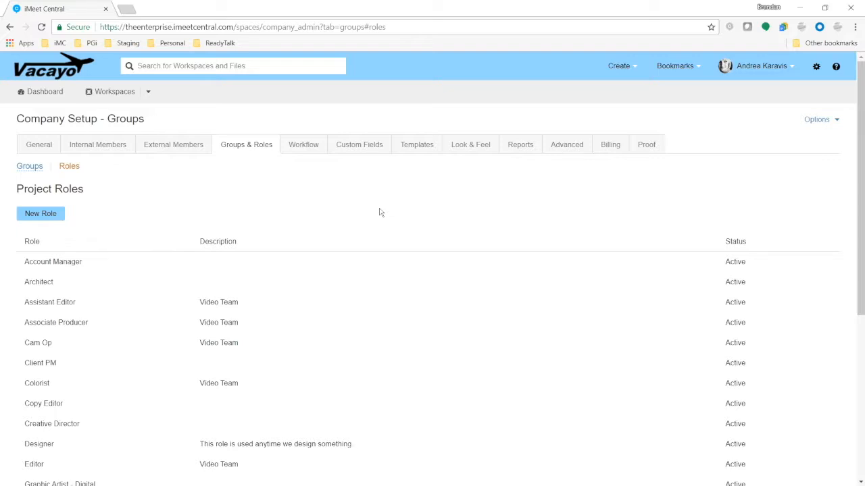
In Workflow, start a new rule named for notifying a colleague when a workspace is created.
{"action": "left_click", "coordinate": [314, 146]}
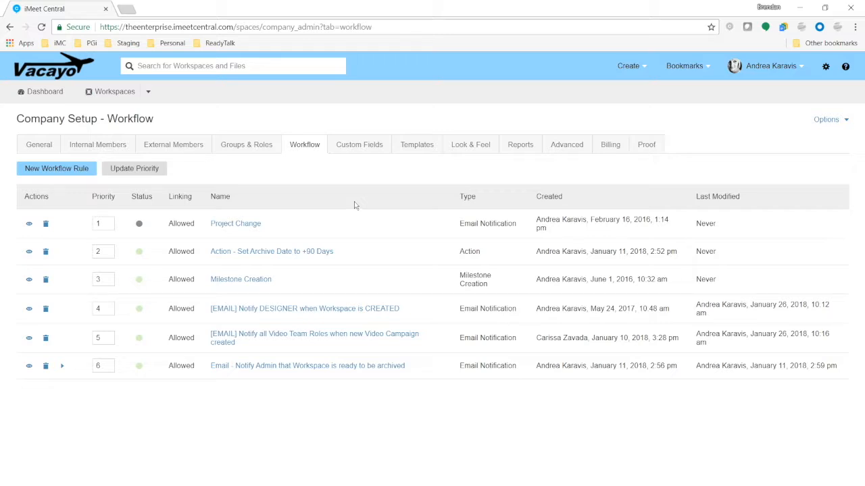
{"action": "left_click", "coordinate": [66, 175]}
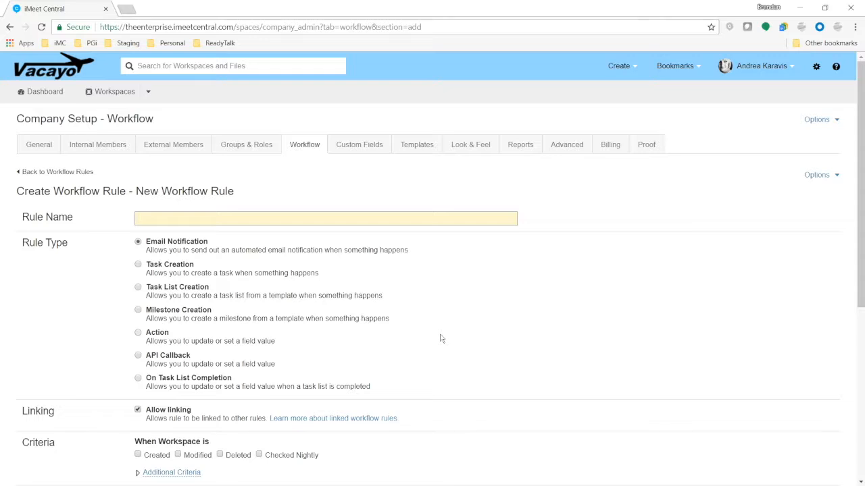
{"action": "type", "text": "Notify Todd When Workspace is Created"}
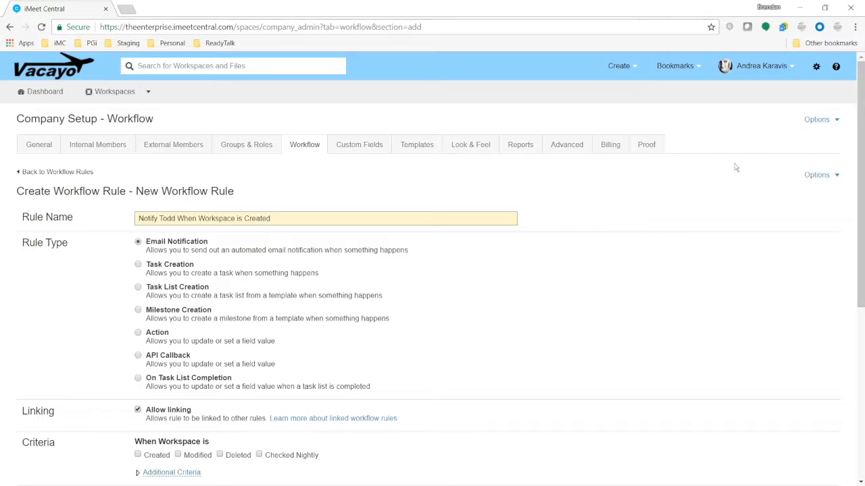
{"action": "left_click", "coordinate": [837, 68]}
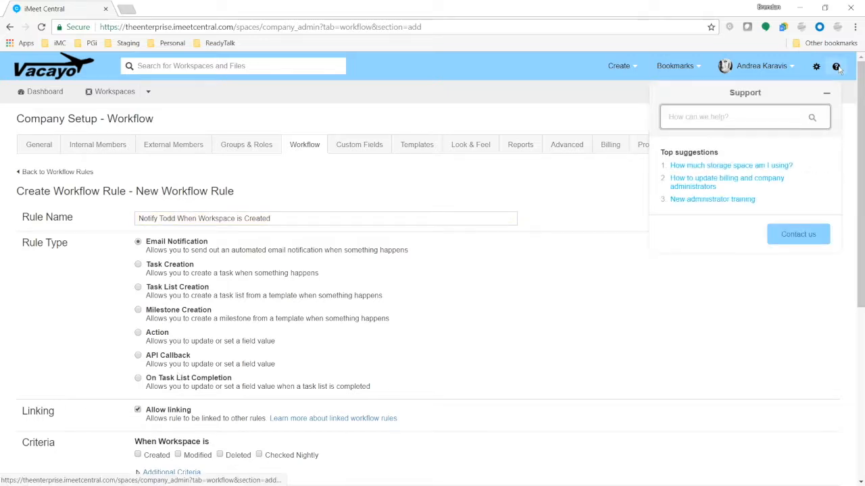
{"action": "left_click", "coordinate": [837, 67]}
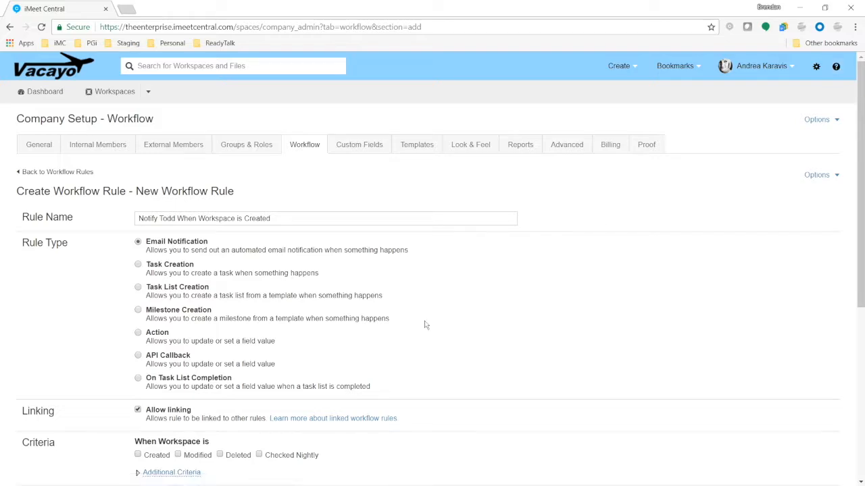
{"action": "scroll", "coordinate": [218, 342], "scroll_direction": "down", "scroll_amount": 3}
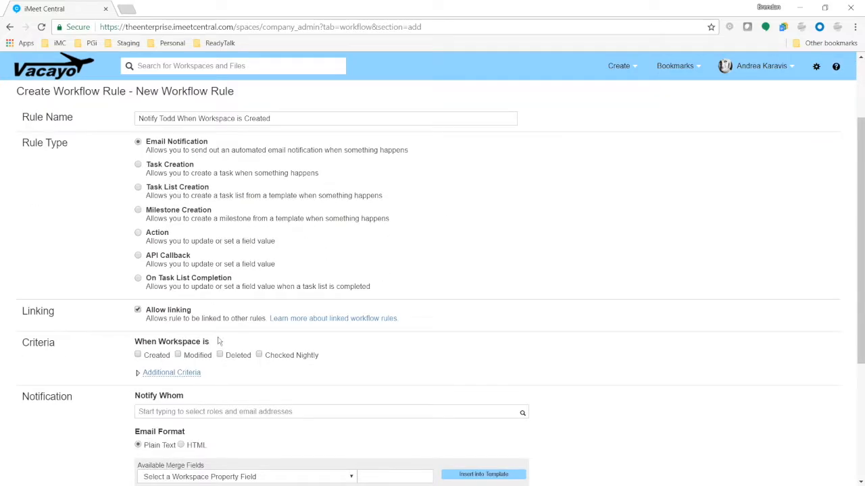
{"action": "scroll", "coordinate": [218, 343], "scroll_direction": "down", "scroll_amount": 1}
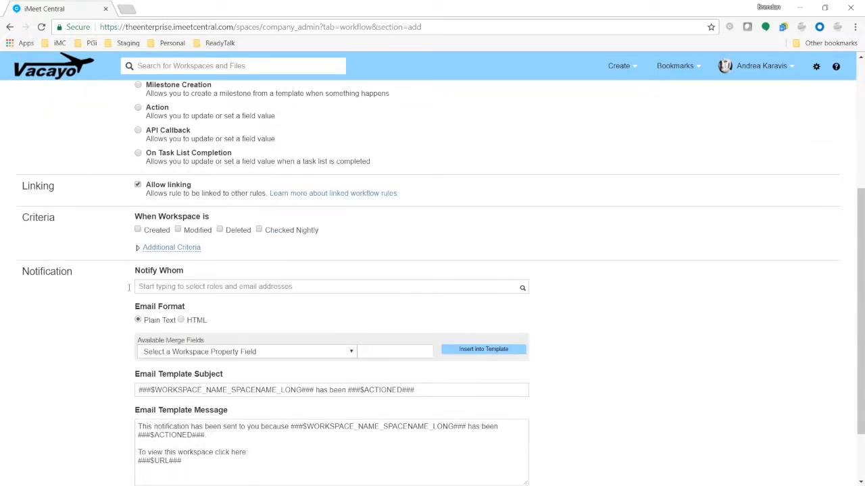
Trigger the rule on workspace creation, add the recipient's e-mail address, and create it.
{"action": "left_click", "coordinate": [138, 231]}
{"action": "left_click", "coordinate": [286, 290]}
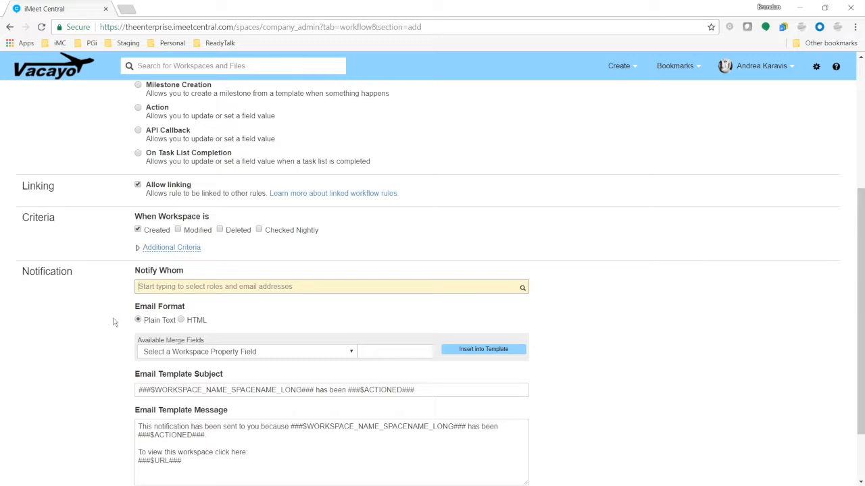
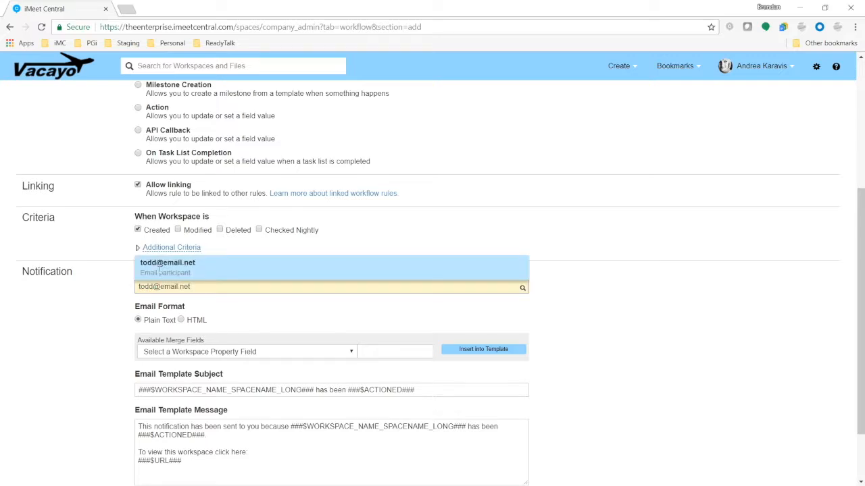
{"action": "key", "text": "Return"}
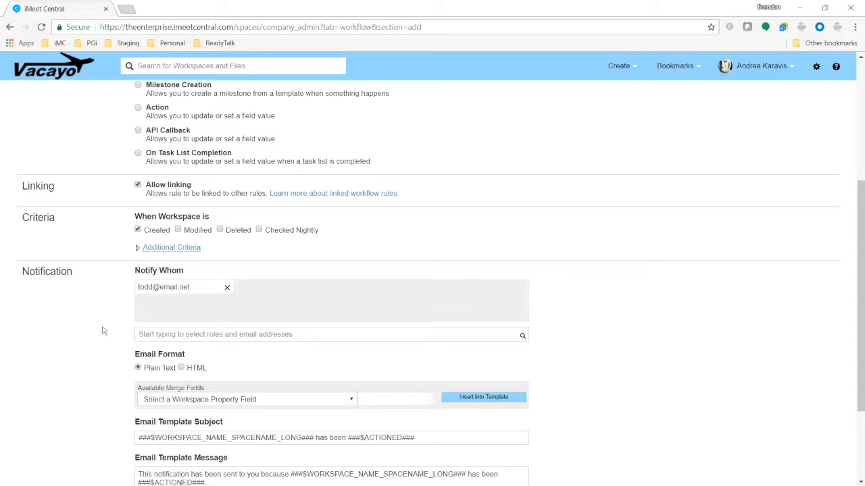
{"action": "scroll", "coordinate": [103, 331], "scroll_direction": "down", "scroll_amount": 2}
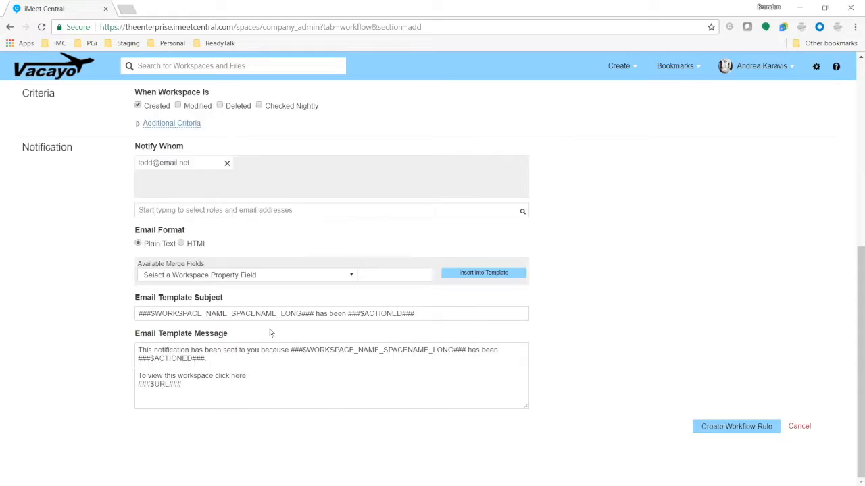
{"action": "left_click", "coordinate": [734, 426]}
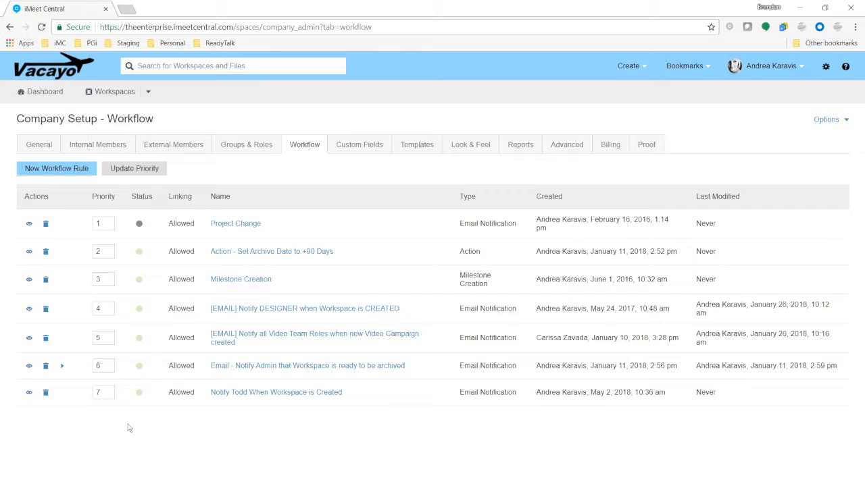
Delete the new rule, then set the Notify DESIGNER rule to Inactive and save it.
{"action": "left_click", "coordinate": [46, 397]}
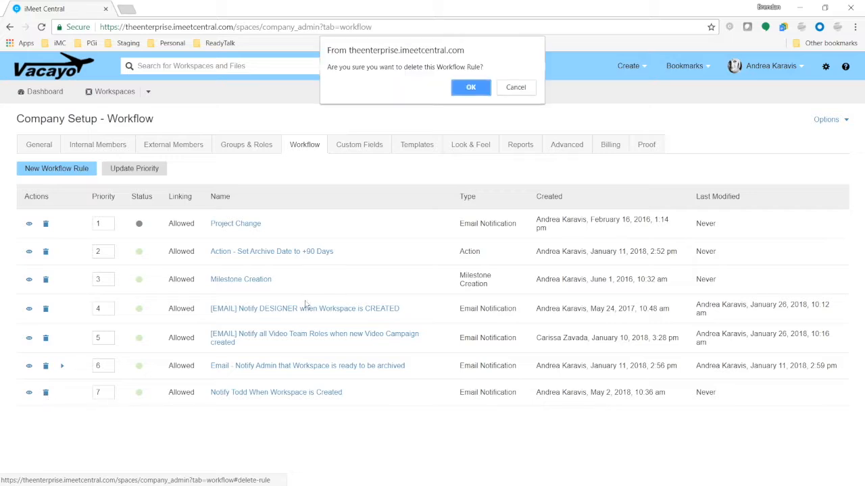
{"action": "left_click", "coordinate": [471, 88]}
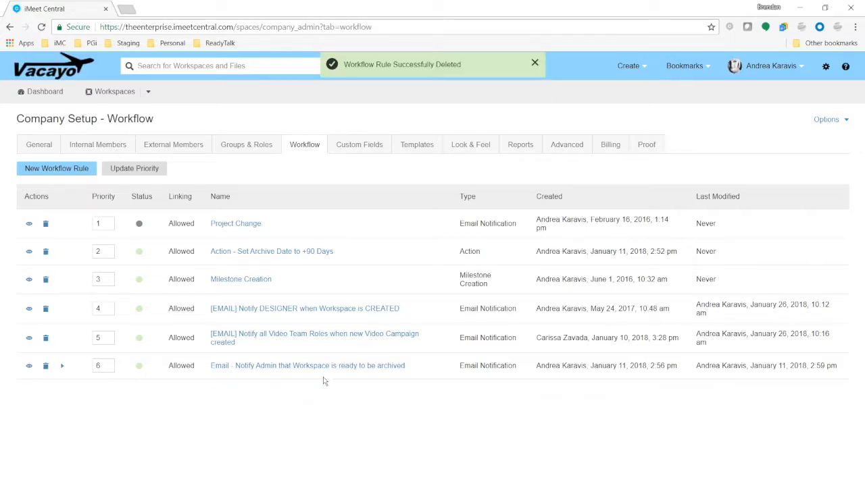
{"action": "left_click", "coordinate": [310, 311]}
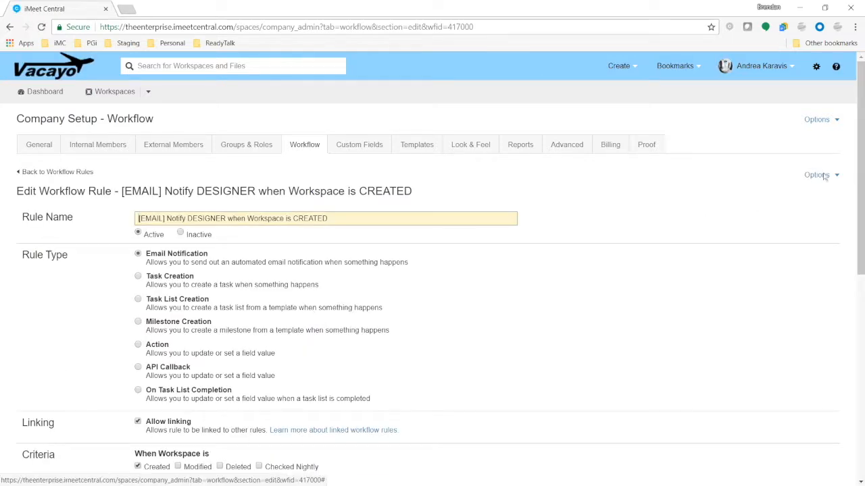
{"action": "left_click", "coordinate": [822, 175]}
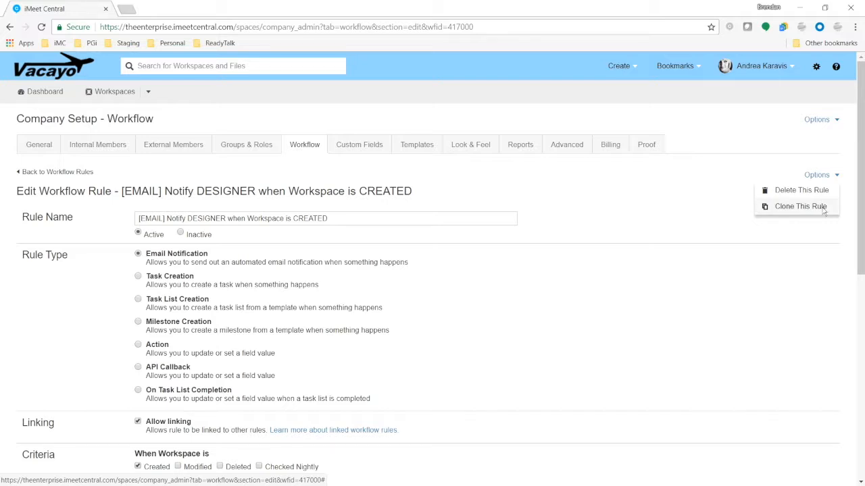
{"action": "left_click", "coordinate": [824, 209]}
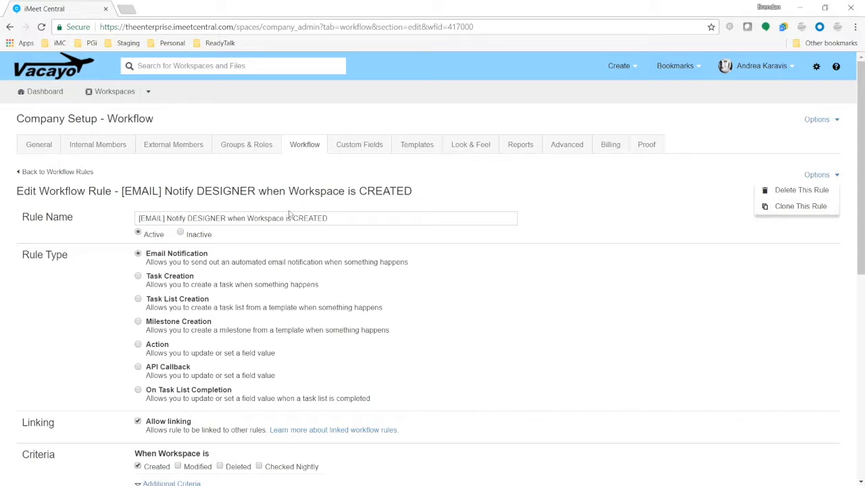
{"action": "left_click", "coordinate": [180, 233]}
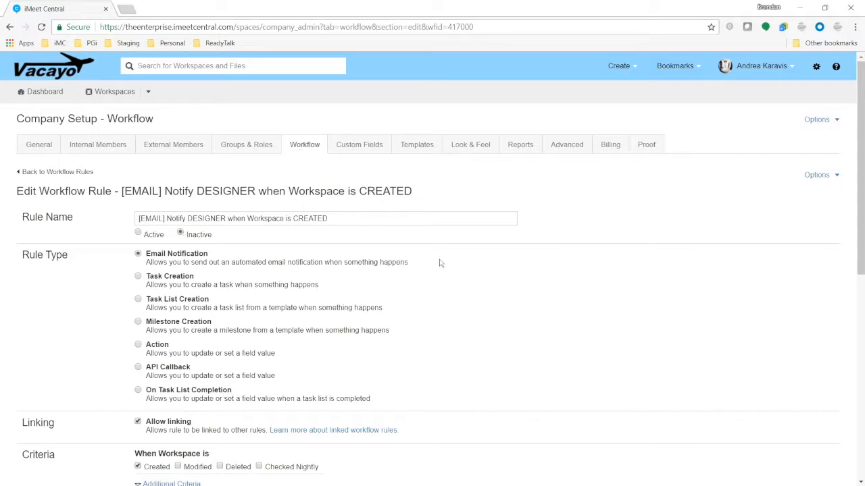
{"action": "scroll", "coordinate": [618, 189], "scroll_direction": "down", "scroll_amount": 6}
{"action": "left_click", "coordinate": [739, 446]}
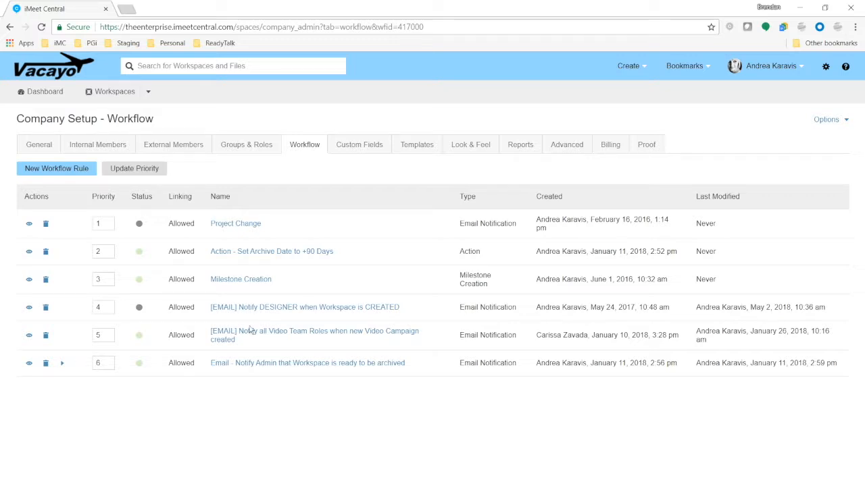
Set the Notify DESIGNER rule back to Active and save it.
{"action": "left_click", "coordinate": [303, 309]}
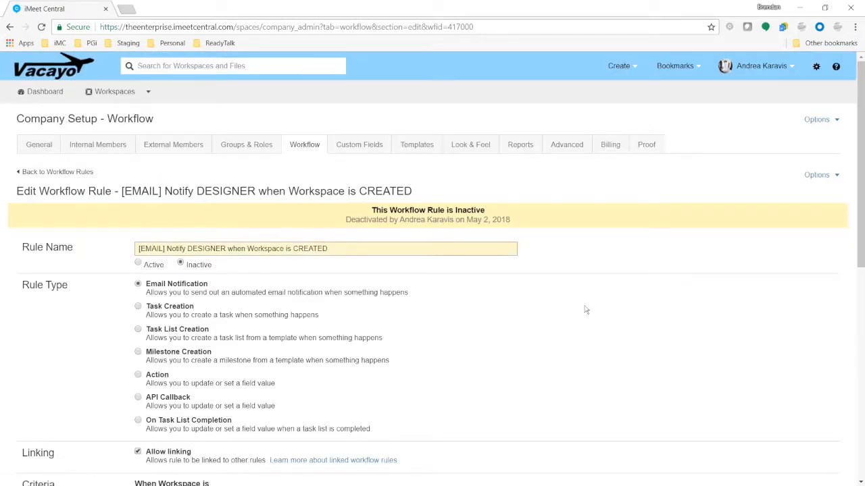
{"action": "left_click", "coordinate": [138, 264]}
{"action": "scroll", "coordinate": [814, 318], "scroll_direction": "down", "scroll_amount": 10}
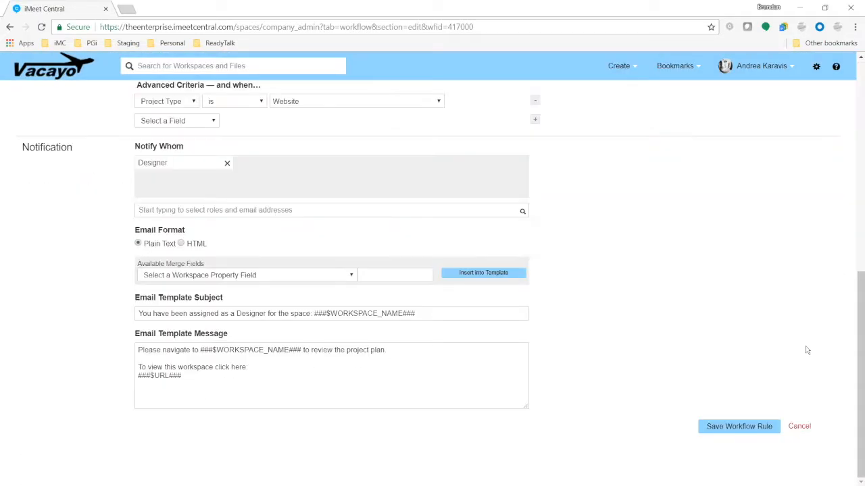
{"action": "left_click", "coordinate": [737, 427]}
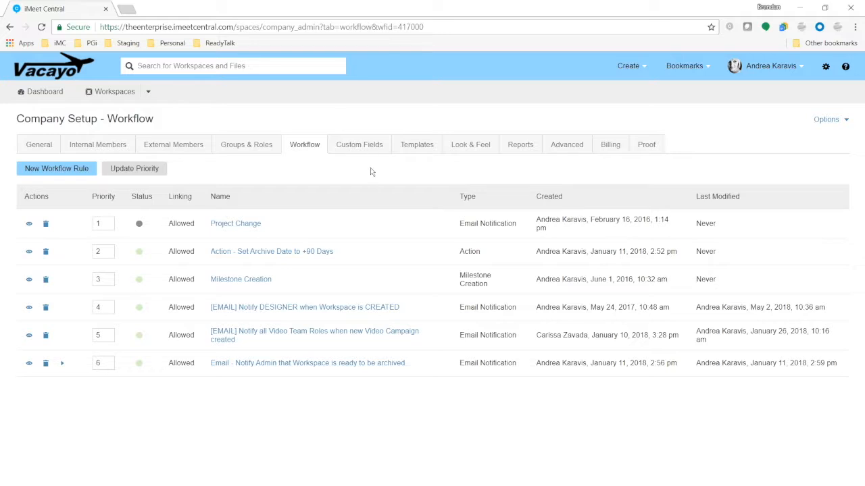
Browse the Time Tracking and Task Properties custom fields, then open Milestone Properties.
{"action": "left_click", "coordinate": [373, 148]}
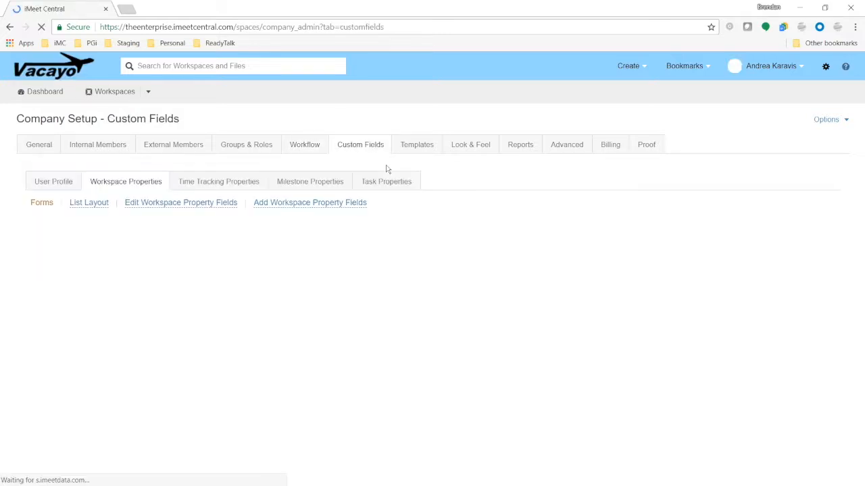
{"action": "left_click", "coordinate": [248, 187]}
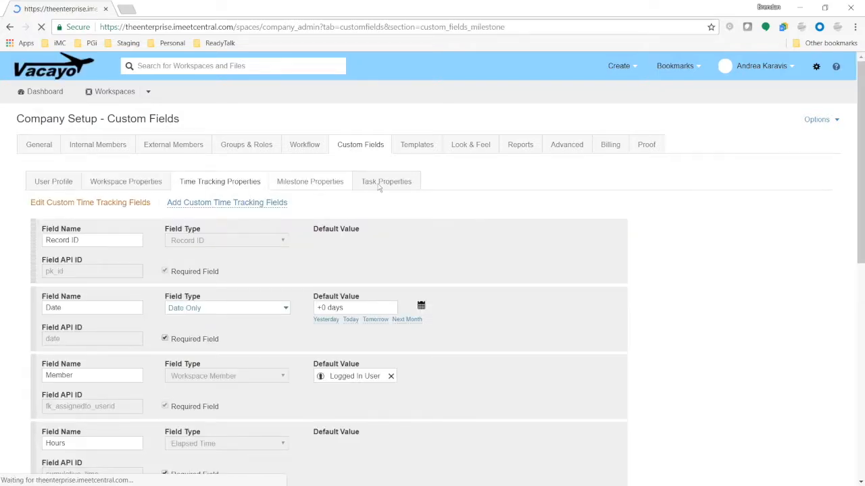
{"action": "left_click", "coordinate": [380, 184]}
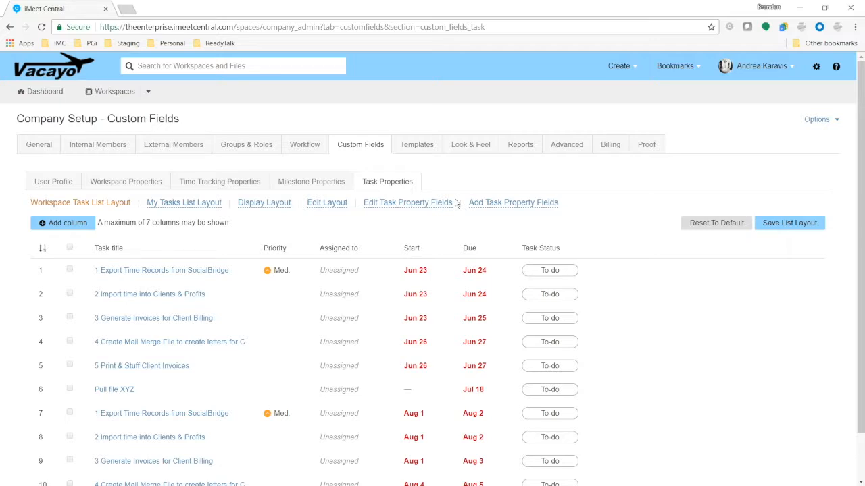
{"action": "left_click", "coordinate": [328, 185]}
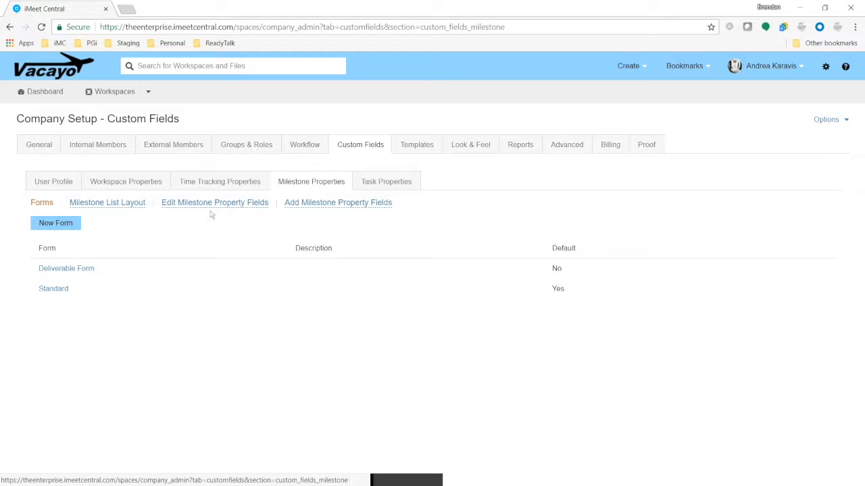
{"action": "left_click", "coordinate": [320, 206]}
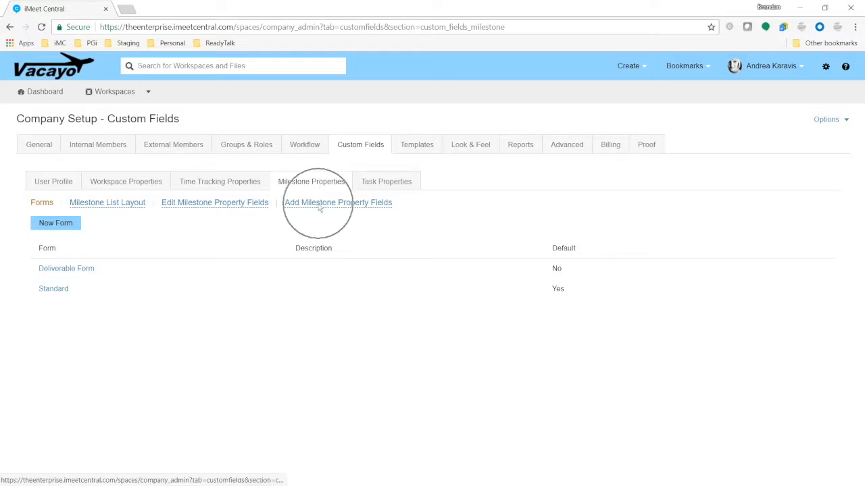
Create milestone field 'Type' as a Drop Down List with choices Flyer, Brochures, Graphics.
{"action": "left_click", "coordinate": [112, 239]}
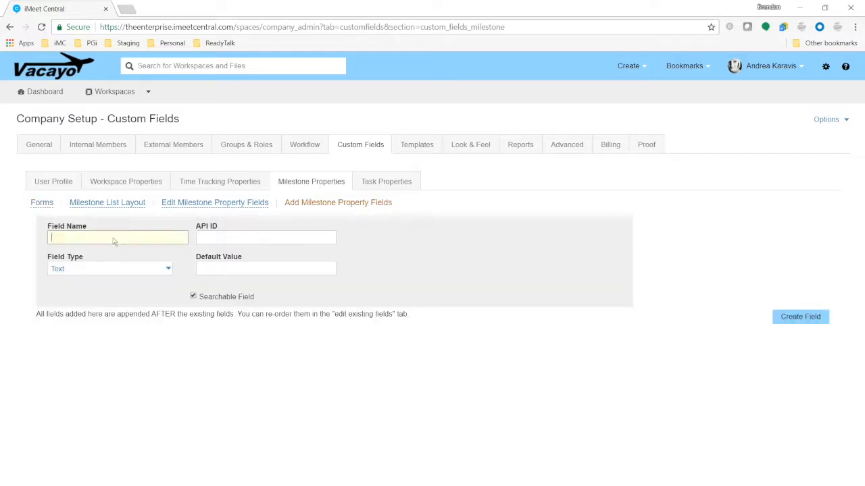
{"action": "type", "text": "Type"}
{"action": "left_click", "coordinate": [148, 271]}
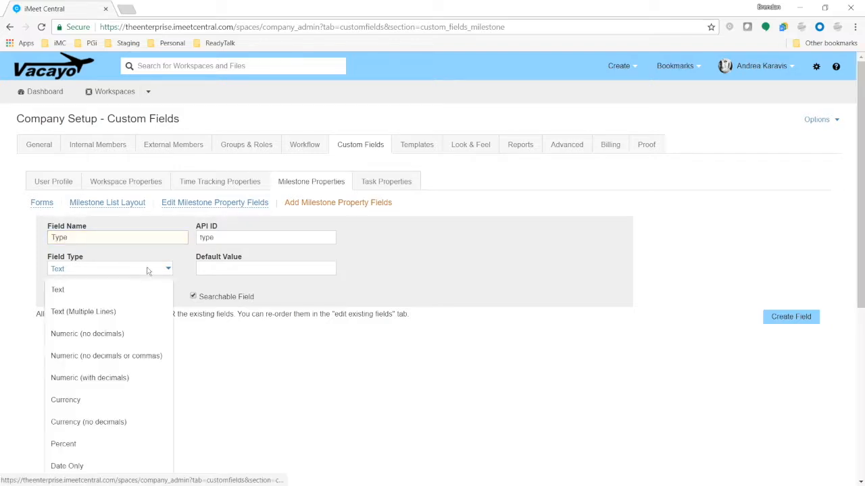
{"action": "scroll", "coordinate": [144, 353], "scroll_direction": "down", "scroll_amount": 4}
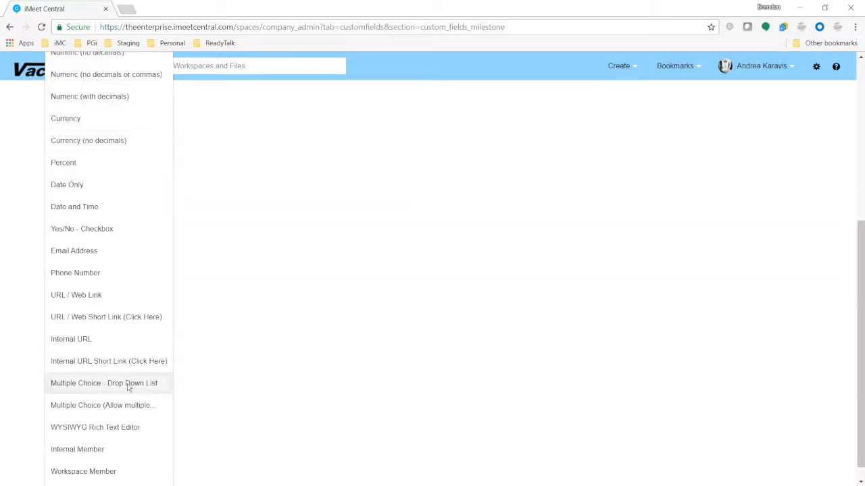
{"action": "left_click", "coordinate": [127, 387]}
{"action": "type", "text": "Flyer"}
{"action": "key", "text": "Return"}
{"action": "type", "text": "Brochures"}
{"action": "key", "text": "Return"}
{"action": "type", "text": "Graphics"}
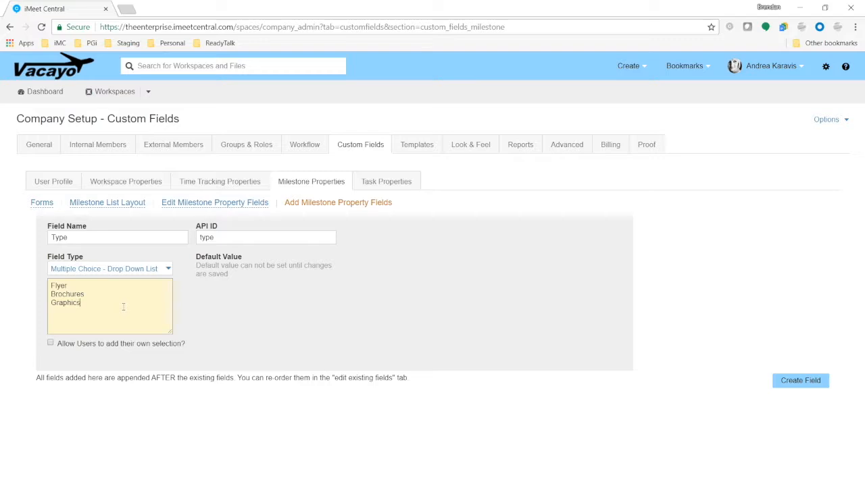
{"action": "left_click", "coordinate": [806, 380]}
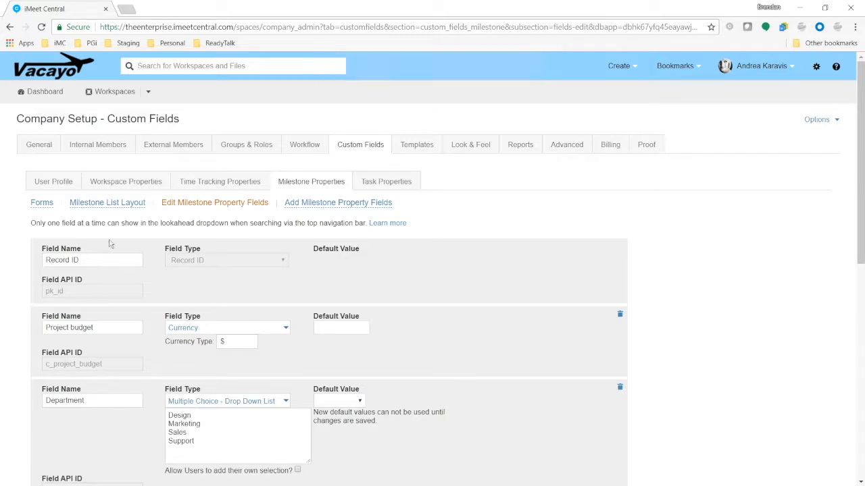
Place the Type field in Deliverable Form's Deliverable Specs section and save the layout.
{"action": "left_click", "coordinate": [45, 204]}
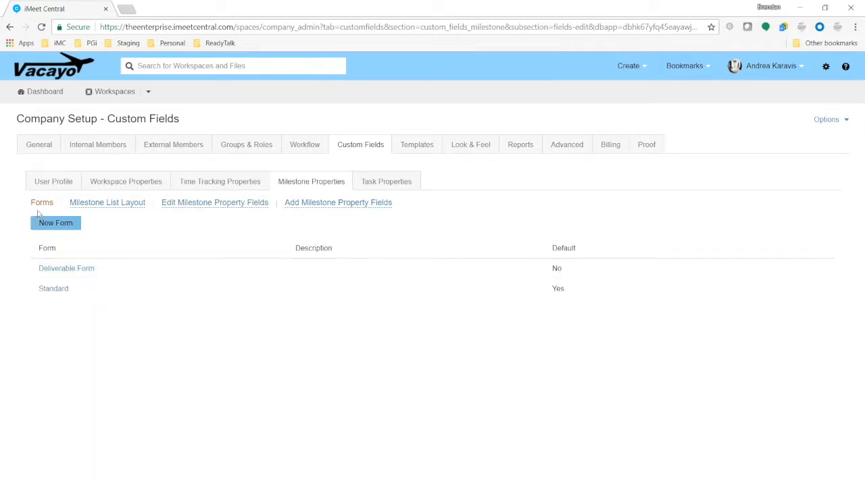
{"action": "left_click", "coordinate": [66, 268]}
{"action": "scroll", "coordinate": [248, 253], "scroll_direction": "down", "scroll_amount": 1}
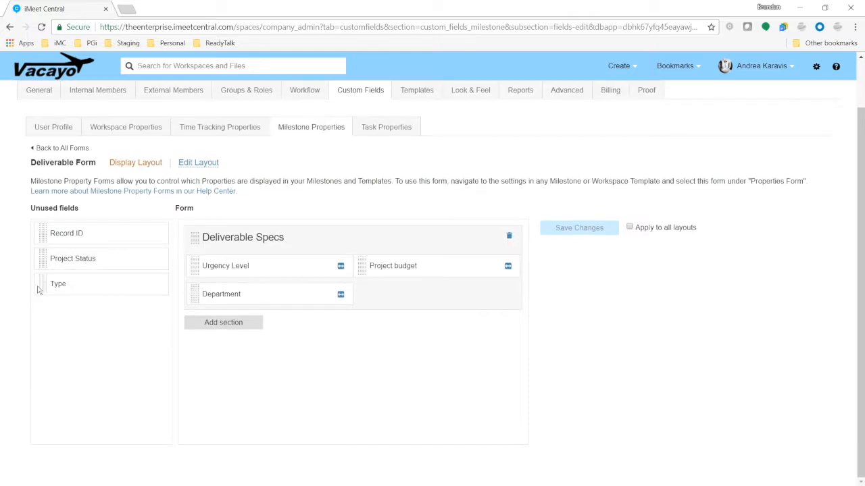
{"action": "left_click_drag", "start_coordinate": [39, 286], "coordinate": [360, 301]}
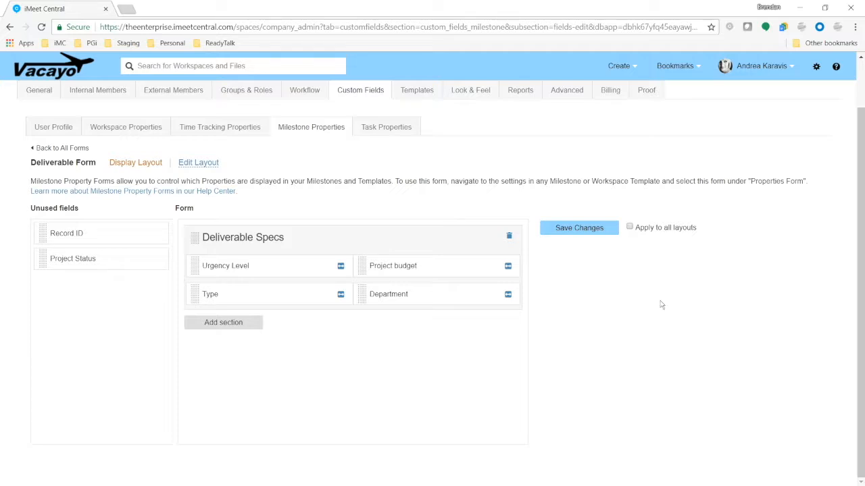
{"action": "left_click", "coordinate": [612, 229]}
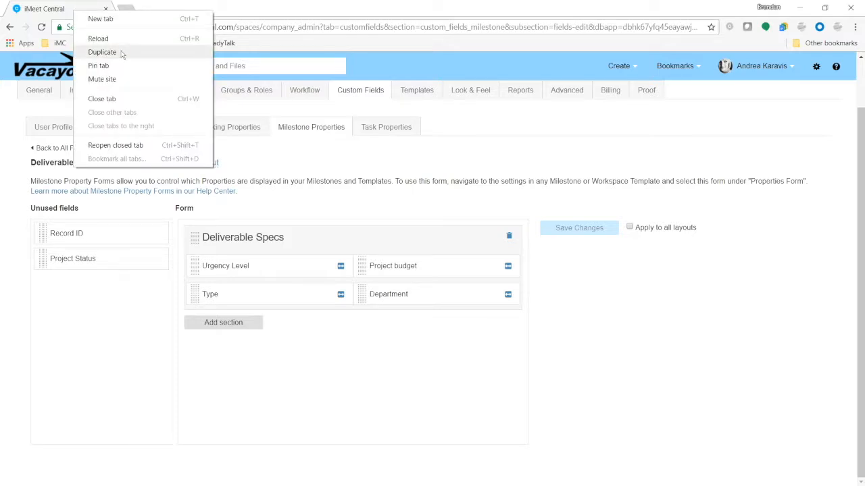
In a second copy of the page, go to the Macy's 2018 Website Redesign Tasks & Milestones page.
{"action": "left_click", "coordinate": [102, 52]}
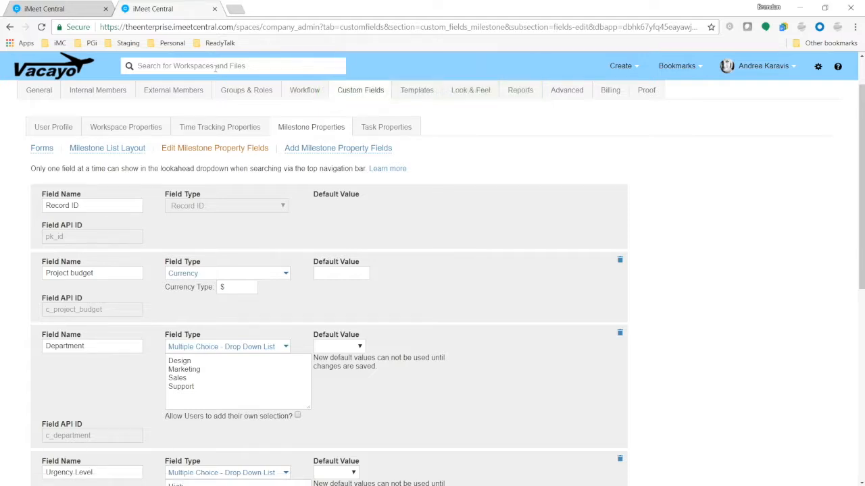
{"action": "left_click", "coordinate": [223, 66]}
{"action": "type", "text": "macy"}
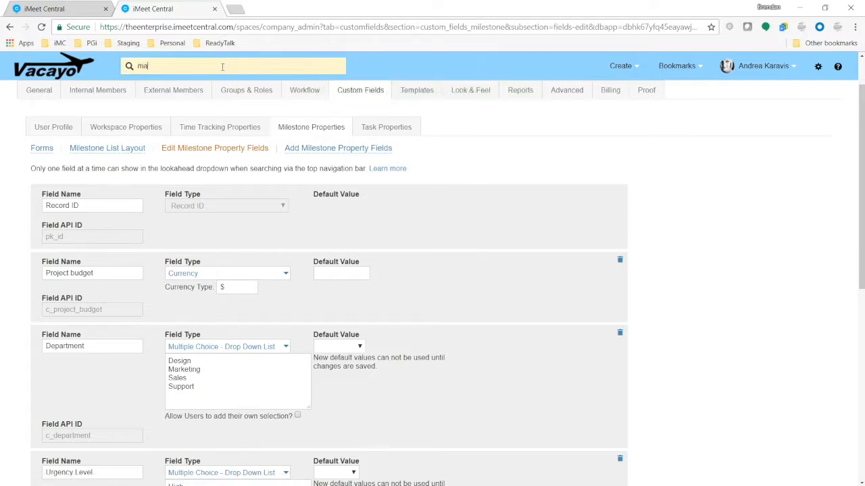
{"action": "key", "text": "Down"}
{"action": "key", "text": "Down"}
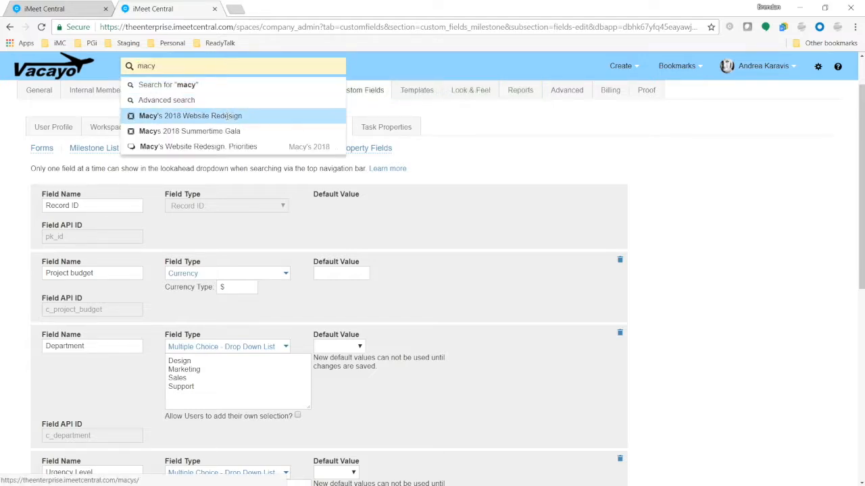
{"action": "key", "text": "Return"}
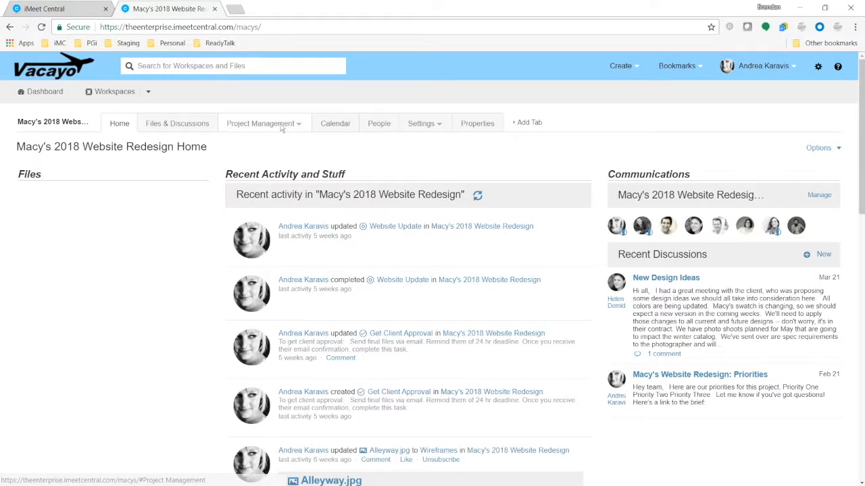
{"action": "mouse_move", "coordinate": [266, 124]}
{"action": "left_click", "coordinate": [270, 160]}
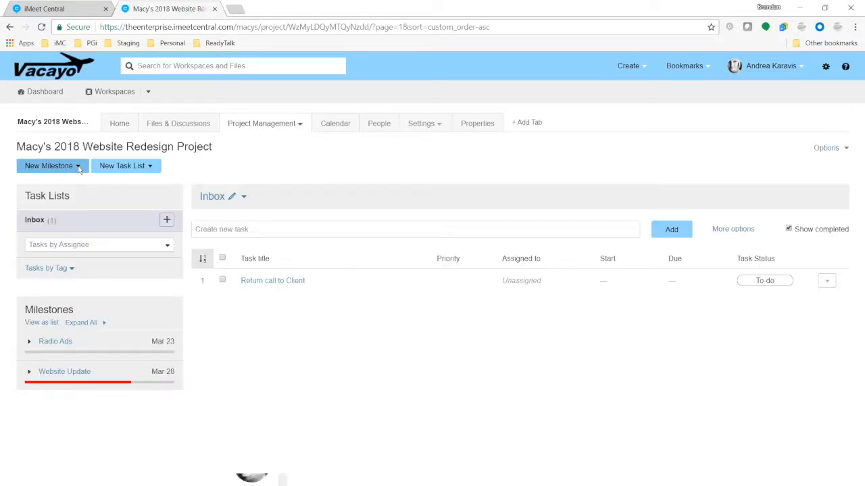
Start a new Deliverable Form milestone titled 'August Flyer for 2018'.
{"action": "left_click", "coordinate": [79, 167]}
{"action": "left_click", "coordinate": [79, 185]}
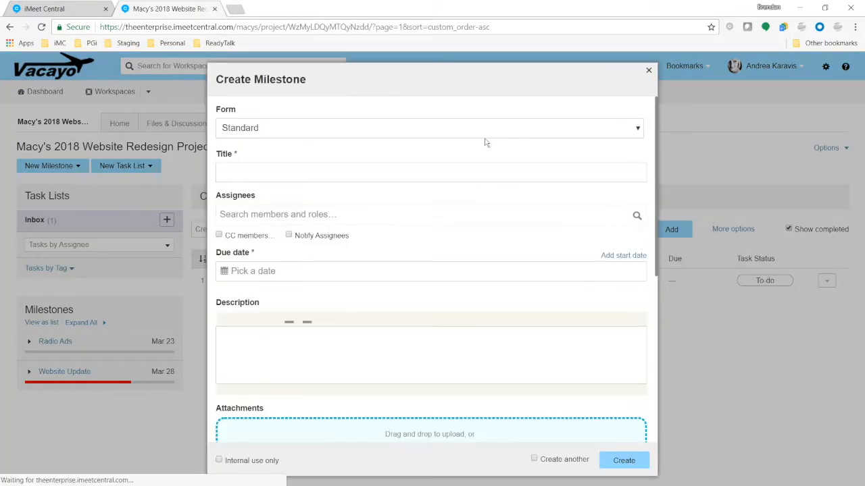
{"action": "double_click", "coordinate": [225, 109]}
{"action": "left_click", "coordinate": [273, 127]}
{"action": "left_click", "coordinate": [273, 143]}
{"action": "left_click", "coordinate": [296, 165]}
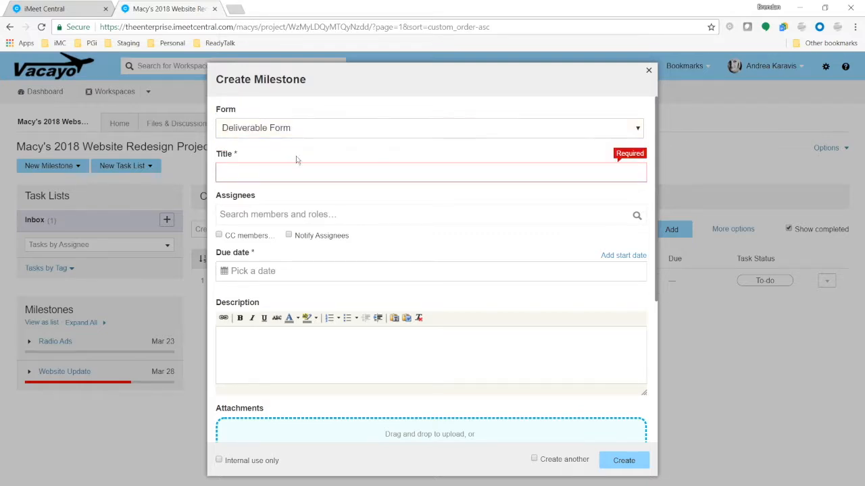
{"action": "type", "text": "August Flyer for 2018"}
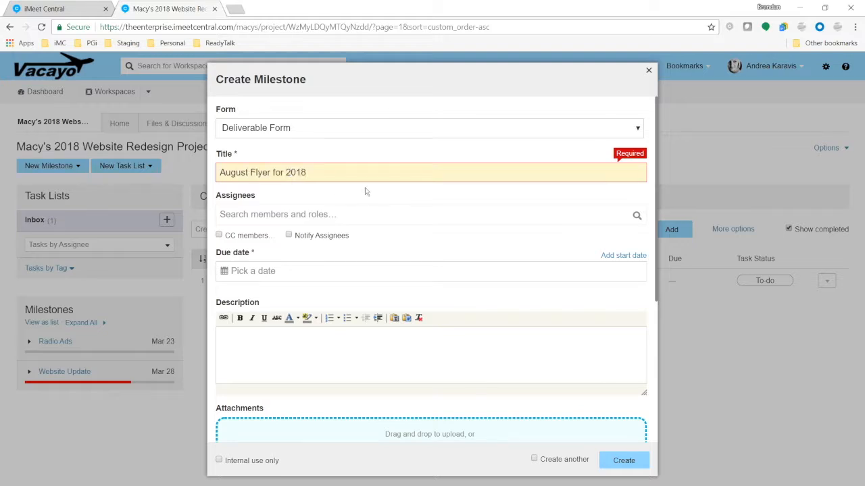
Set the milestone Type to Flyer, close the form without creating it, and begin a new report.
{"action": "scroll", "coordinate": [366, 192], "scroll_direction": "down", "scroll_amount": 1}
{"action": "scroll", "coordinate": [365, 192], "scroll_direction": "down", "scroll_amount": 1}
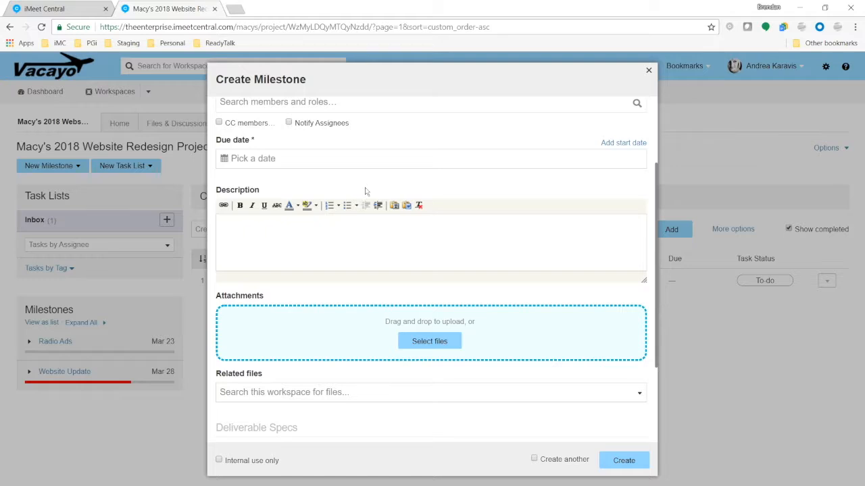
{"action": "scroll", "coordinate": [365, 191], "scroll_direction": "down", "scroll_amount": 2}
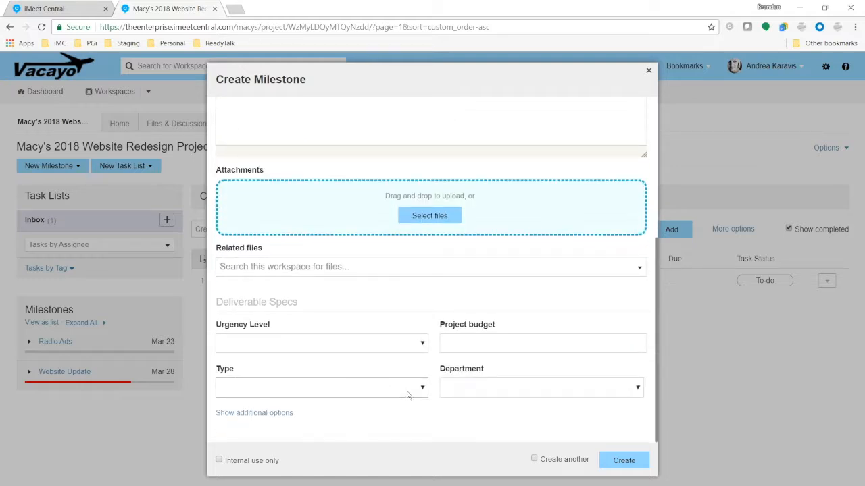
{"action": "left_click", "coordinate": [420, 387]}
{"action": "left_click", "coordinate": [290, 412]}
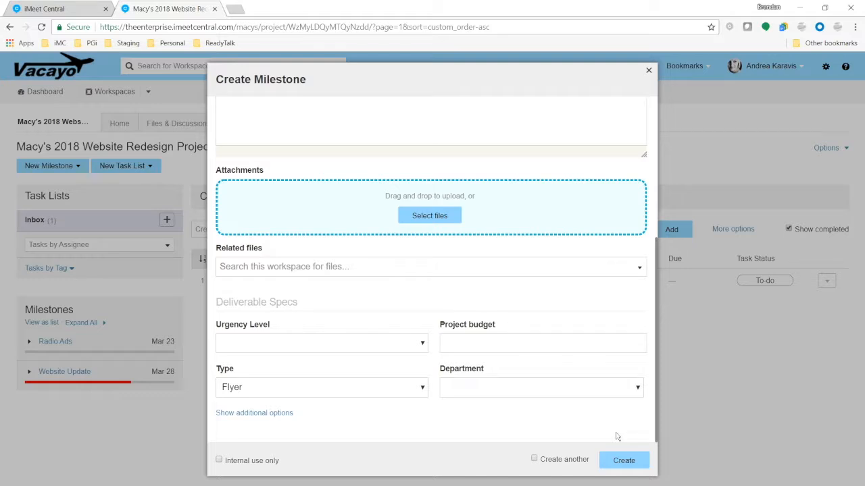
{"action": "left_click", "coordinate": [648, 71]}
{"action": "left_click", "coordinate": [639, 65]}
{"action": "left_click", "coordinate": [583, 139]}
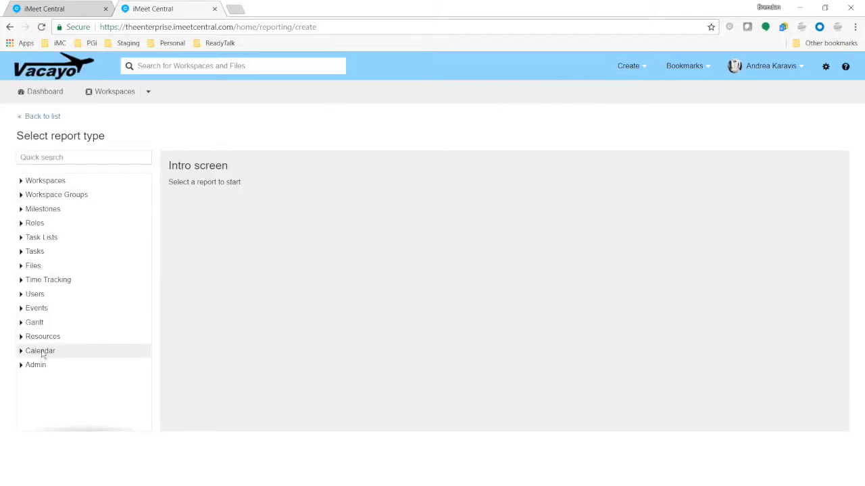
Create a Milestones Calendar report from the Calendar report types.
{"action": "left_click", "coordinate": [43, 353]}
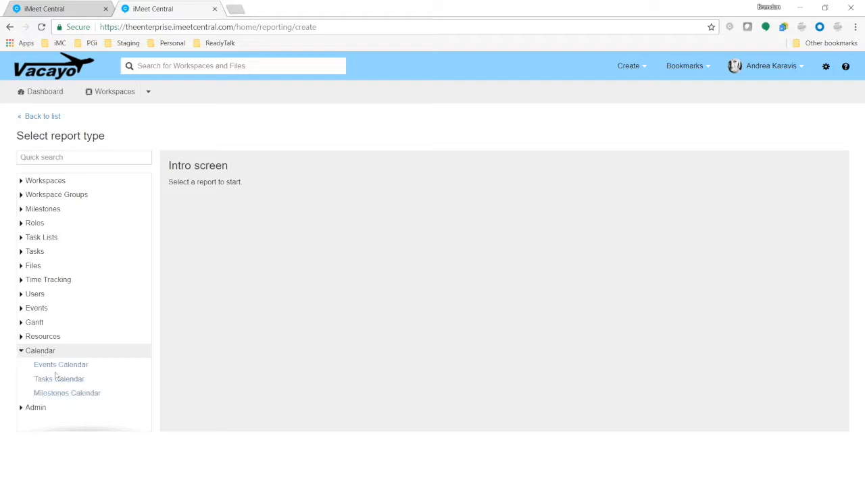
{"action": "left_click", "coordinate": [89, 398]}
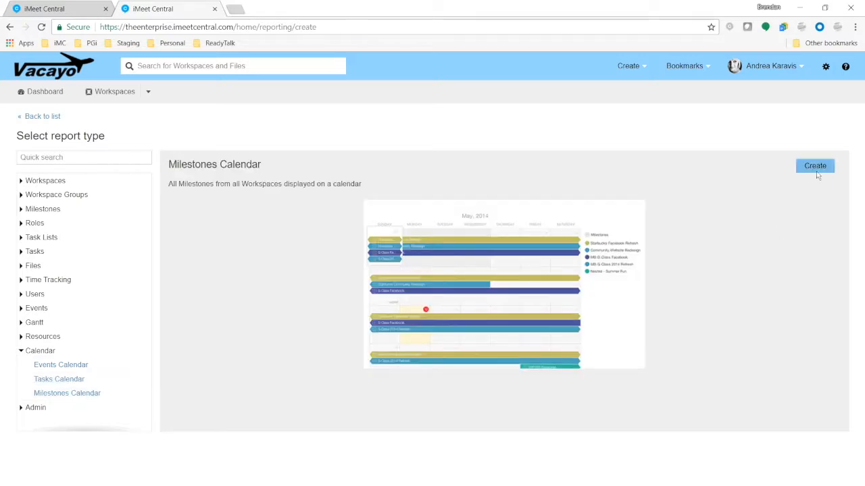
{"action": "left_click", "coordinate": [814, 167]}
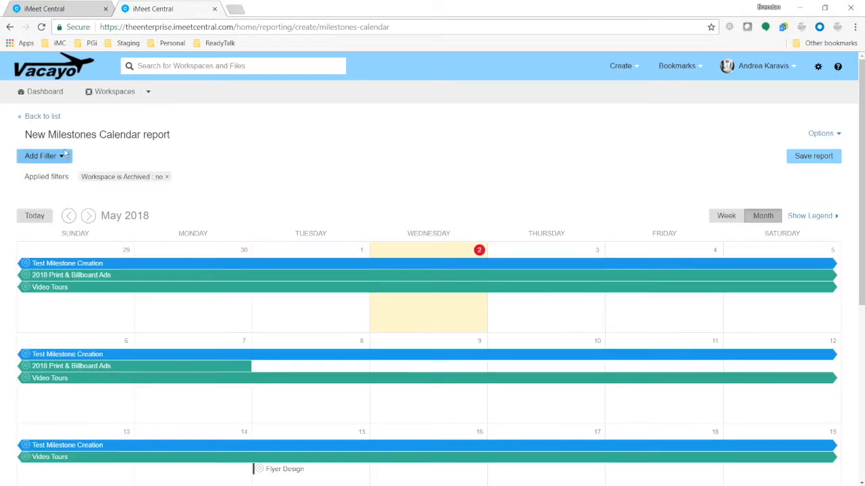
Filter the report by milestone Type is Flyer, then close the report's browser tab.
{"action": "scroll", "coordinate": [241, 323], "scroll_direction": "down", "scroll_amount": 5}
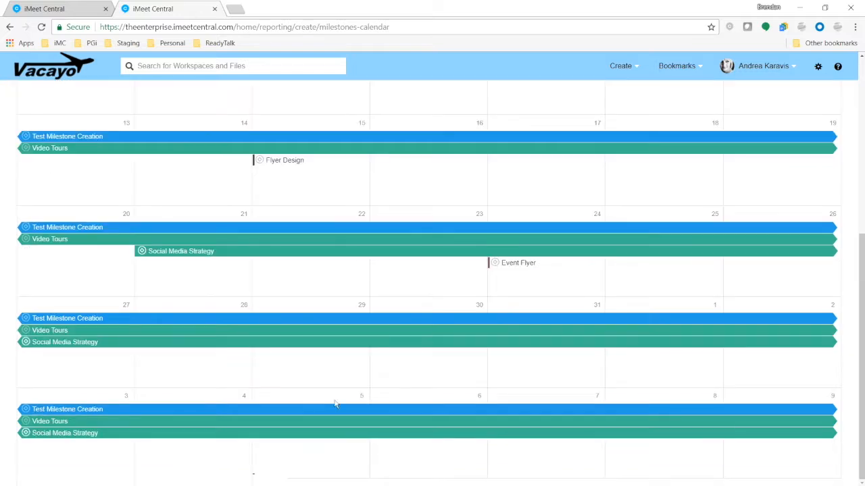
{"action": "scroll", "coordinate": [97, 234], "scroll_direction": "up", "scroll_amount": 5}
{"action": "left_click", "coordinate": [62, 159]}
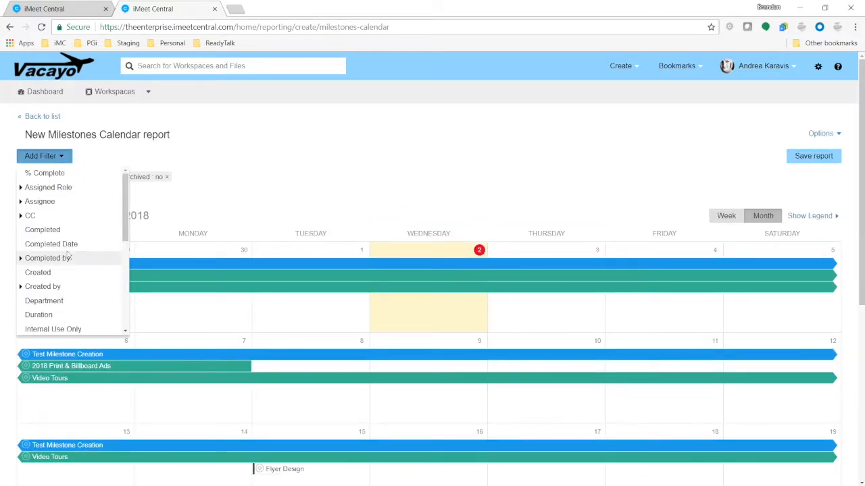
{"action": "scroll", "coordinate": [68, 256], "scroll_direction": "down", "scroll_amount": 5}
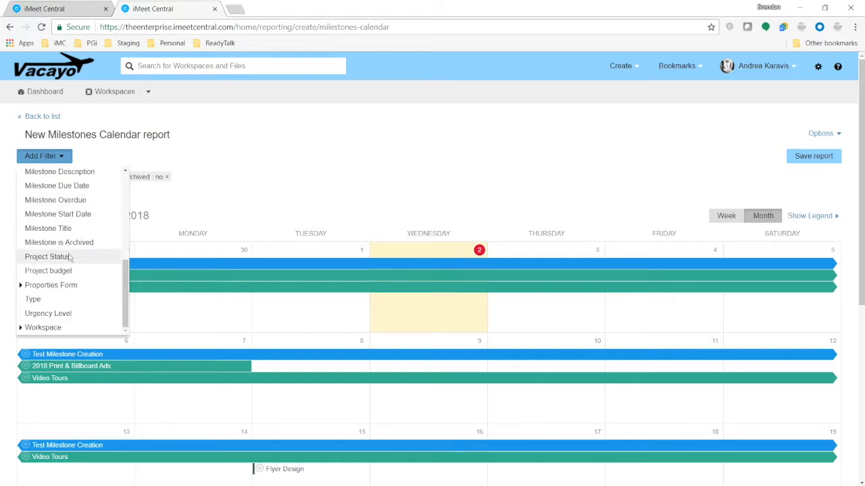
{"action": "left_click", "coordinate": [65, 299]}
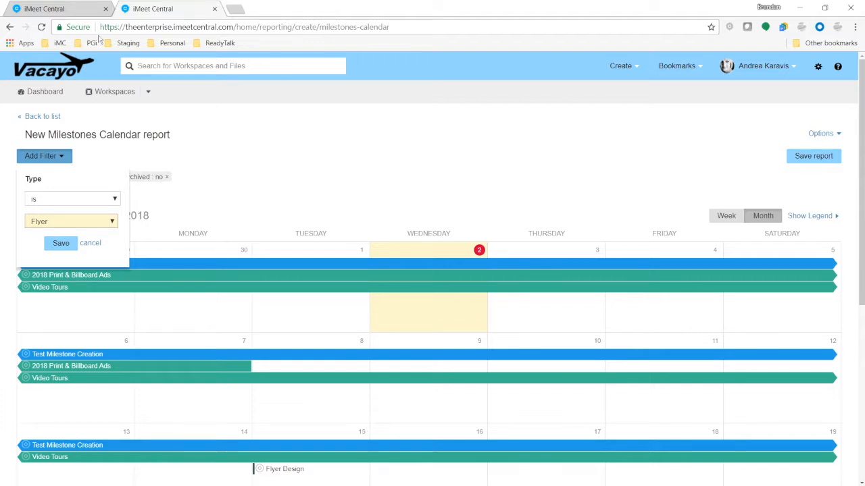
{"action": "left_click", "coordinate": [216, 9]}
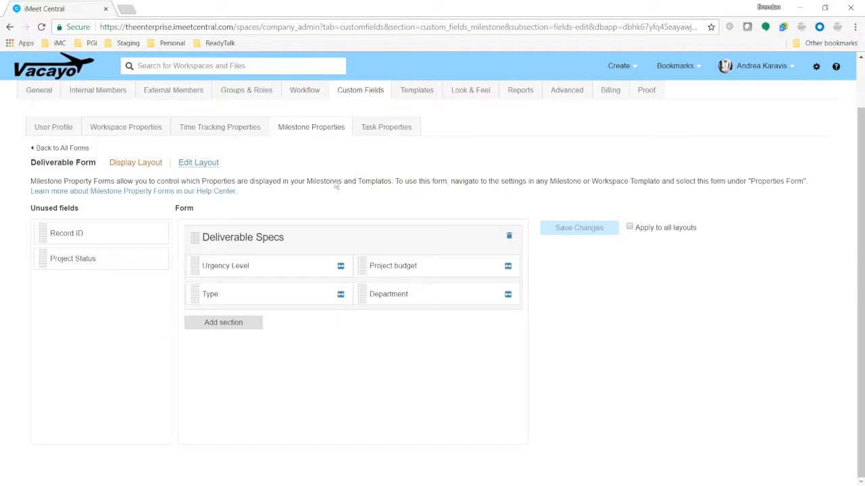
Open the 02. Design task list of the Event Flyer milestone template under Milestone Templates.
{"action": "scroll", "coordinate": [289, 203], "scroll_direction": "up", "scroll_amount": 1}
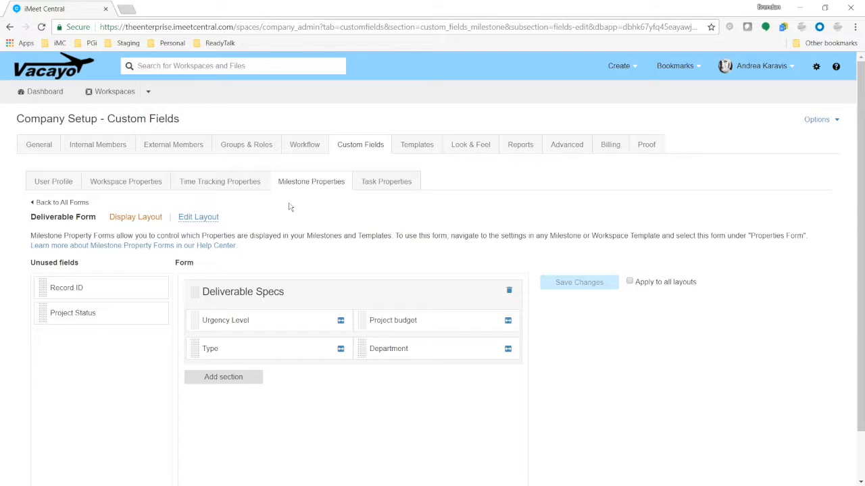
{"action": "left_click", "coordinate": [432, 144]}
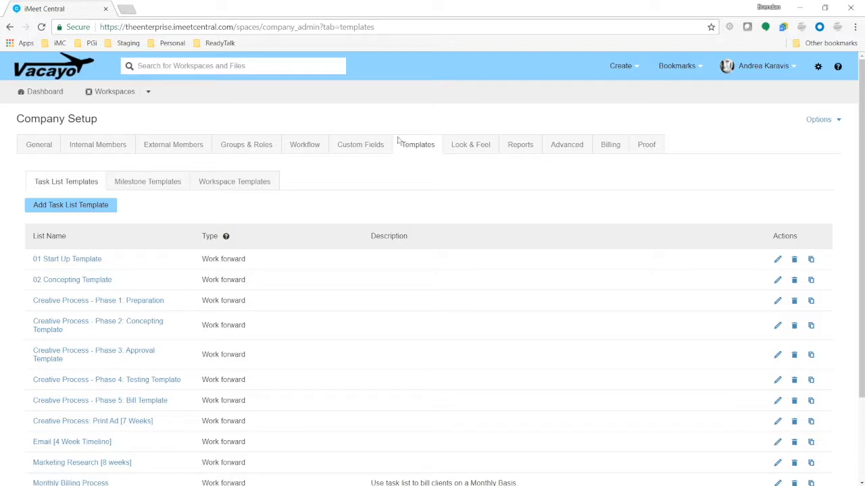
{"action": "left_click", "coordinate": [151, 185]}
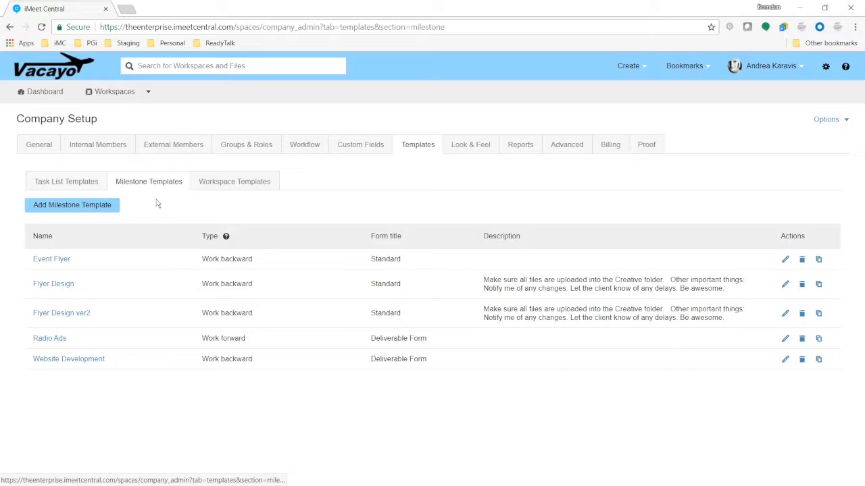
{"action": "left_click", "coordinate": [51, 260]}
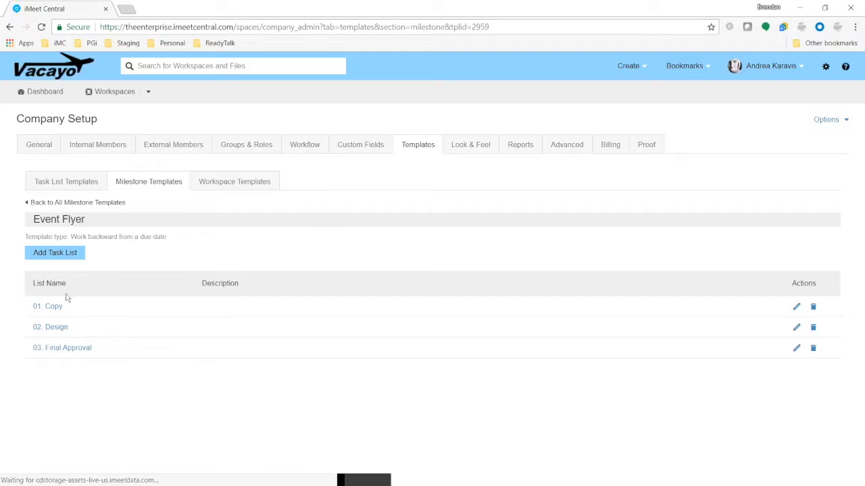
{"action": "left_click", "coordinate": [55, 329]}
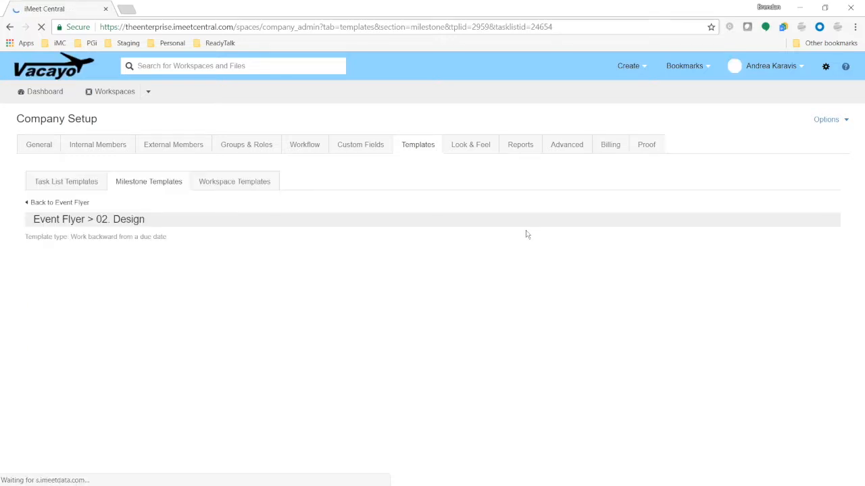
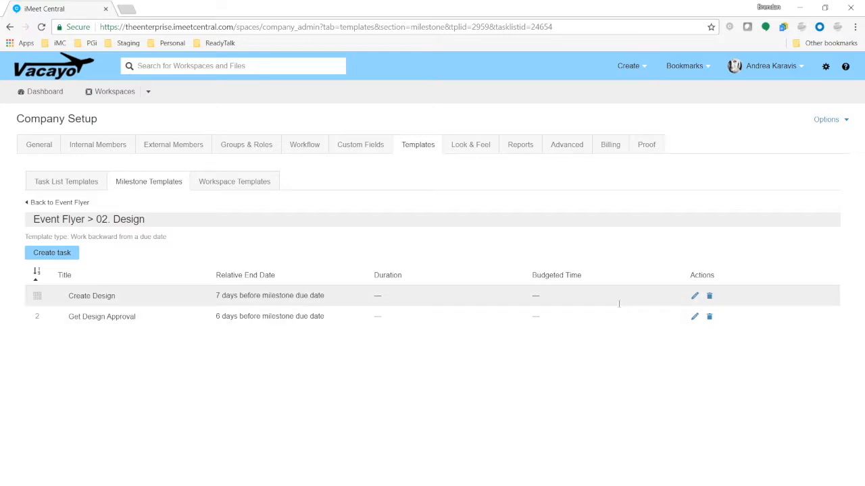
Keep the Create Design task 7 days before the milestone due date and return to Milestone Templates.
{"action": "left_click", "coordinate": [694, 296]}
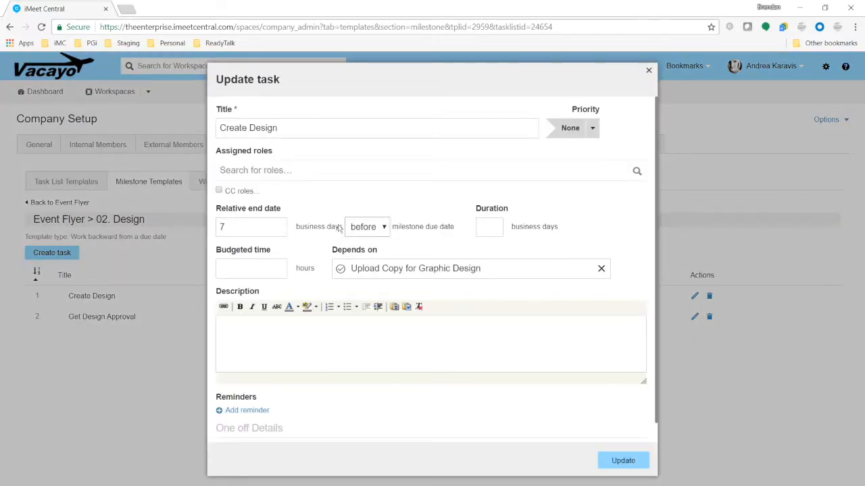
{"action": "left_click", "coordinate": [365, 227]}
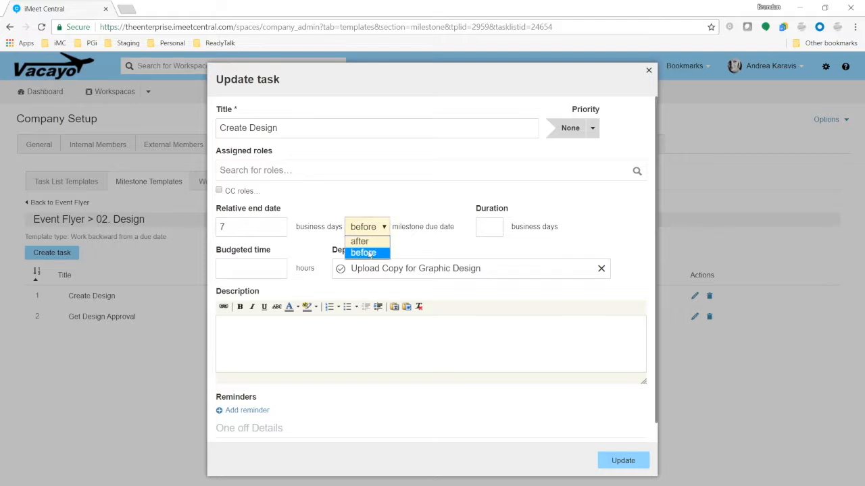
{"action": "left_click", "coordinate": [362, 252]}
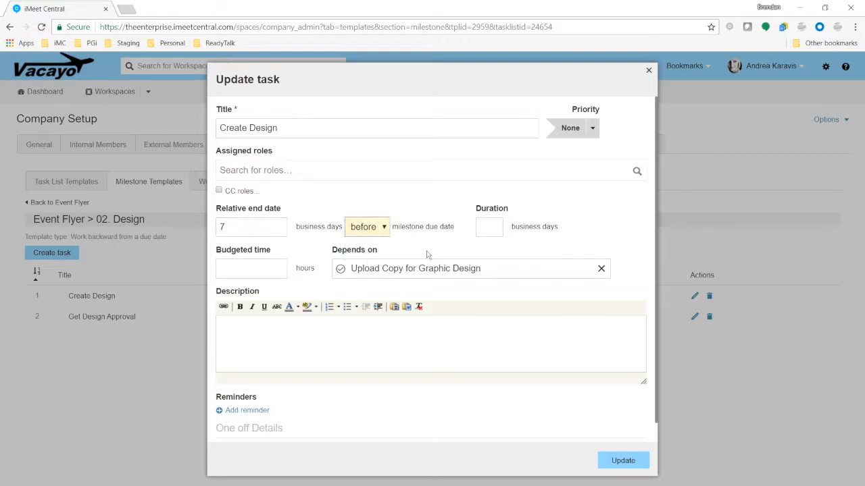
{"action": "left_click", "coordinate": [623, 462]}
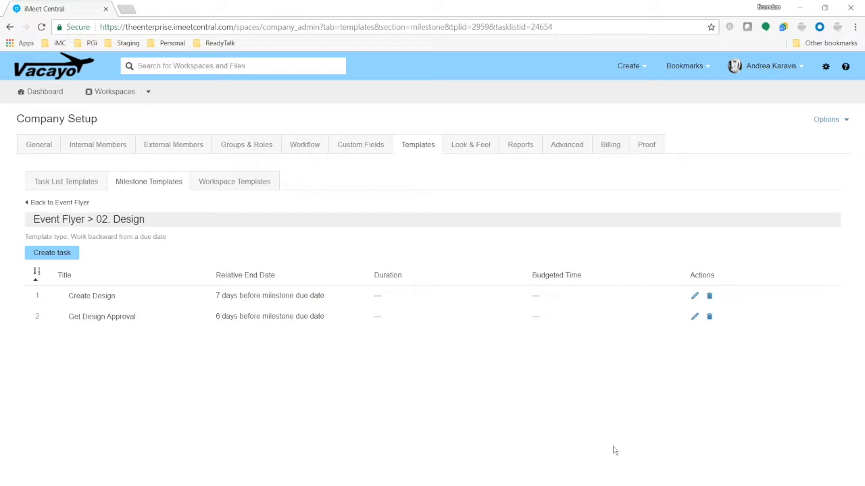
{"action": "left_click", "coordinate": [173, 183]}
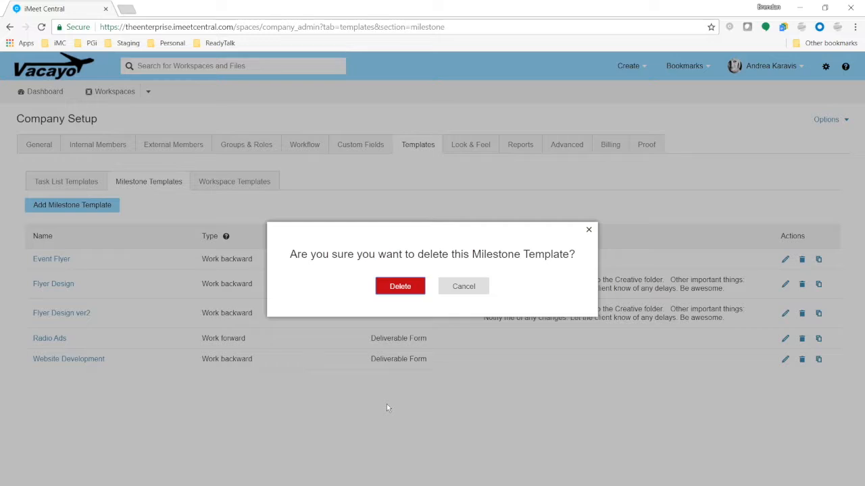
Confirm deletion of the Flyer Design milestone template and go to the Look & Feel settings.
{"action": "key", "text": "Return"}
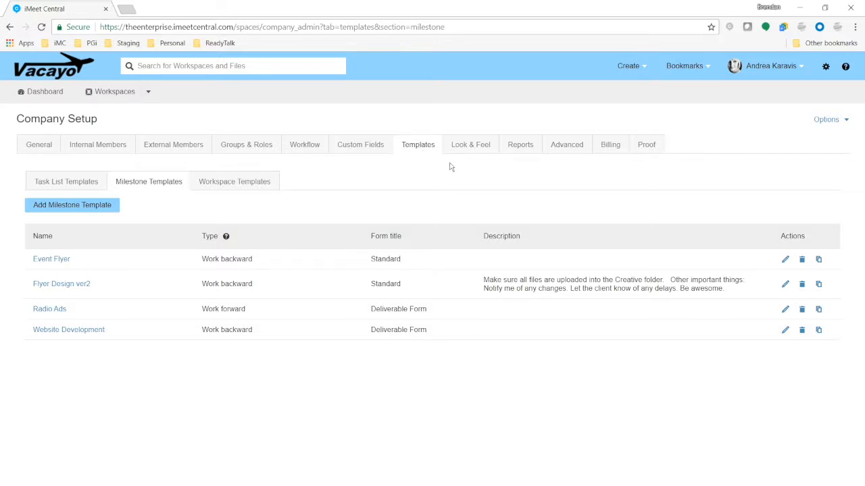
{"action": "left_click", "coordinate": [471, 146]}
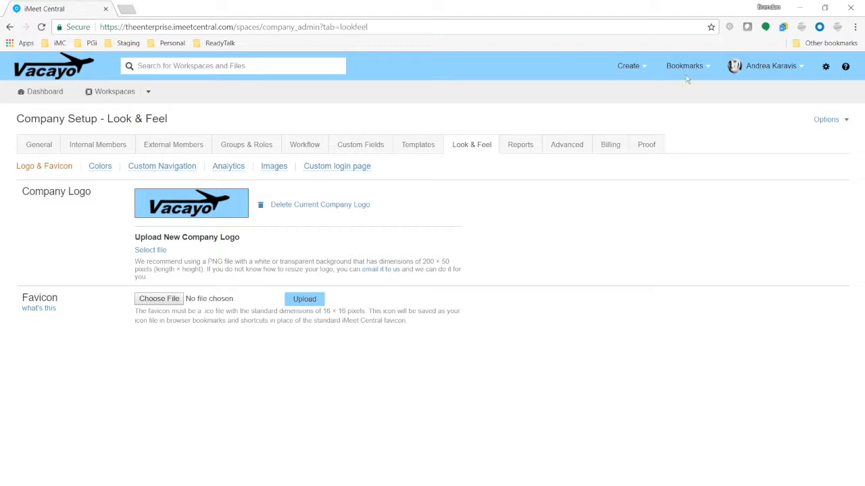
Preview the four Bookmarks header links, then open Custom Navigation under Look & Feel.
{"action": "left_click", "coordinate": [708, 66]}
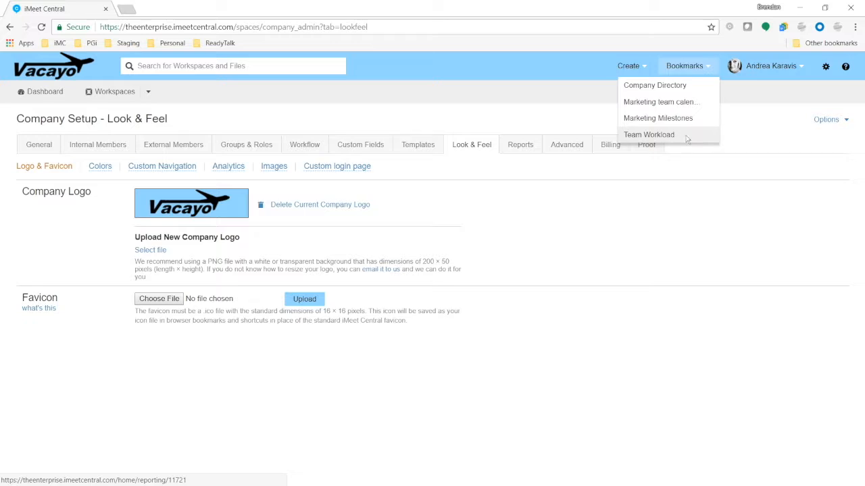
{"action": "left_click", "coordinate": [560, 231]}
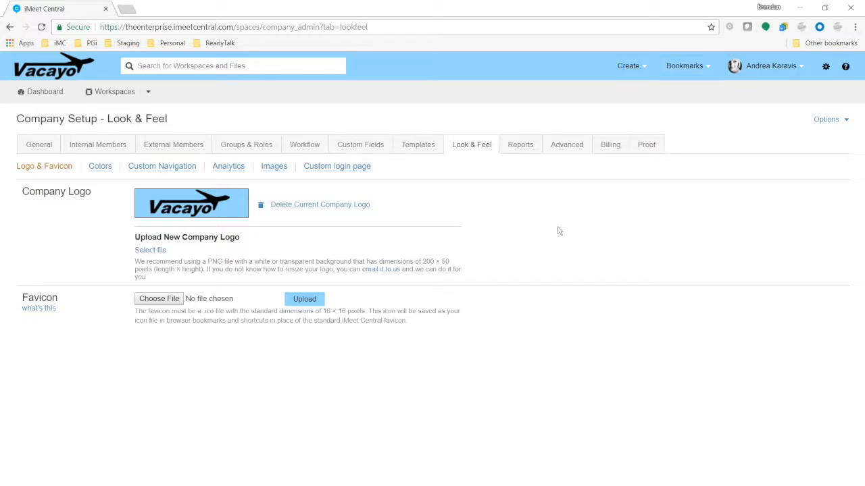
{"action": "left_click", "coordinate": [171, 170]}
Review the custom menu explanation and preview the Bookmarks menu links.
{"action": "scroll", "coordinate": [490, 312], "scroll_direction": "down", "scroll_amount": 1}
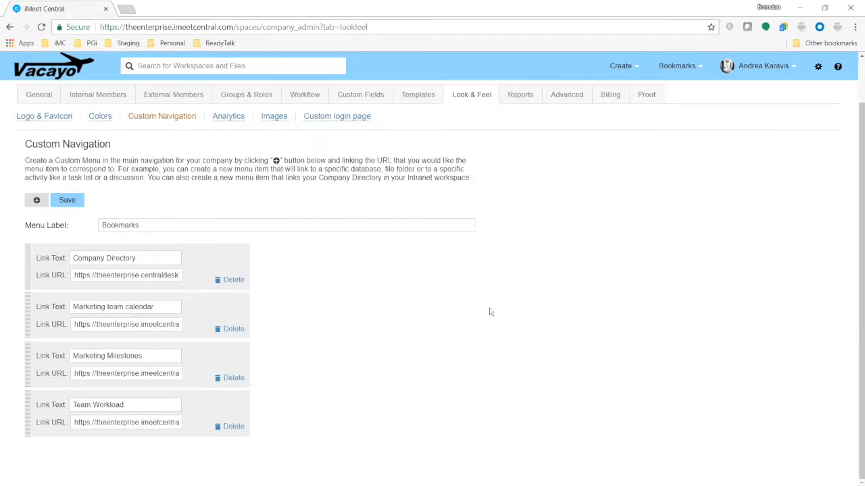
{"action": "left_click_drag", "start_coordinate": [419, 171], "coordinate": [65, 160]}
{"action": "left_click", "coordinate": [479, 254]}
{"action": "left_click", "coordinate": [669, 66]}
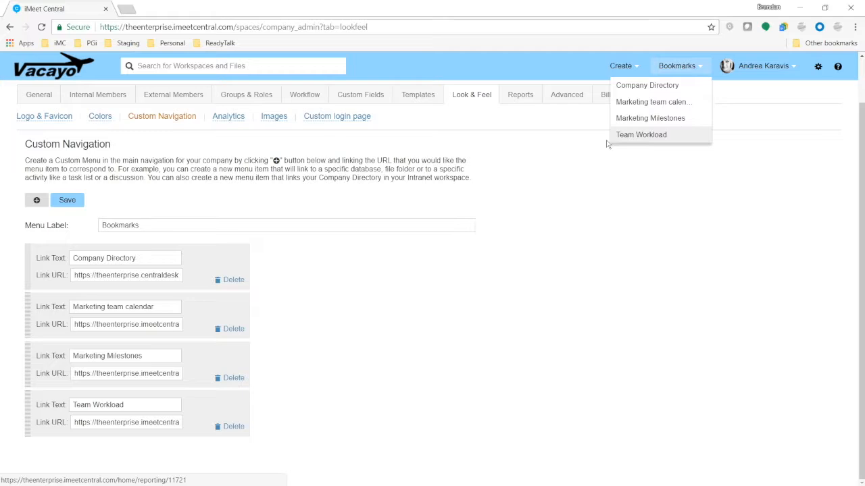
Rename the header menu label from Bookmarks to Reports, save, and reload the page.
{"action": "left_click_drag", "start_coordinate": [174, 225], "coordinate": [80, 220]}
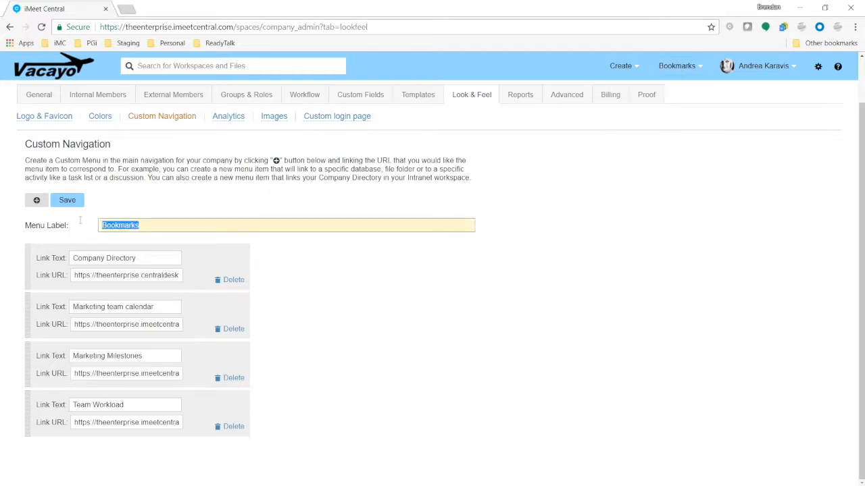
{"action": "type", "text": "FRepo"}
{"action": "key", "text": "BackSpace"}
{"action": "key", "text": "BackSpace"}
{"action": "key", "text": "BackSpace"}
{"action": "key", "text": "BackSpace"}
{"action": "key", "text": "BackSpace"}
{"action": "type", "text": "Reports"}
{"action": "left_click", "coordinate": [66, 200]}
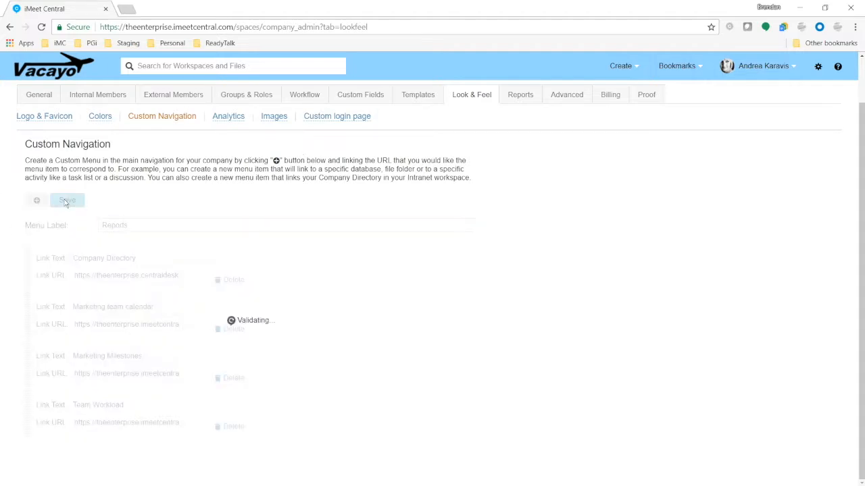
{"action": "left_click", "coordinate": [41, 27]}
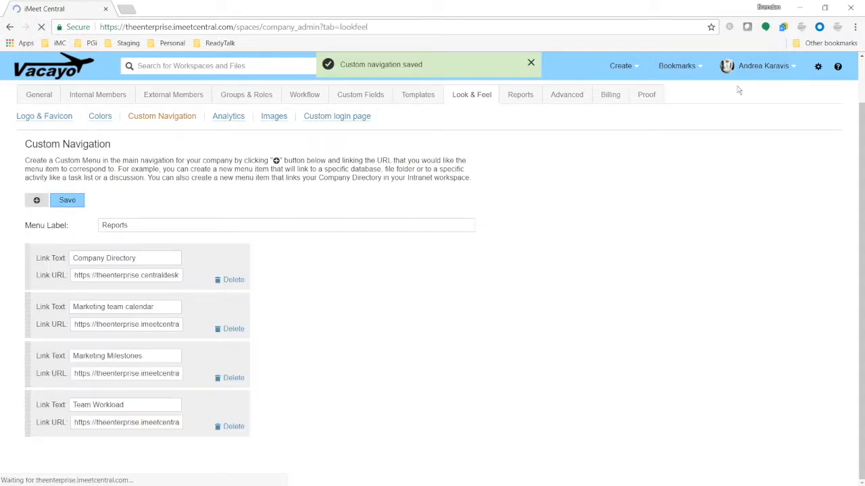
Check the renamed Reports header menu, then go to Company Setup's Reports tab.
{"action": "left_click", "coordinate": [706, 67]}
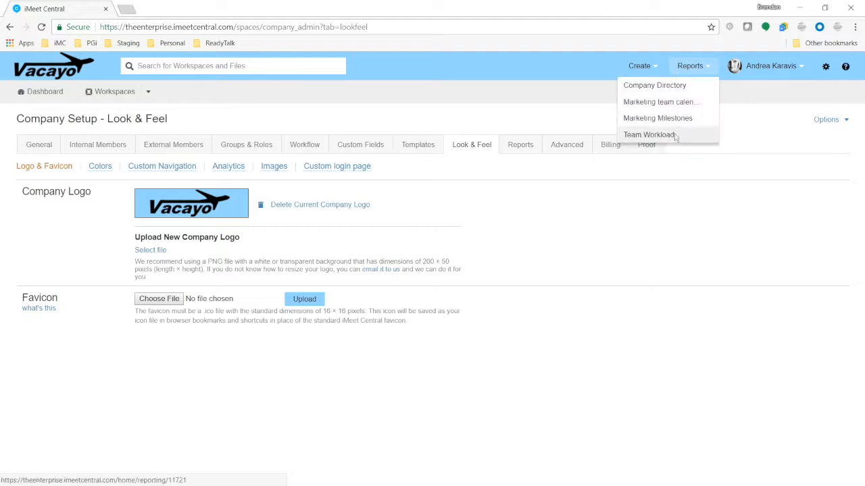
{"action": "left_click", "coordinate": [709, 68]}
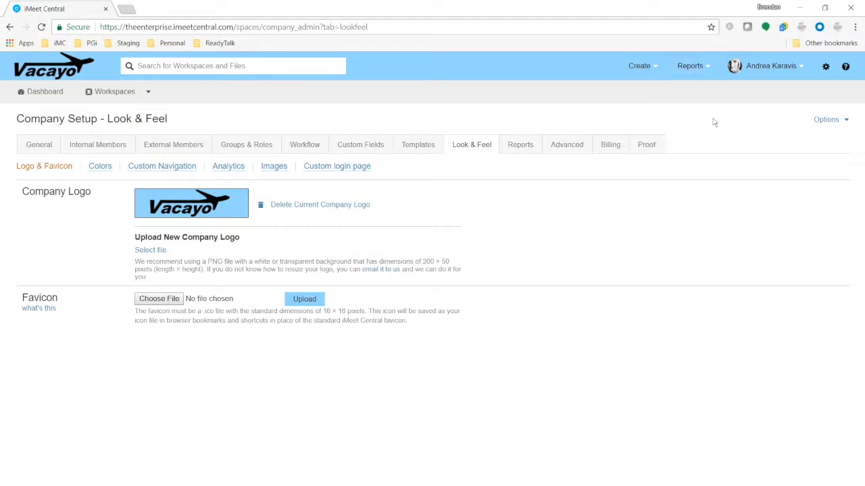
{"action": "left_click", "coordinate": [517, 144]}
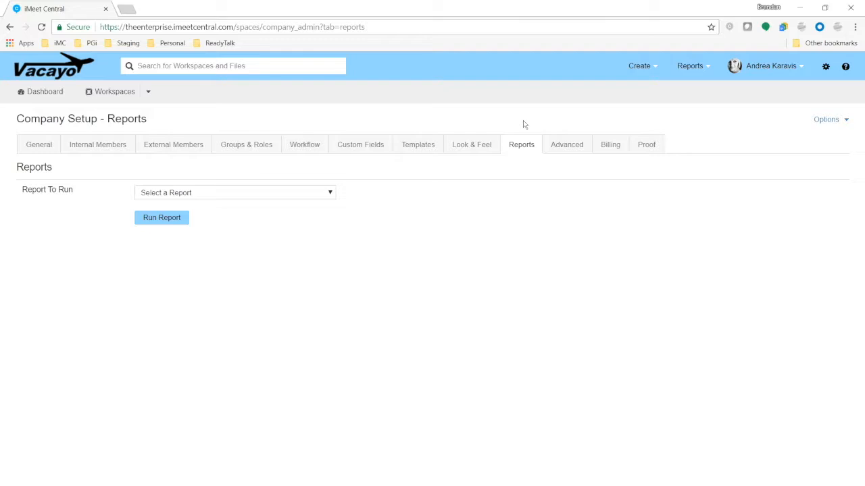
Run the Workspace Audit Log report for the Last 7 Days and scan its entries.
{"action": "left_click", "coordinate": [331, 195]}
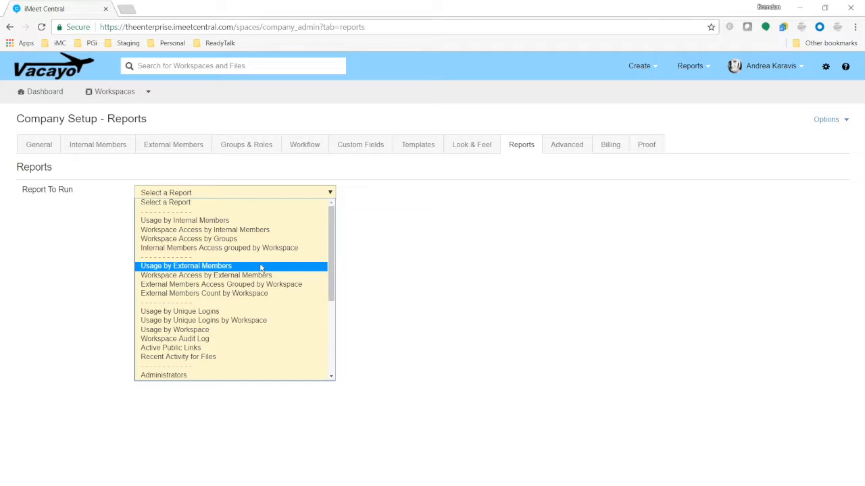
{"action": "left_click", "coordinate": [218, 339]}
{"action": "left_click", "coordinate": [201, 219]}
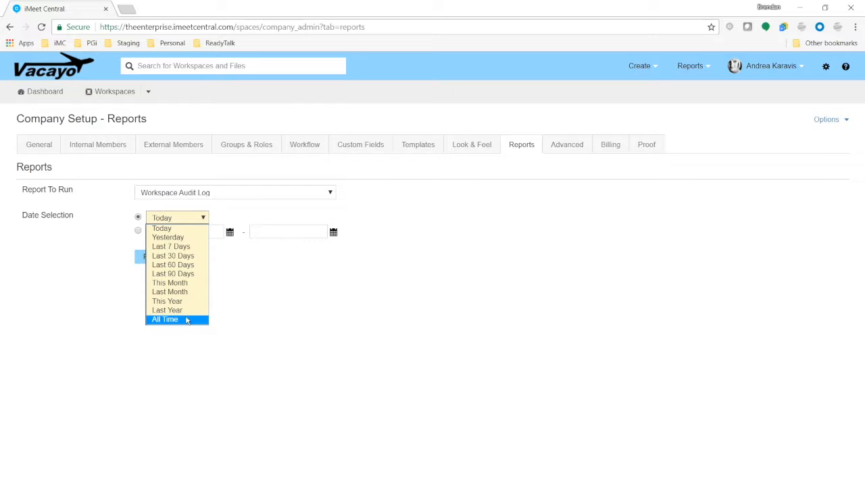
{"action": "left_click", "coordinate": [171, 246]}
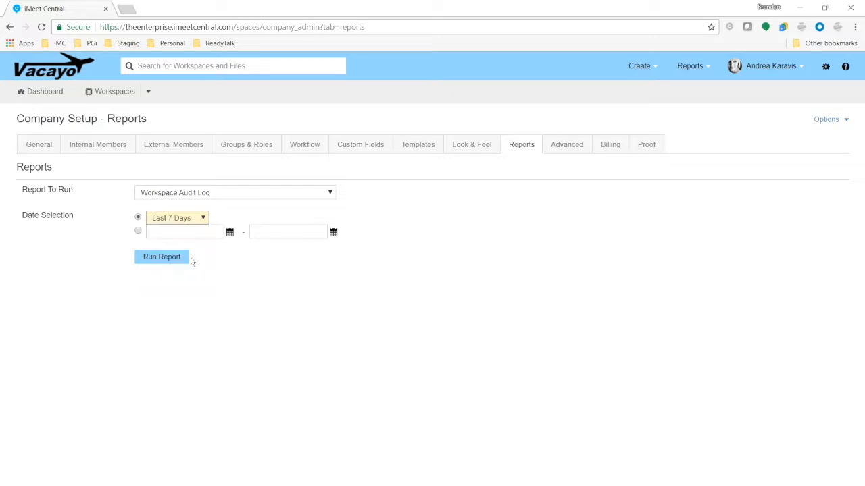
{"action": "left_click", "coordinate": [178, 258]}
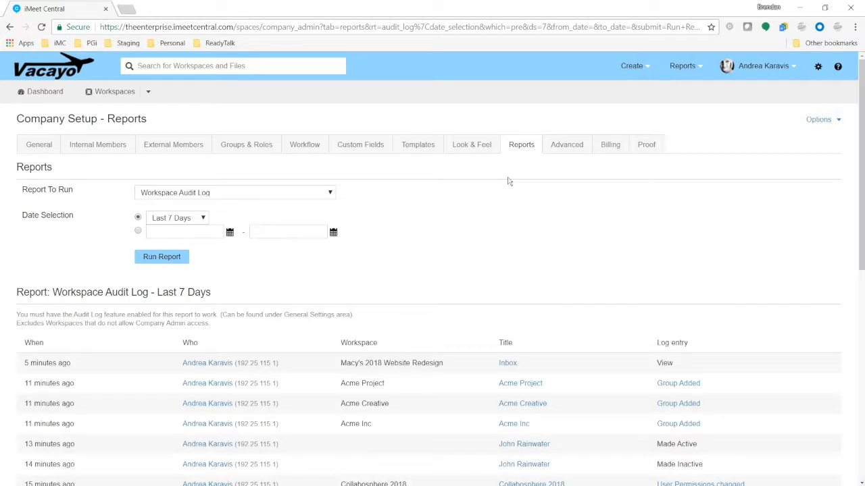
{"action": "scroll", "coordinate": [439, 348], "scroll_direction": "down", "scroll_amount": 6}
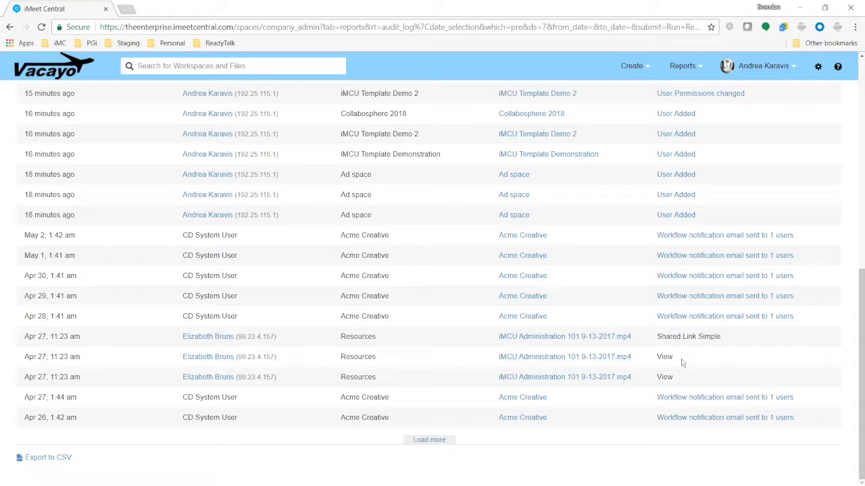
{"action": "left_click_drag", "start_coordinate": [676, 358], "coordinate": [589, 353]}
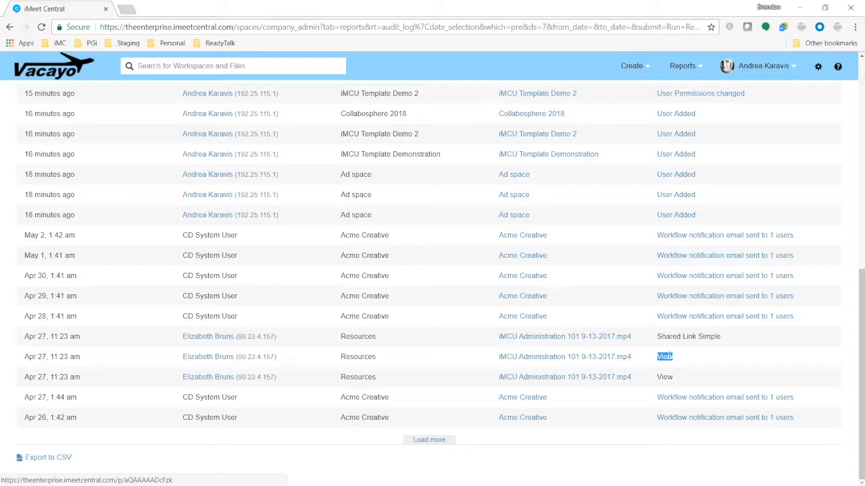
{"action": "scroll", "coordinate": [581, 358], "scroll_direction": "up", "scroll_amount": 6}
{"action": "scroll", "coordinate": [576, 365], "scroll_direction": "up", "scroll_amount": 1}
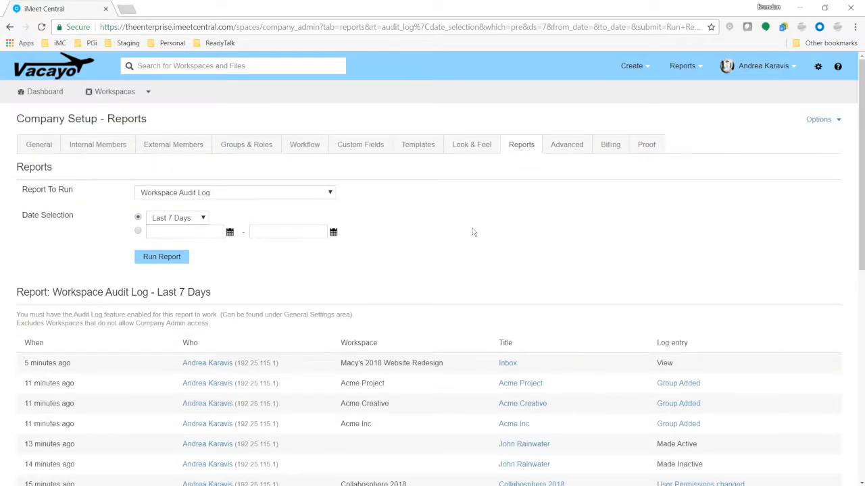
Run the Usage by Workspace report for the Last 30 Days.
{"action": "left_click", "coordinate": [297, 192]}
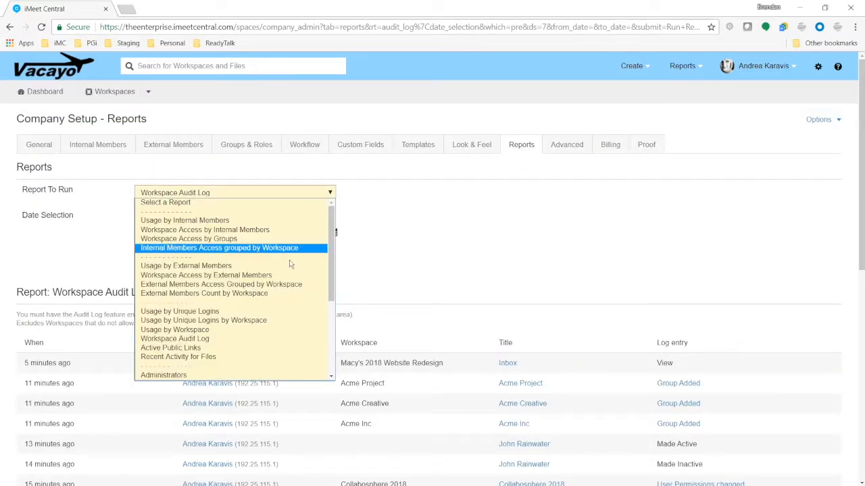
{"action": "scroll", "coordinate": [290, 264], "scroll_direction": "down", "scroll_amount": 3}
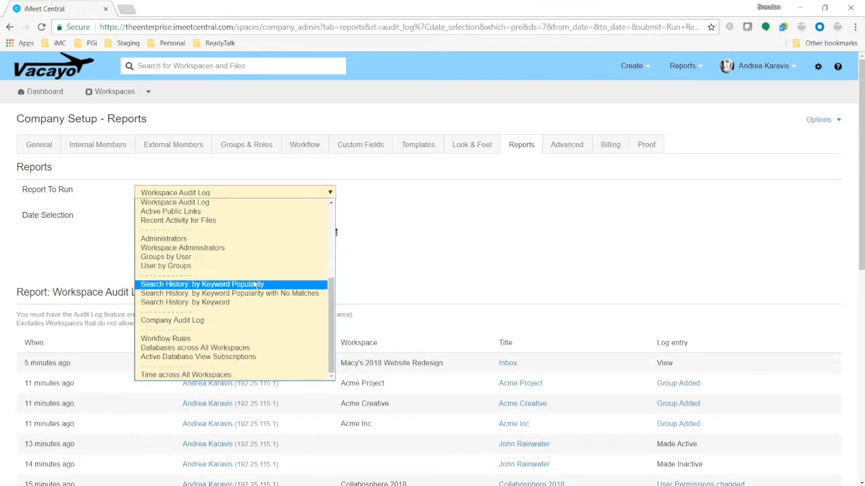
{"action": "scroll", "coordinate": [255, 284], "scroll_direction": "up", "scroll_amount": 3}
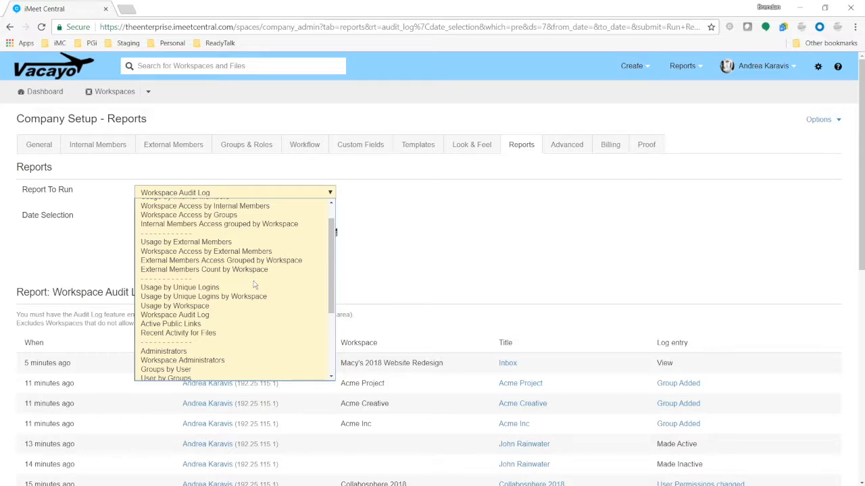
{"action": "left_click", "coordinate": [217, 309]}
{"action": "left_click", "coordinate": [200, 218]}
{"action": "left_click", "coordinate": [189, 264]}
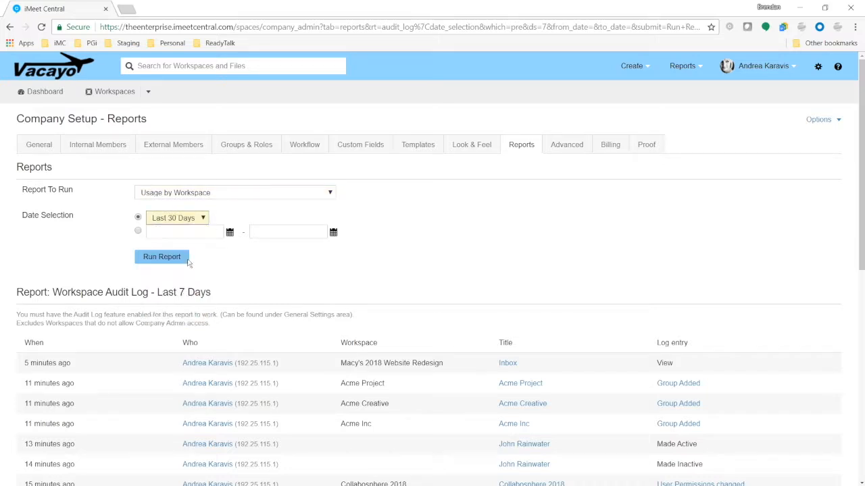
{"action": "left_click", "coordinate": [179, 261]}
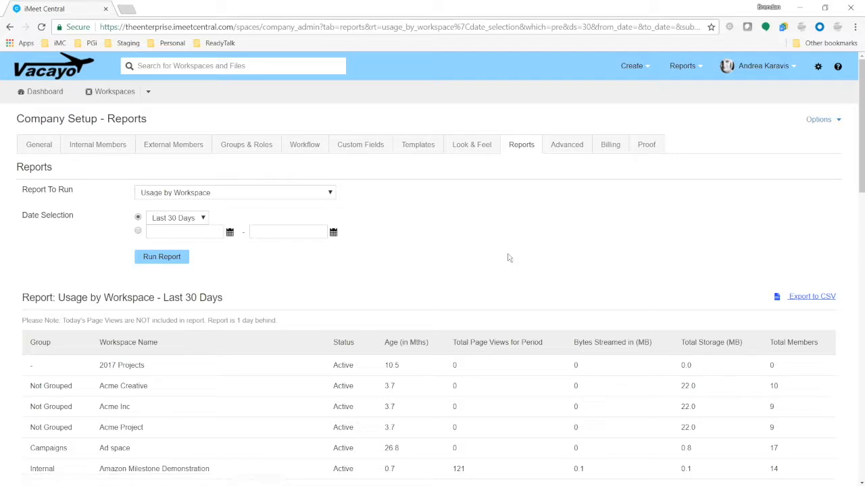
Review the usage table, comparing Brand Assets' 154.5 storage and page views with Acme Creative.
{"action": "scroll", "coordinate": [549, 235], "scroll_direction": "down", "scroll_amount": 15}
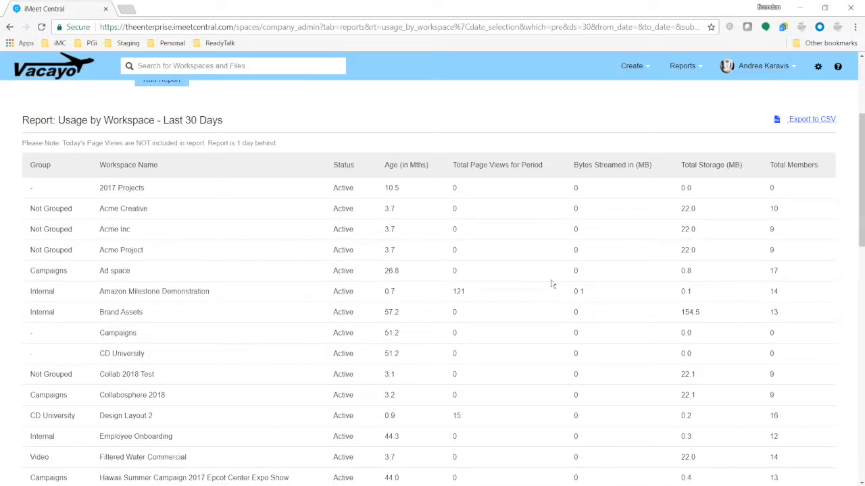
{"action": "scroll", "coordinate": [542, 282], "scroll_direction": "up", "scroll_amount": 15}
{"action": "scroll", "coordinate": [551, 276], "scroll_direction": "down", "scroll_amount": 3}
{"action": "scroll", "coordinate": [551, 251], "scroll_direction": "up", "scroll_amount": 3}
{"action": "scroll", "coordinate": [531, 227], "scroll_direction": "up", "scroll_amount": 3}
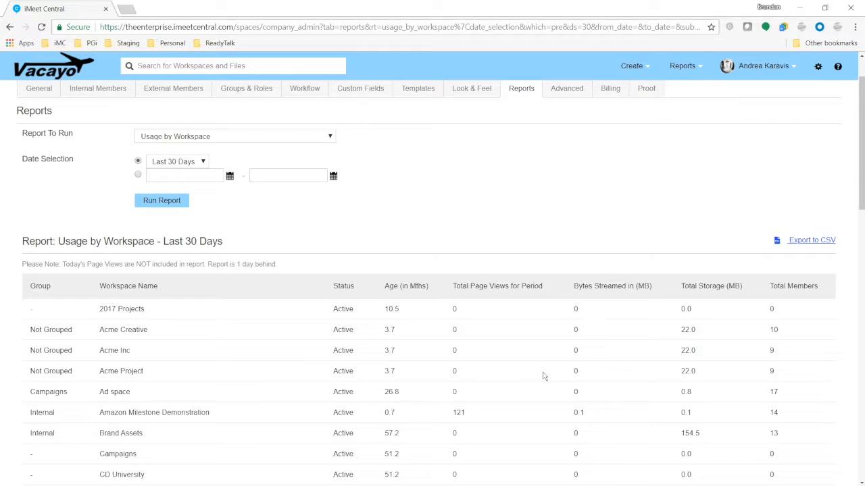
{"action": "scroll", "coordinate": [212, 189], "scroll_direction": "down", "scroll_amount": 3}
{"action": "scroll", "coordinate": [185, 317], "scroll_direction": "down", "scroll_amount": 3}
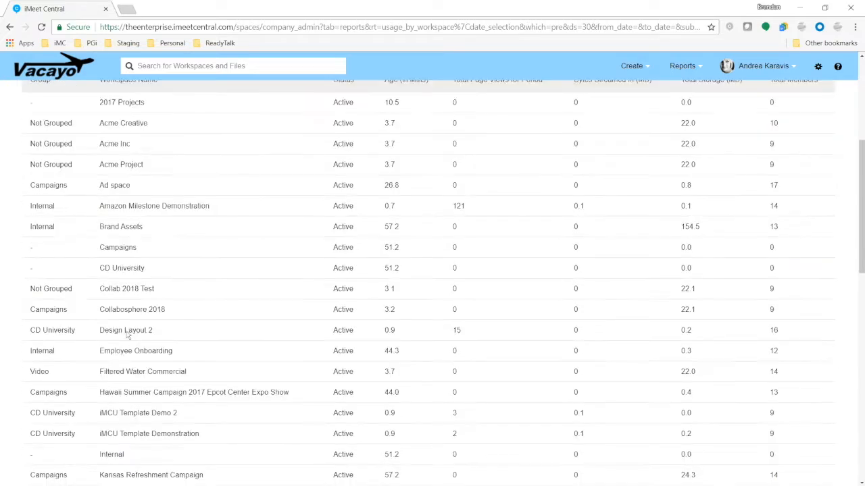
{"action": "scroll", "coordinate": [175, 399], "scroll_direction": "up", "scroll_amount": 3}
{"action": "left_click_drag", "start_coordinate": [32, 218], "coordinate": [78, 217]}
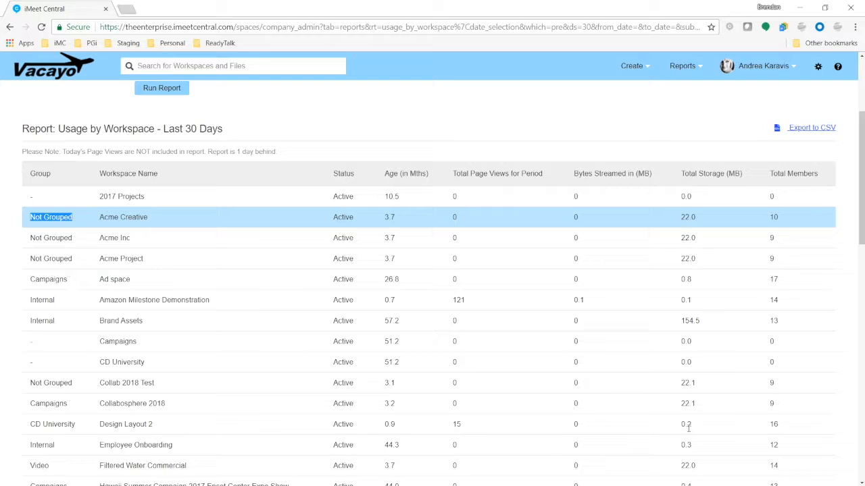
{"action": "left_click", "coordinate": [690, 324]}
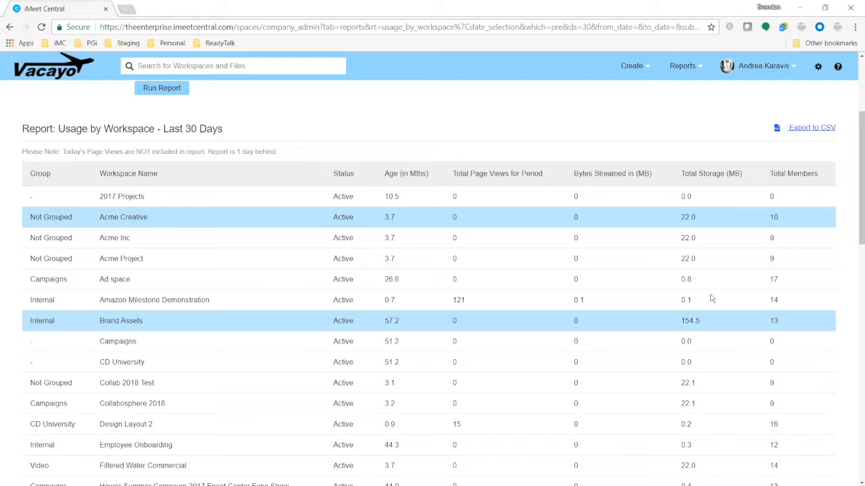
{"action": "left_click_drag", "start_coordinate": [681, 319], "coordinate": [701, 323]}
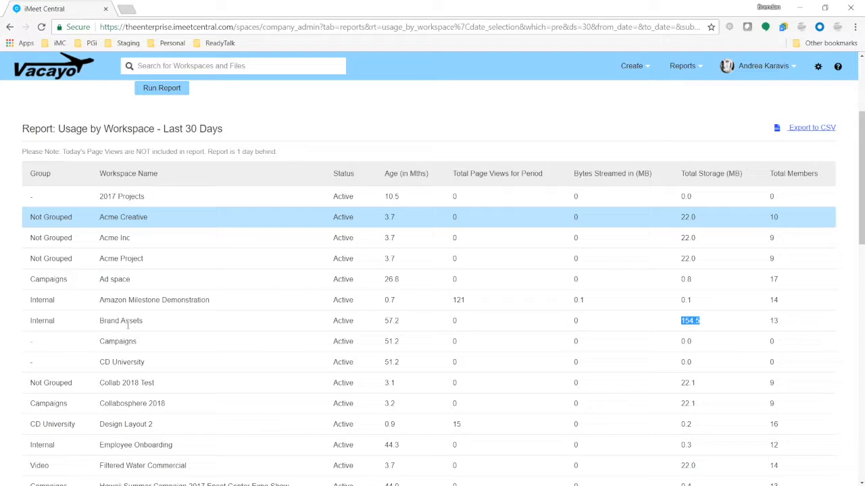
{"action": "left_click_drag", "start_coordinate": [459, 323], "coordinate": [450, 323]}
{"action": "scroll", "coordinate": [427, 381], "scroll_direction": "up", "scroll_amount": 3}
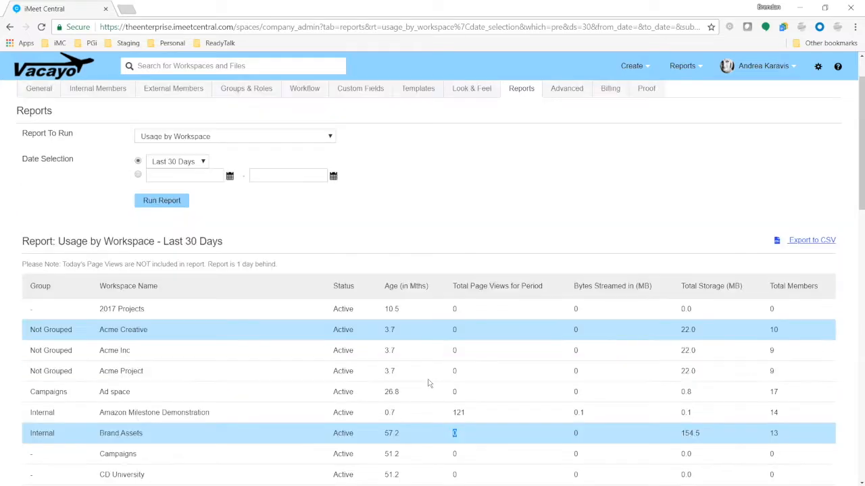
{"action": "scroll", "coordinate": [431, 384], "scroll_direction": "down", "scroll_amount": 3}
{"action": "left_click", "coordinate": [465, 325]}
{"action": "left_click", "coordinate": [484, 220]}
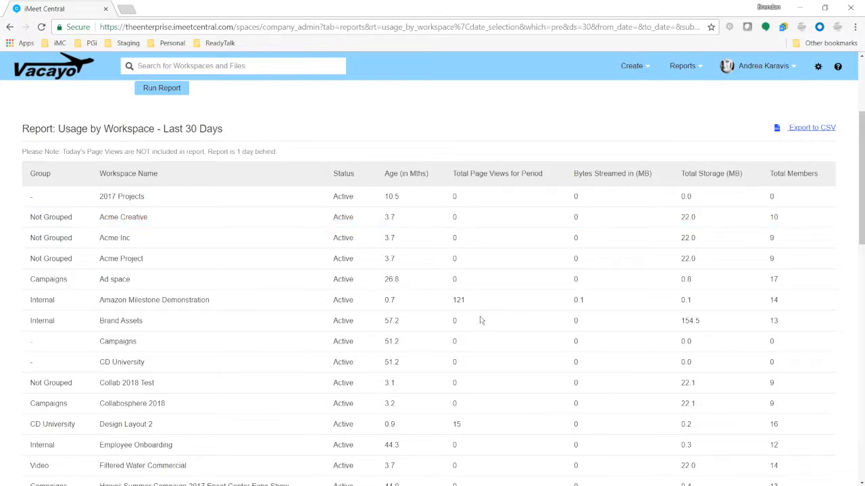
{"action": "scroll", "coordinate": [473, 357], "scroll_direction": "up", "scroll_amount": 3}
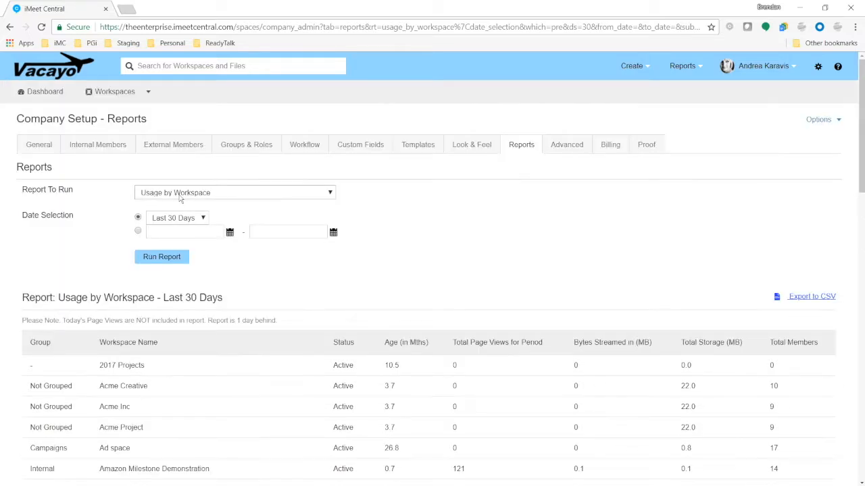
Review the Advanced tab's minimum password length and complexity settings.
{"action": "left_click", "coordinate": [567, 144]}
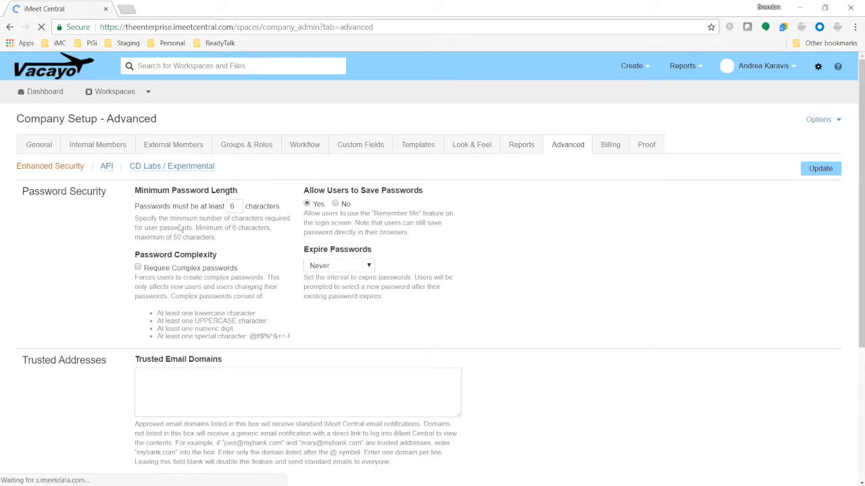
{"action": "left_click_drag", "start_coordinate": [134, 191], "coordinate": [233, 207]}
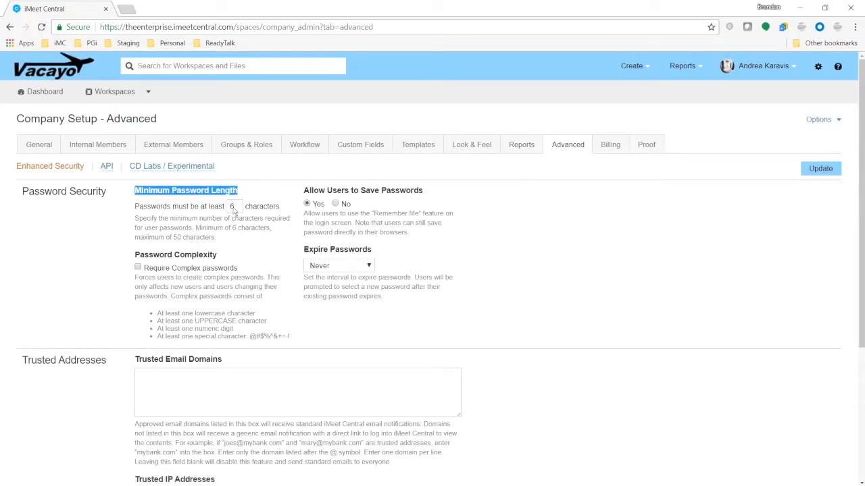
{"action": "left_click_drag", "start_coordinate": [135, 254], "coordinate": [225, 259]}
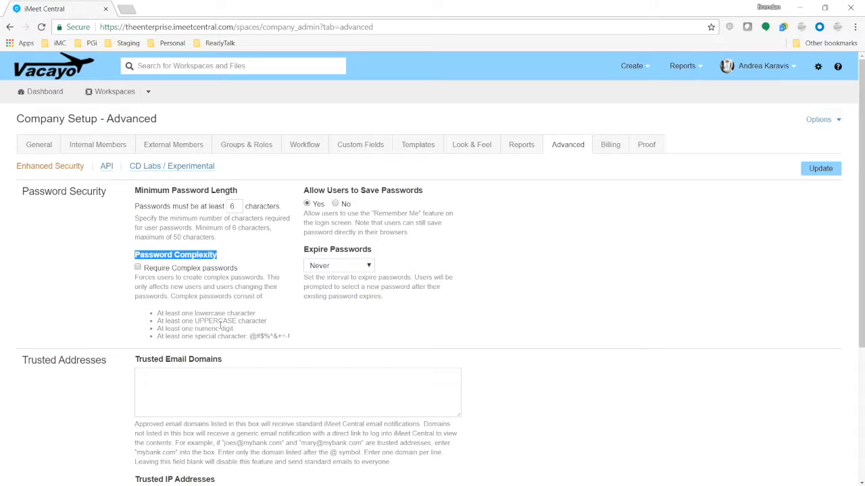
{"action": "left_click", "coordinate": [217, 294]}
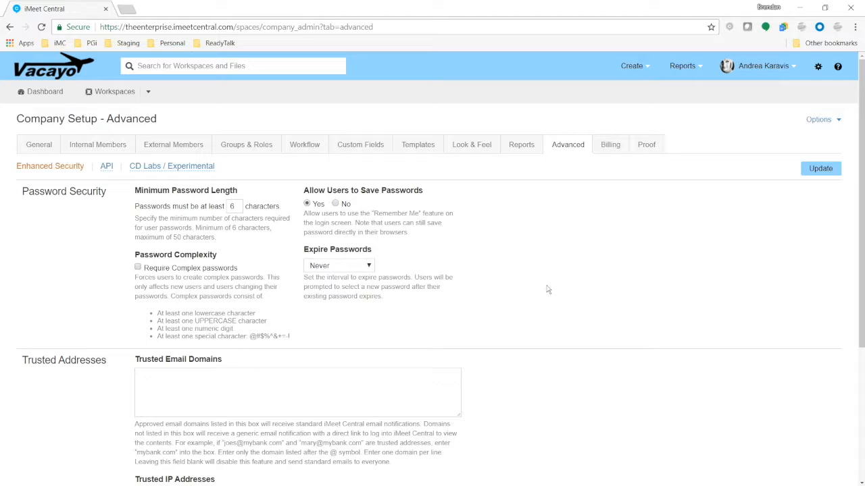
{"action": "scroll", "coordinate": [539, 286], "scroll_direction": "down", "scroll_amount": 2}
{"action": "scroll", "coordinate": [540, 286], "scroll_direction": "up", "scroll_amount": 2}
Leave Expire Passwords at Never and view the Billing edition pricing.
{"action": "left_click", "coordinate": [338, 266]}
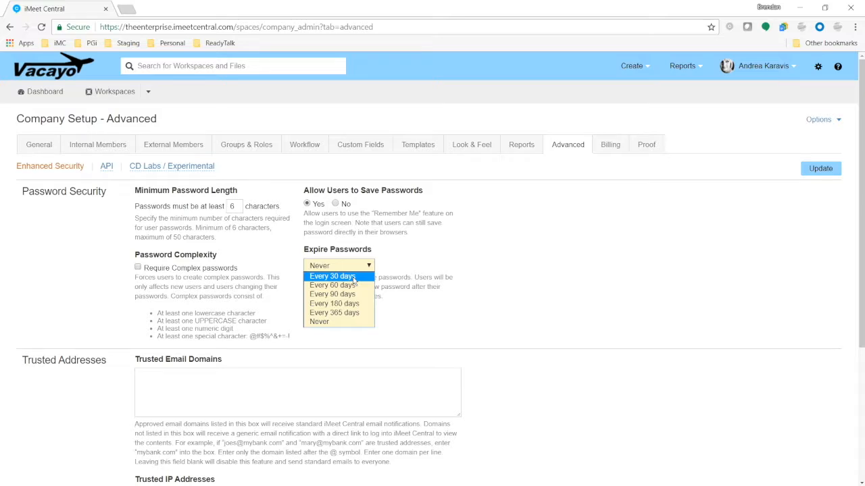
{"action": "left_click", "coordinate": [347, 322]}
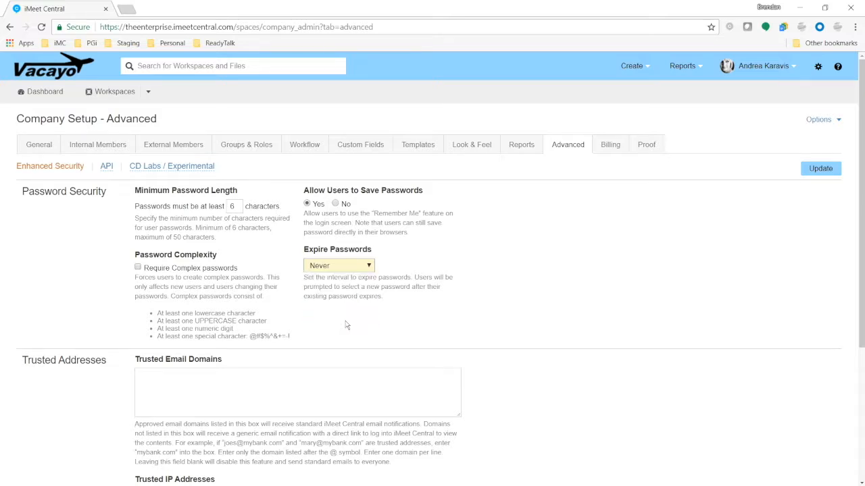
{"action": "left_click", "coordinate": [338, 268]}
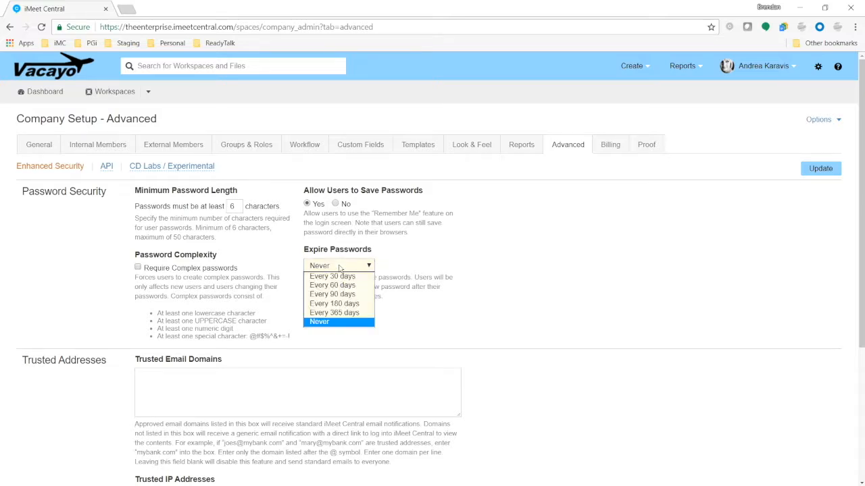
{"action": "left_click", "coordinate": [342, 323]}
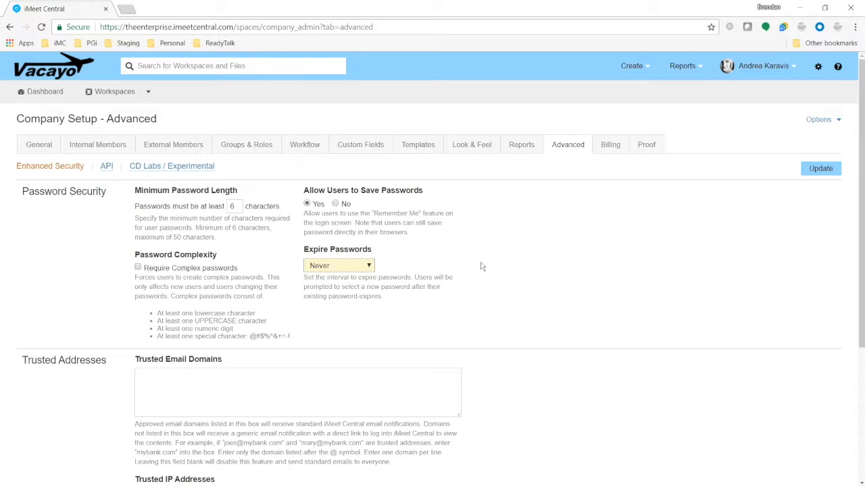
{"action": "left_click", "coordinate": [612, 146]}
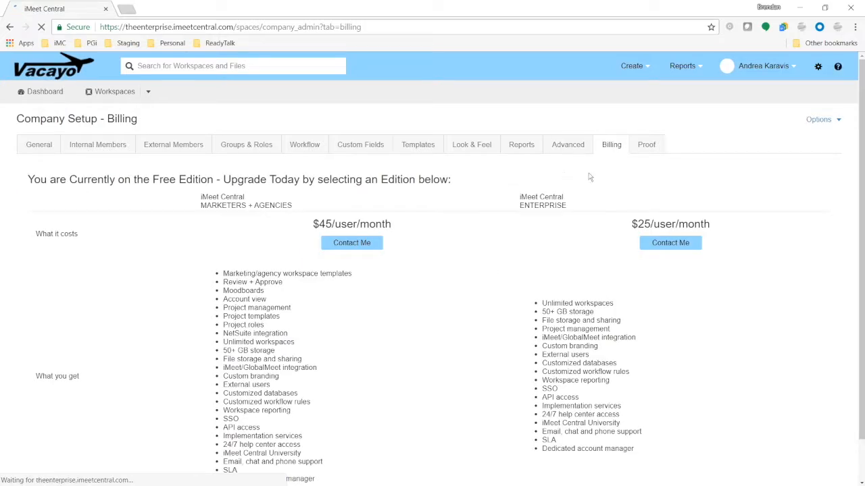
View Proof Users and Proof Groups (Design, Legal, Marketing Team) on the Proof tab, then open the gear menu.
{"action": "left_click", "coordinate": [646, 150]}
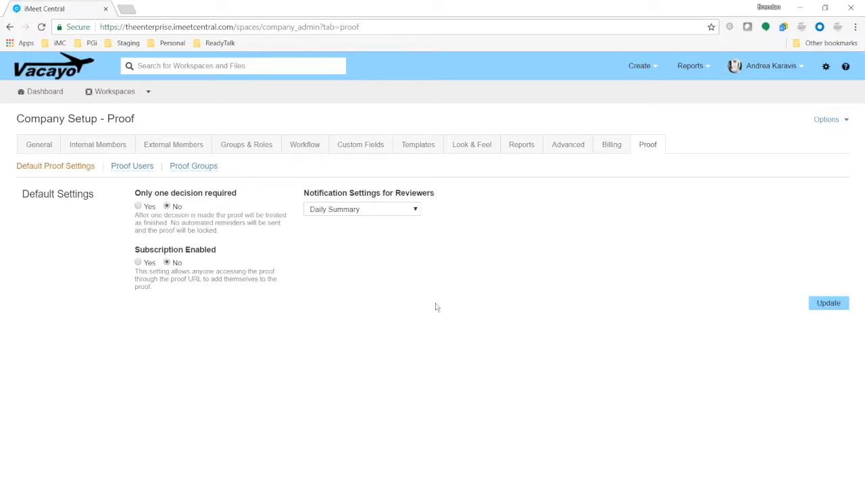
{"action": "left_click", "coordinate": [139, 167]}
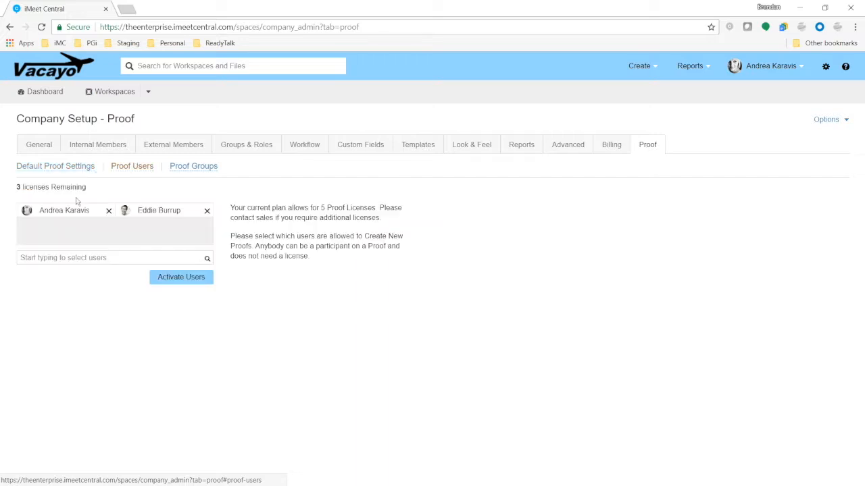
{"action": "left_click", "coordinate": [194, 169]}
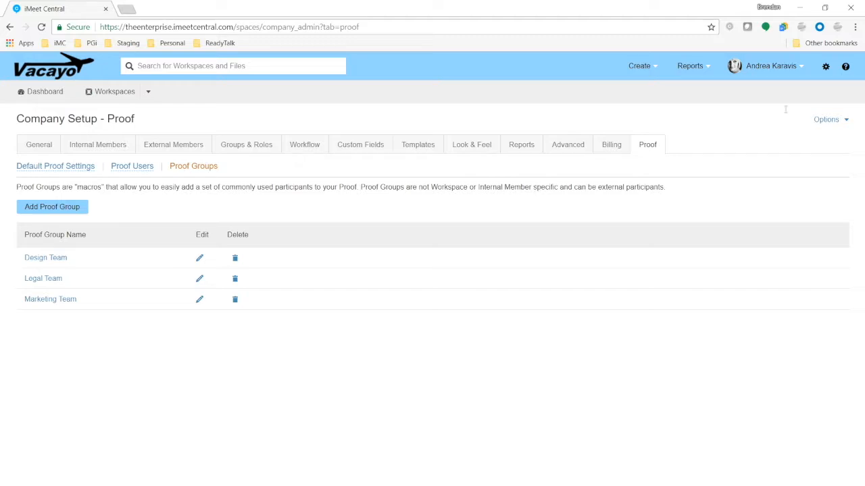
{"action": "left_click", "coordinate": [826, 66]}
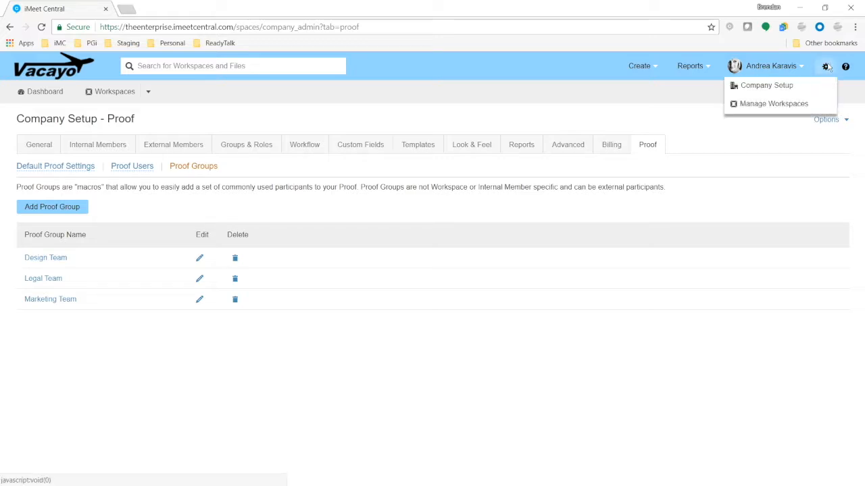
Select the Acme Creative, Acme Inc and Acme Project workspaces for backup and dismiss the backup notice.
{"action": "left_click", "coordinate": [799, 104]}
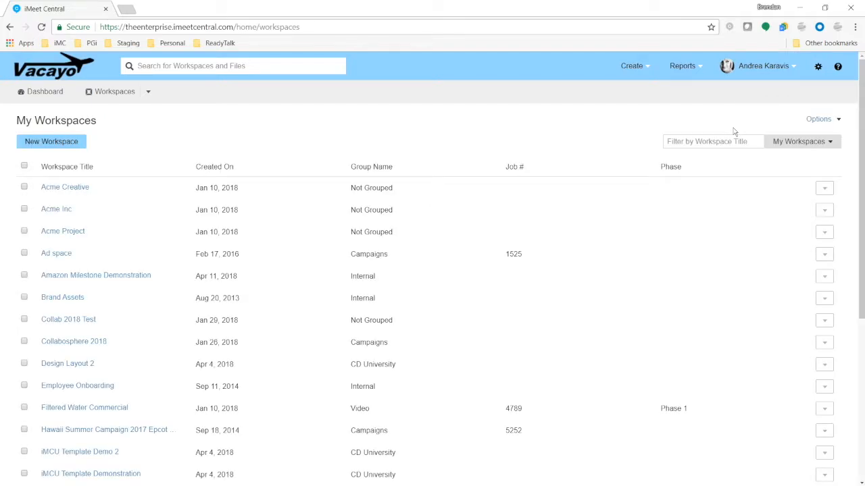
{"action": "left_click", "coordinate": [24, 187]}
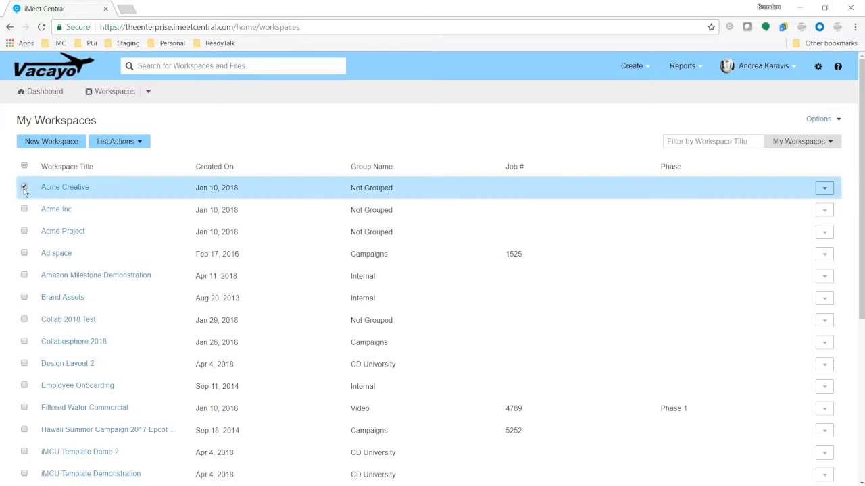
{"action": "left_click", "coordinate": [24, 210]}
{"action": "left_click", "coordinate": [24, 232]}
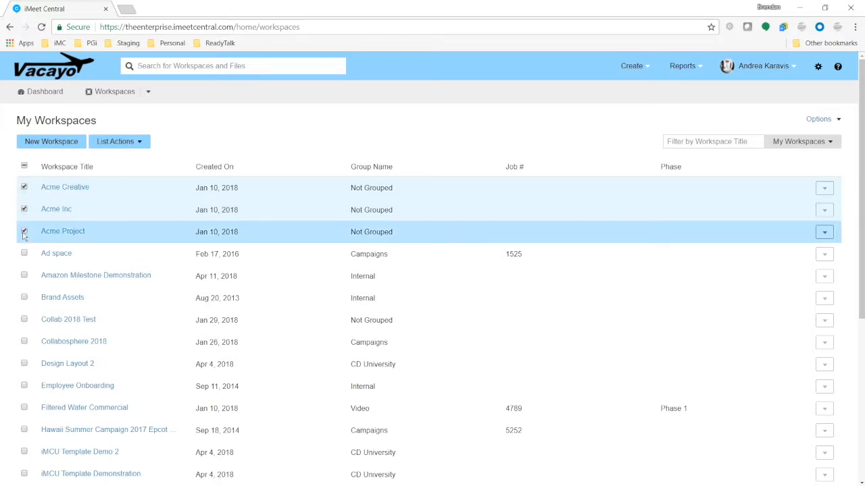
{"action": "left_click", "coordinate": [144, 142]}
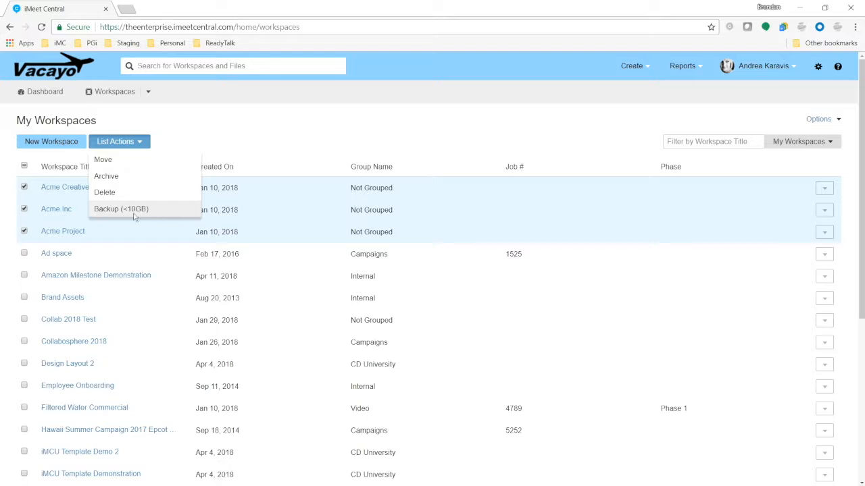
{"action": "left_click", "coordinate": [405, 118]}
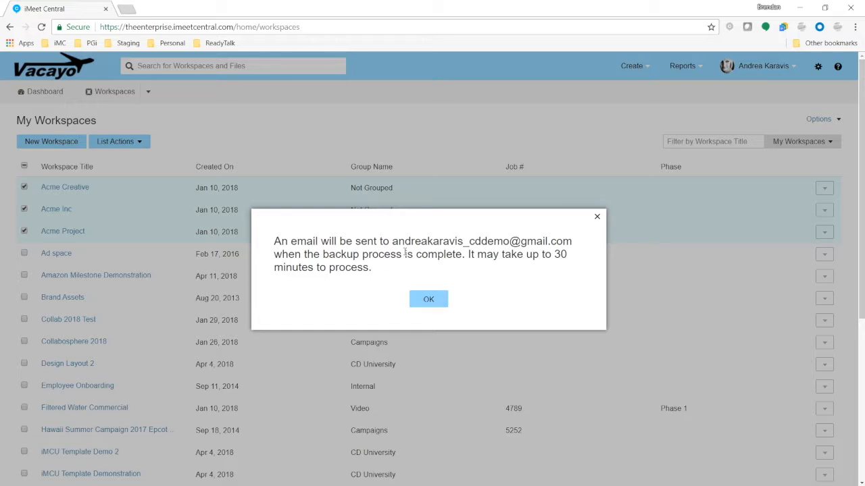
{"action": "left_click", "coordinate": [433, 304]}
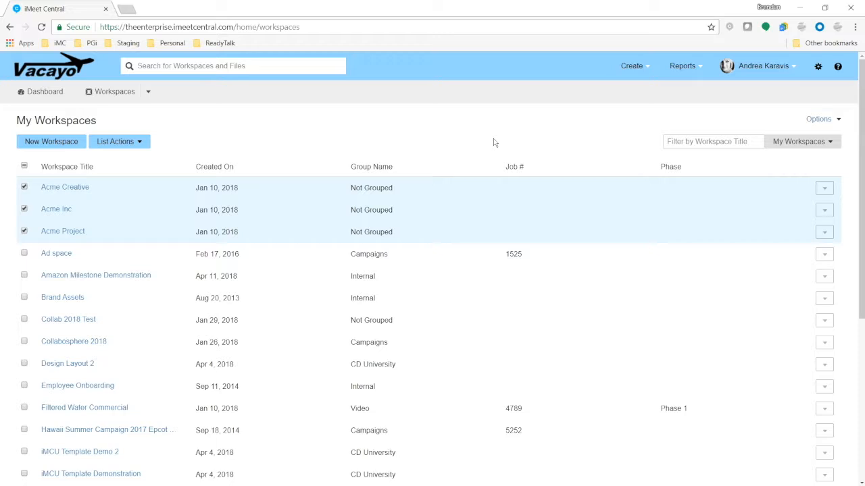
{"action": "left_click", "coordinate": [134, 144]}
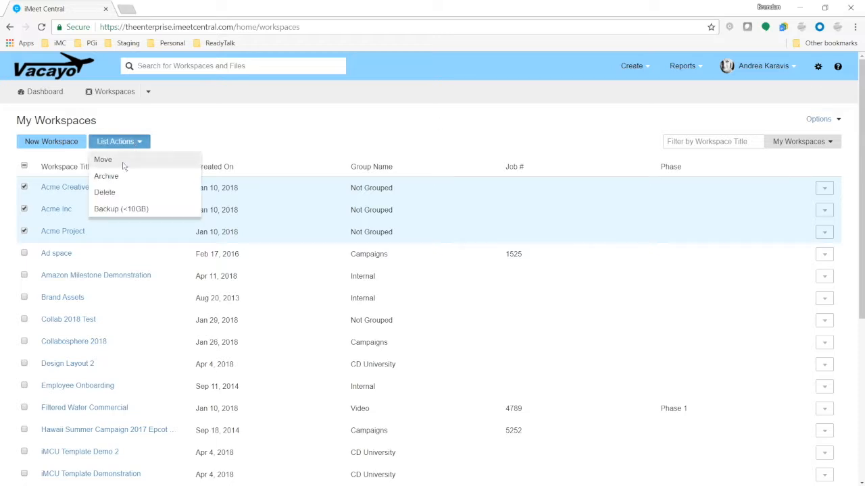
{"action": "left_click", "coordinate": [103, 161]}
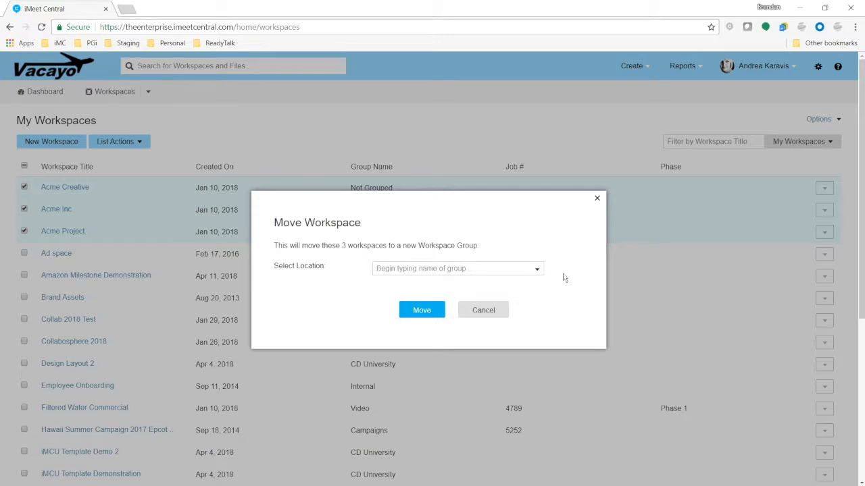
{"action": "left_click", "coordinate": [537, 269]}
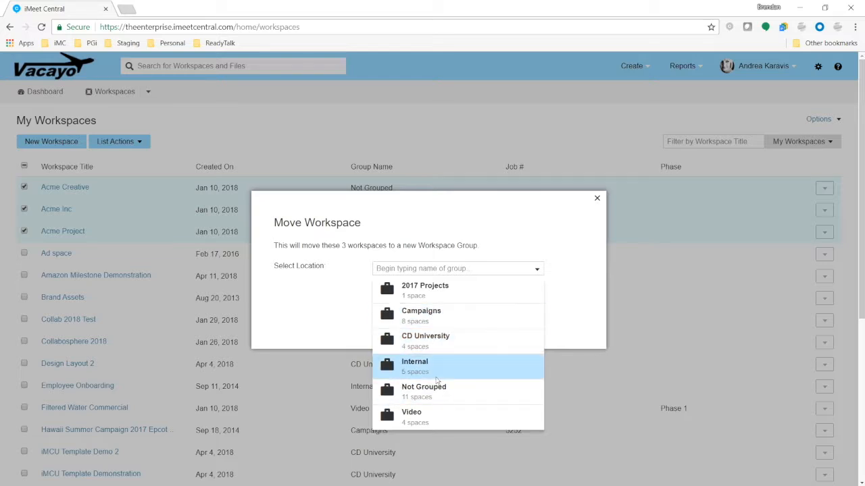
{"action": "left_click", "coordinate": [529, 211]}
{"action": "left_click", "coordinate": [487, 311]}
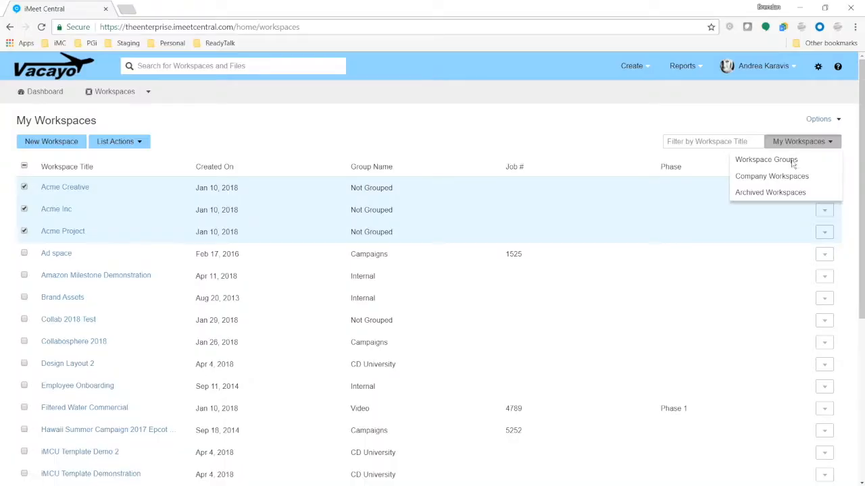
Create an empty workspace group named Marketing Dept in the Workspace Groups list.
{"action": "left_click", "coordinate": [791, 160]}
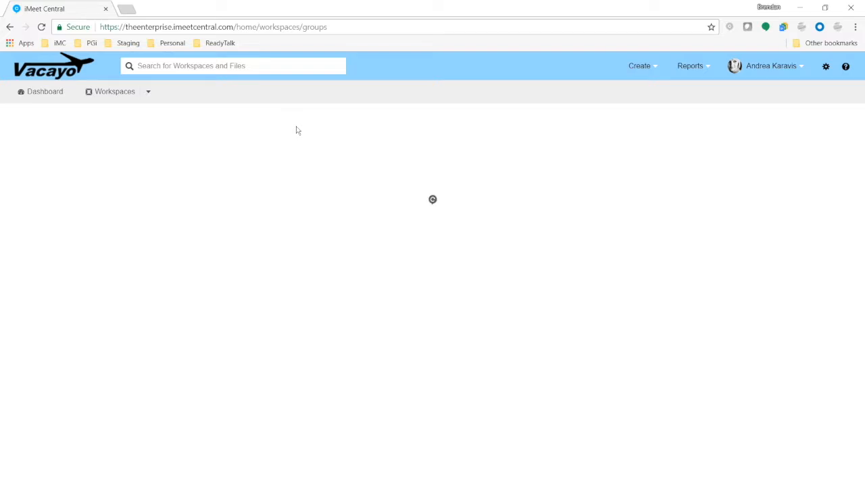
{"action": "left_click", "coordinate": [41, 27]}
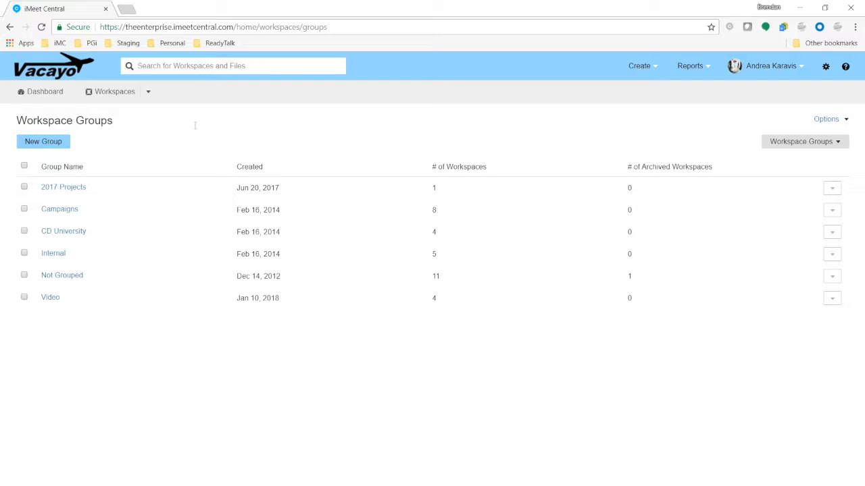
{"action": "left_click", "coordinate": [55, 147]}
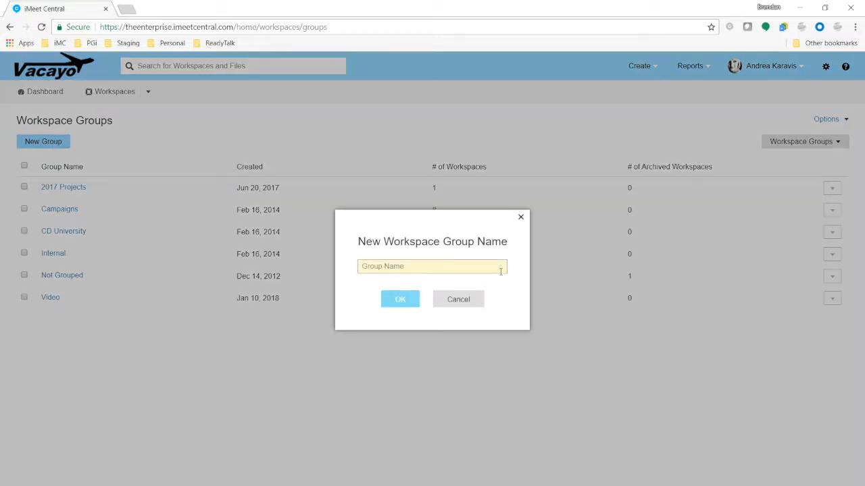
{"action": "type", "text": "Marketing Dept"}
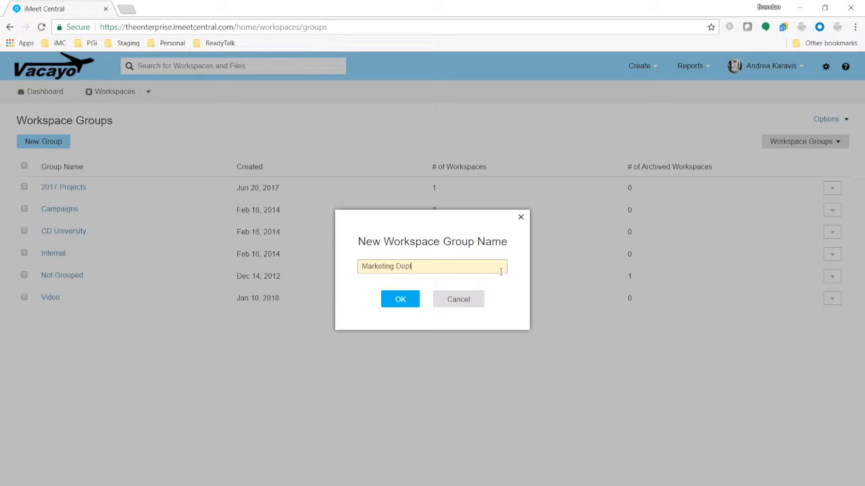
{"action": "left_click", "coordinate": [400, 300]}
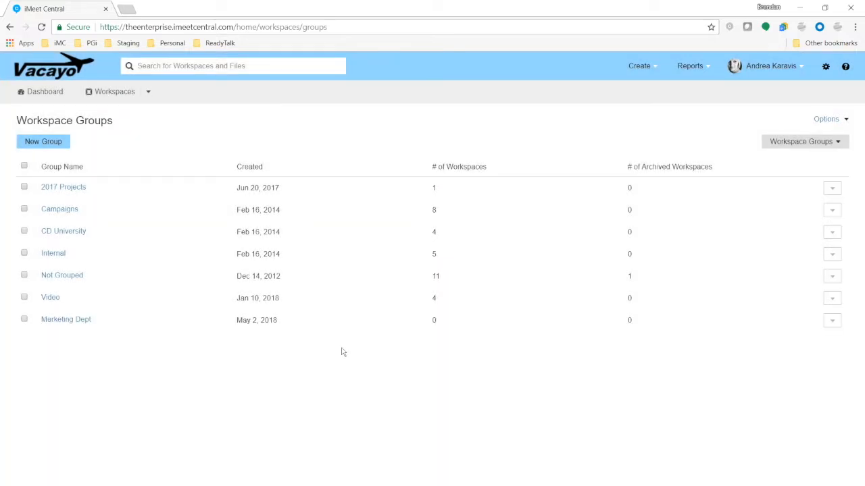
{"action": "left_click", "coordinate": [841, 143]}
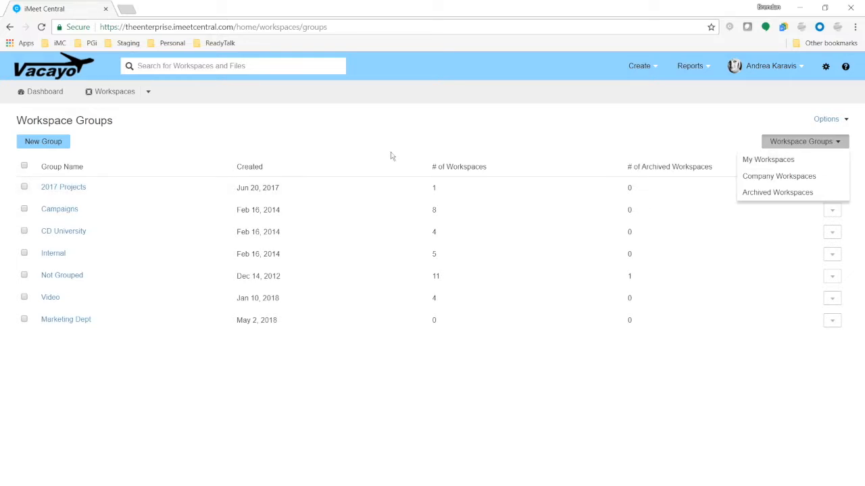
Select Design Layout 2, Collabosphere 2018, Collab 2018 Test and Brand Assets and move them to Marketing Dept.
{"action": "left_click", "coordinate": [749, 160]}
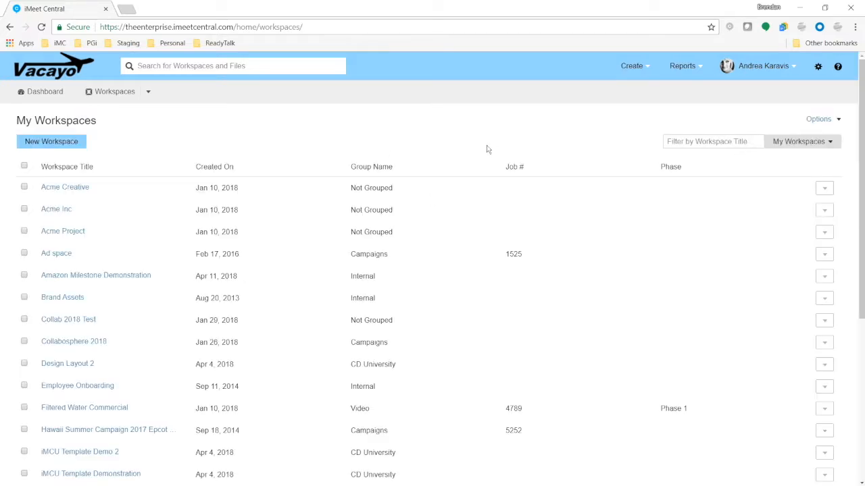
{"action": "left_click", "coordinate": [24, 364]}
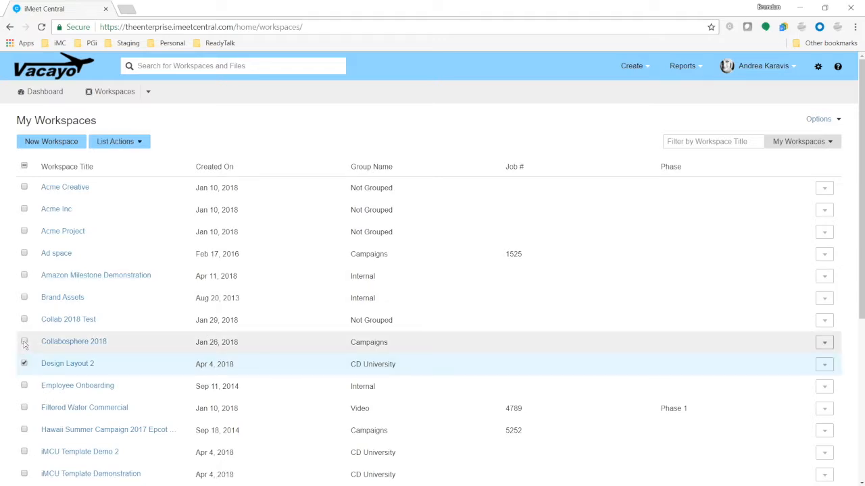
{"action": "left_click", "coordinate": [24, 341]}
{"action": "left_click", "coordinate": [24, 319]}
{"action": "left_click", "coordinate": [24, 297]}
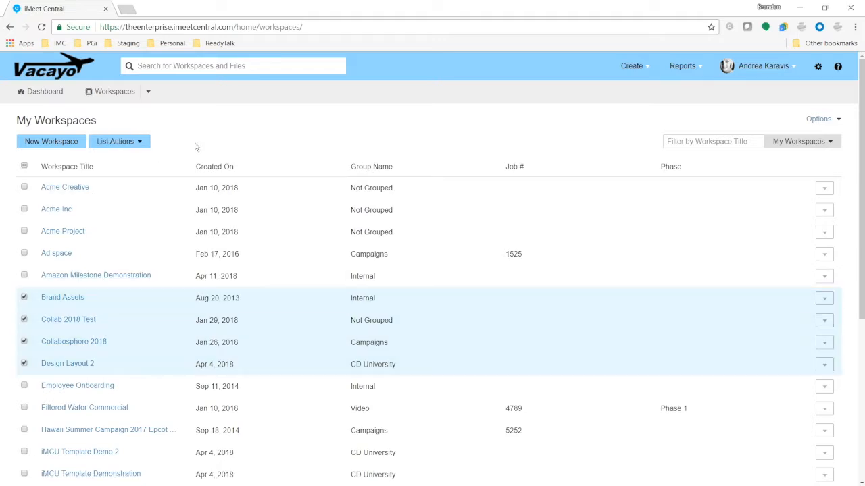
{"action": "left_click", "coordinate": [139, 143]}
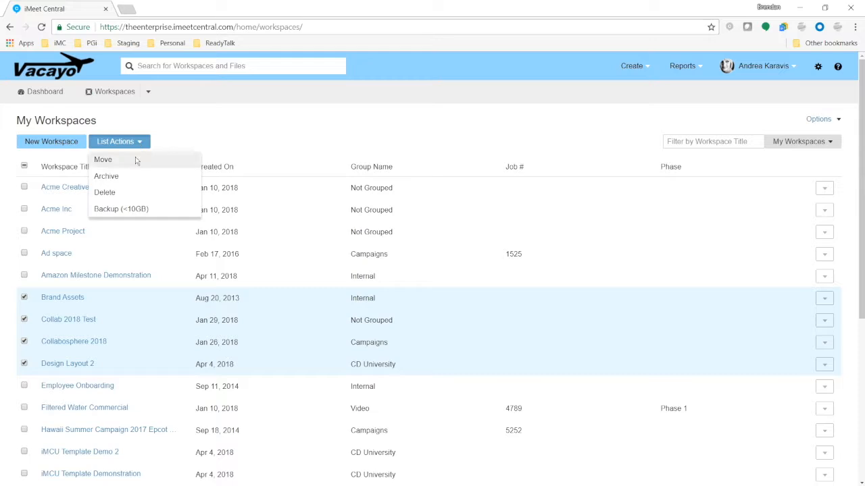
{"action": "left_click", "coordinate": [135, 159]}
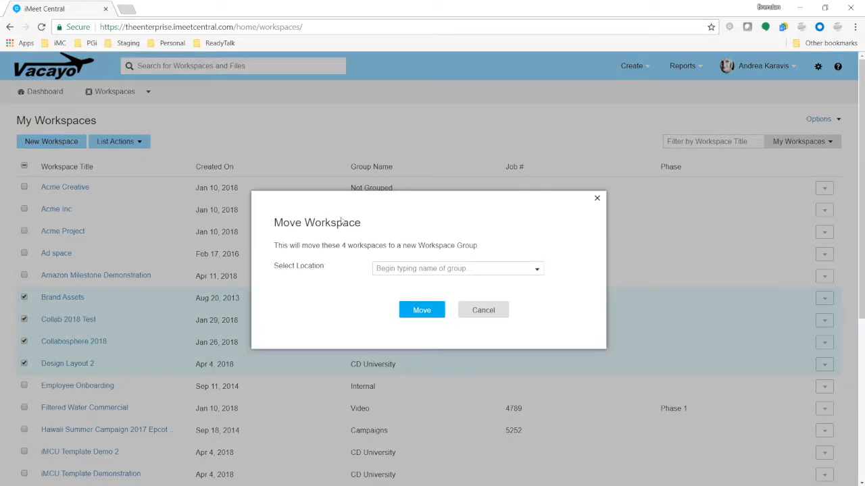
{"action": "left_click", "coordinate": [538, 271]}
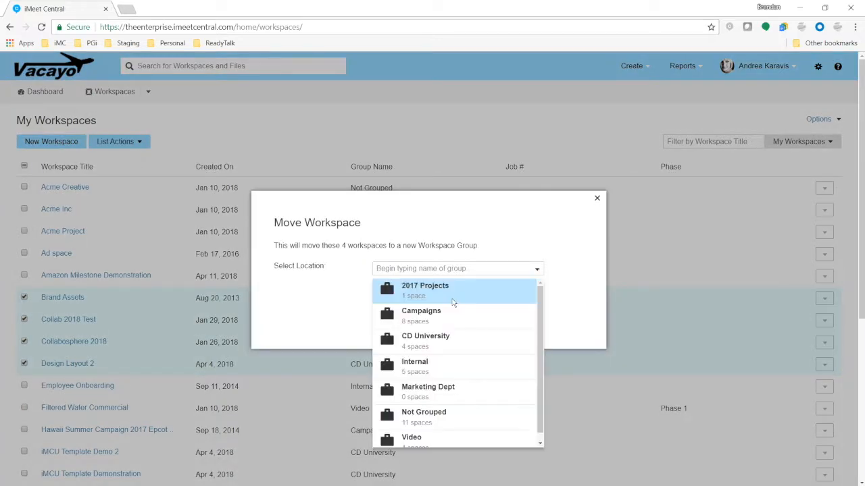
{"action": "left_click", "coordinate": [454, 394]}
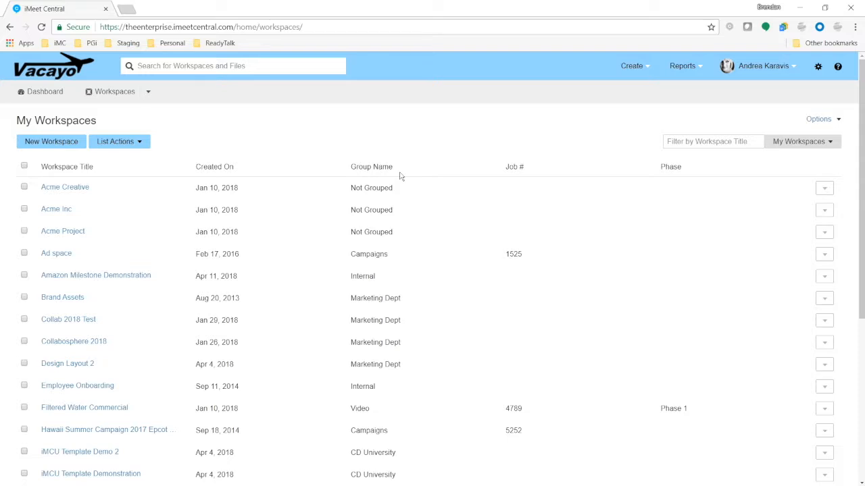
Refresh the list and check which workspaces the Marketing Dept group now shows.
{"action": "left_click", "coordinate": [41, 27]}
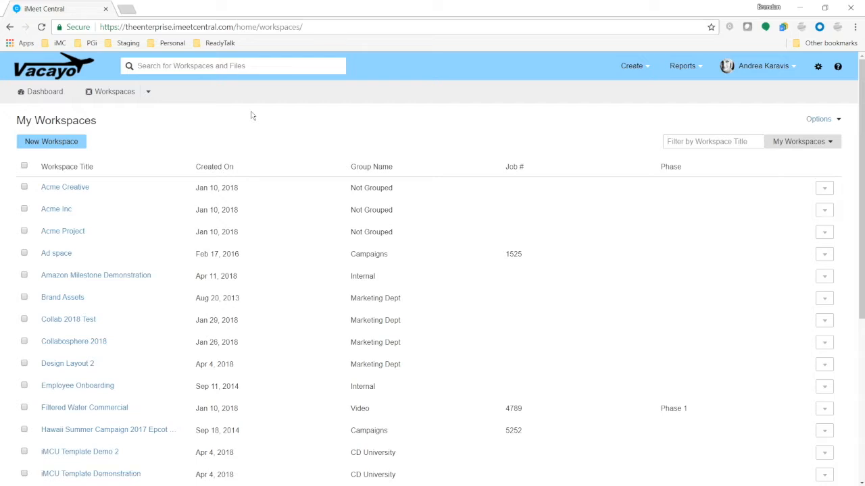
{"action": "left_click", "coordinate": [149, 95]}
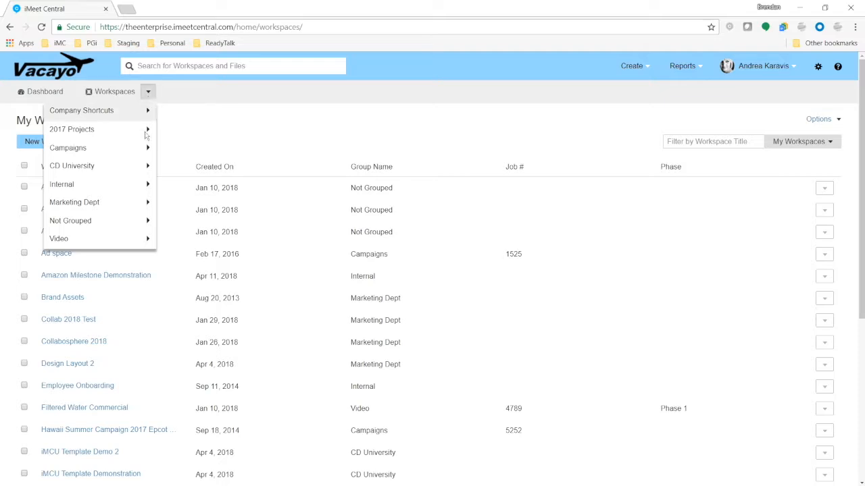
{"action": "left_click", "coordinate": [148, 202]}
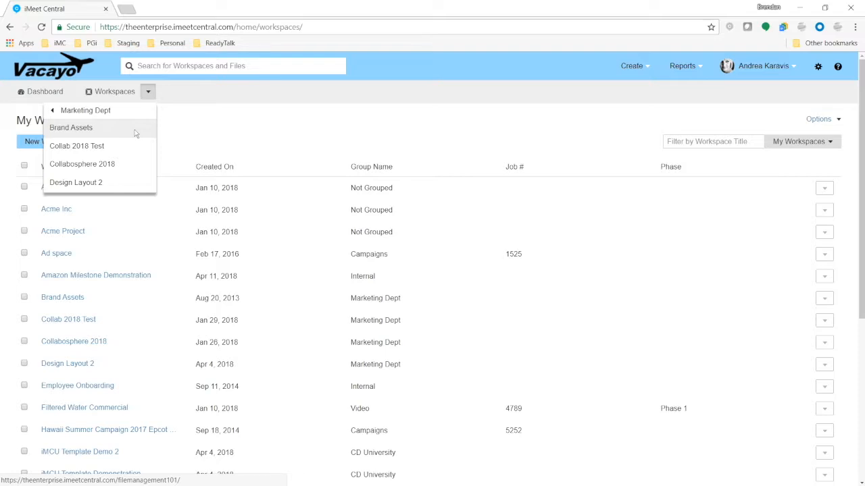
Close the group navigation list and archive the Brand Assets workspace, confirming with OK.
{"action": "left_click", "coordinate": [120, 116]}
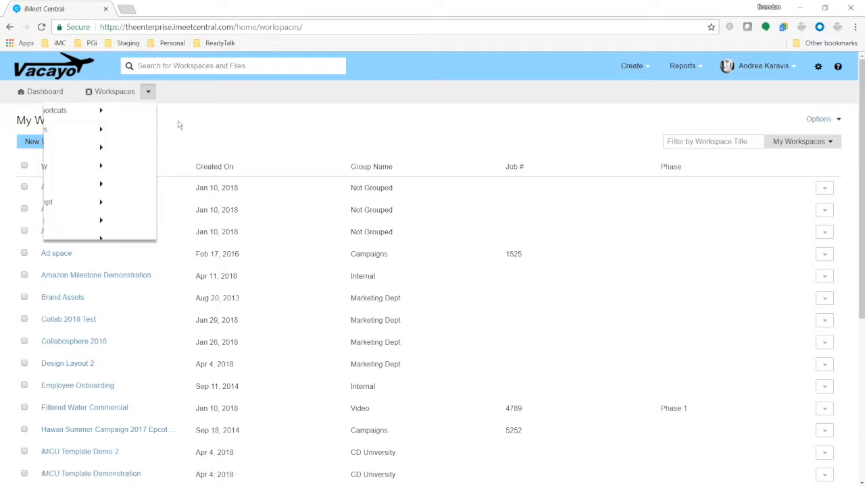
{"action": "left_click", "coordinate": [238, 137]}
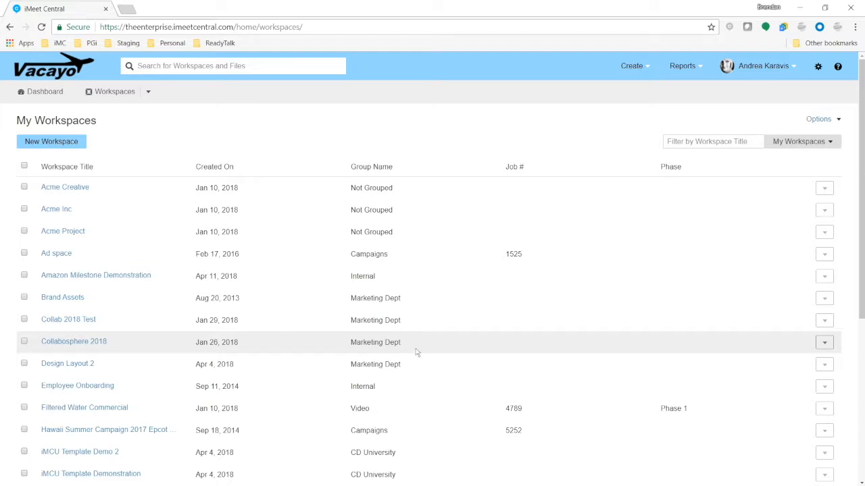
{"action": "left_click", "coordinate": [25, 299]}
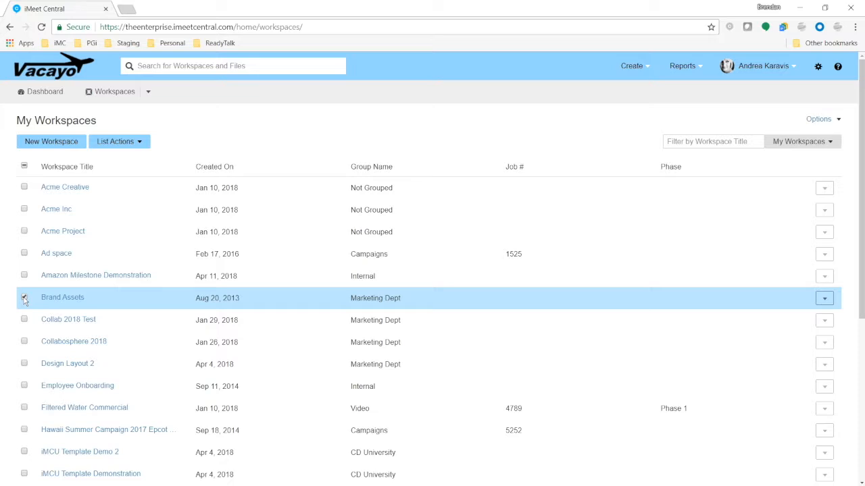
{"action": "left_click", "coordinate": [138, 142]}
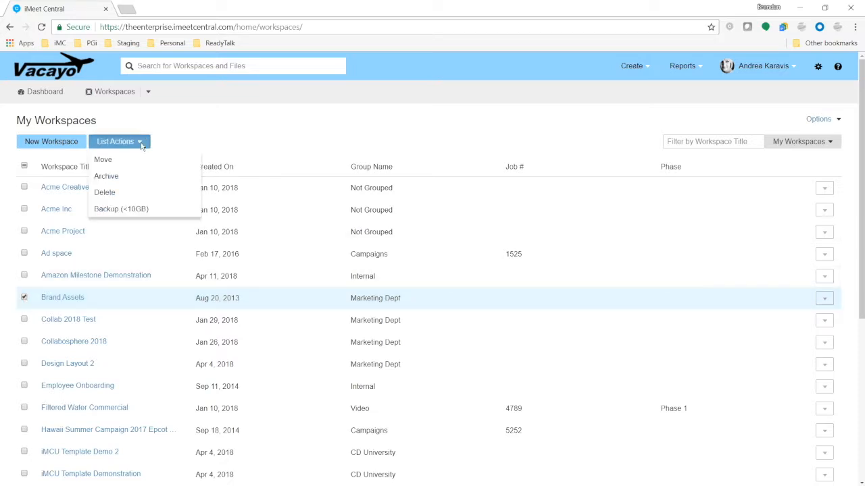
{"action": "left_click", "coordinate": [106, 176]}
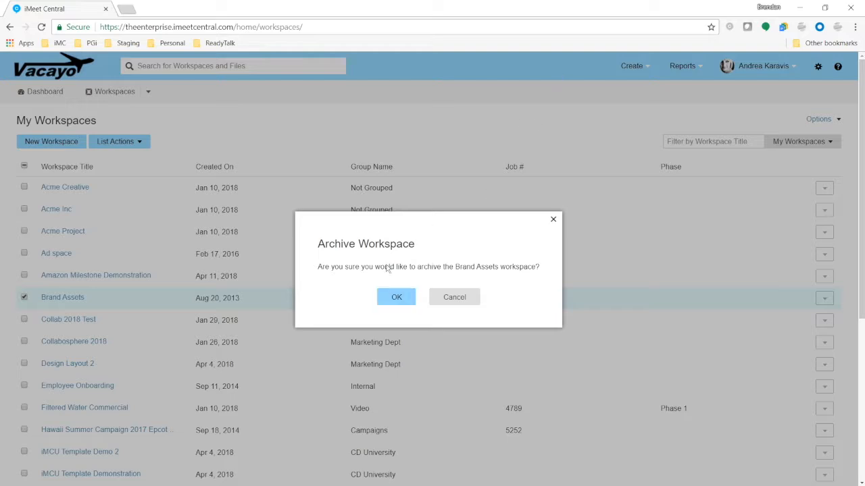
{"action": "left_click", "coordinate": [396, 297]}
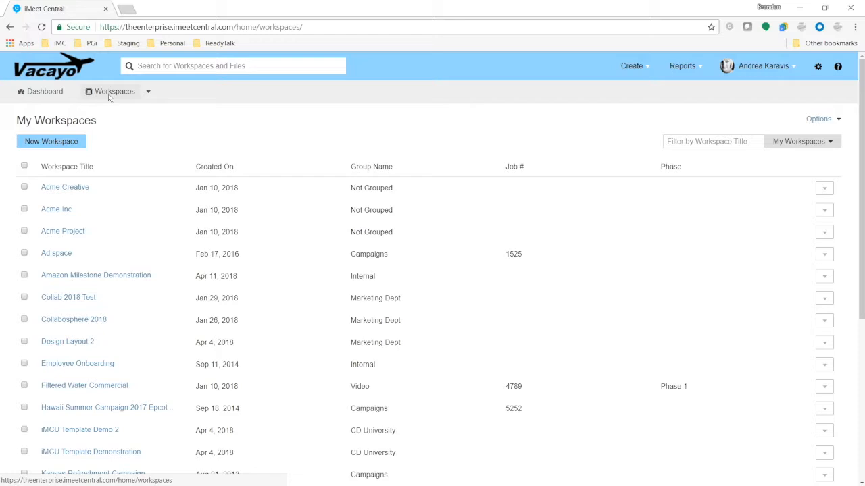
Open My Tasks from the account menu and scroll through the priority-sorted task list.
{"action": "left_click", "coordinate": [786, 68]}
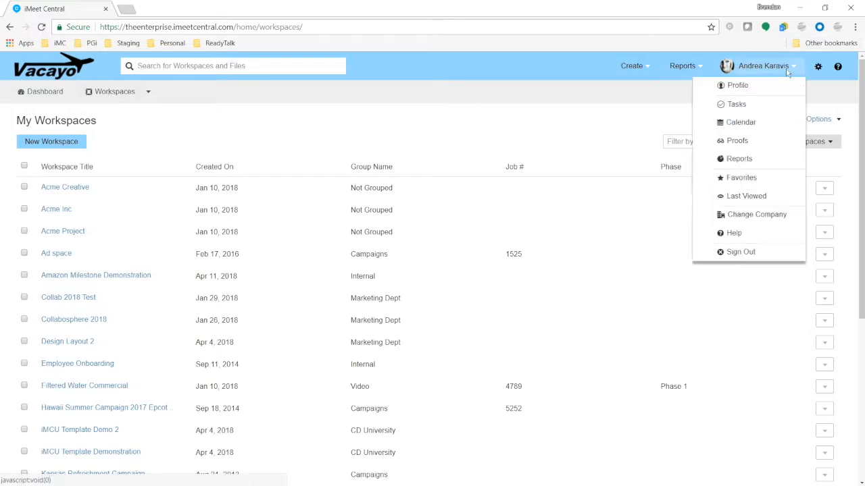
{"action": "left_click", "coordinate": [720, 111]}
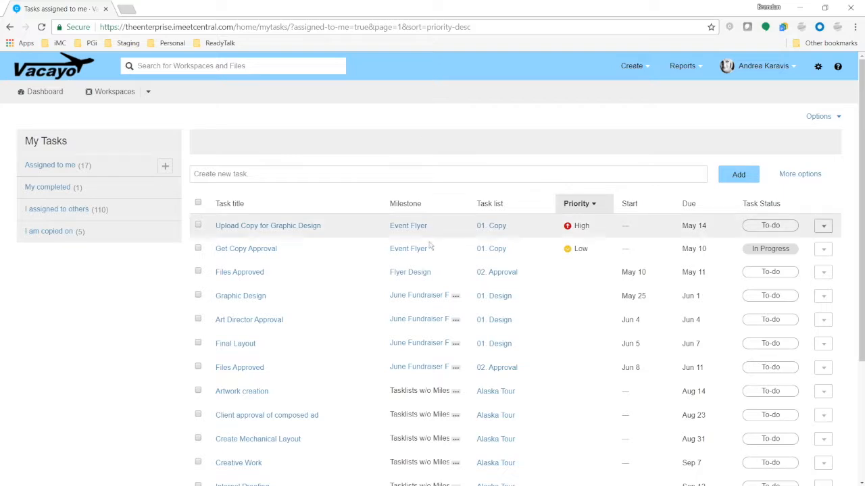
{"action": "scroll", "coordinate": [363, 415], "scroll_direction": "down", "scroll_amount": 3}
{"action": "scroll", "coordinate": [457, 270], "scroll_direction": "up", "scroll_amount": 3}
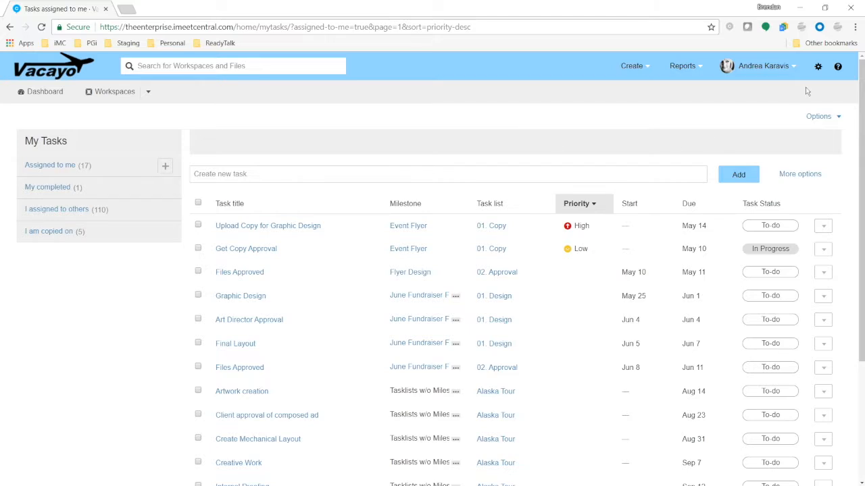
{"action": "left_click", "coordinate": [818, 68]}
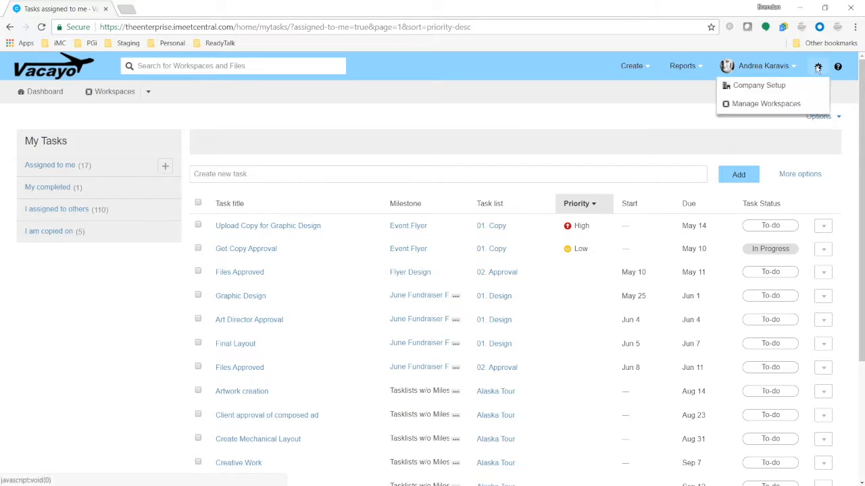
Filter Manage Workspaces to show only Archived Workspaces.
{"action": "left_click", "coordinate": [777, 103]}
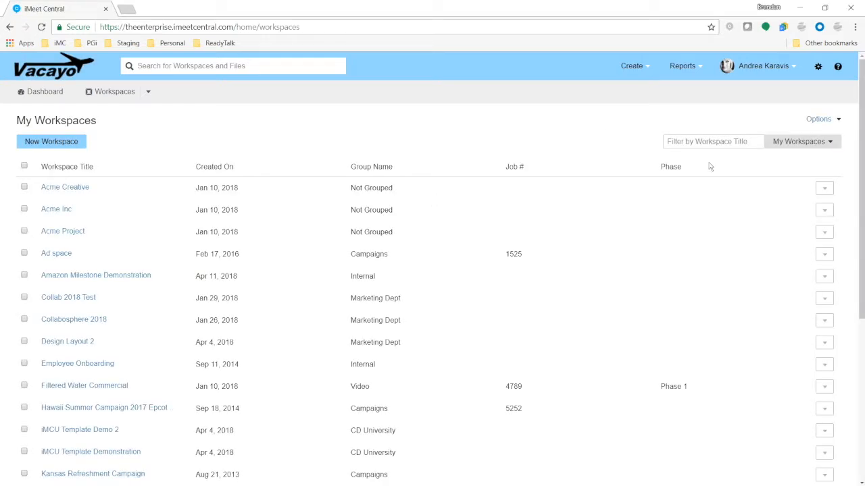
{"action": "left_click", "coordinate": [833, 144]}
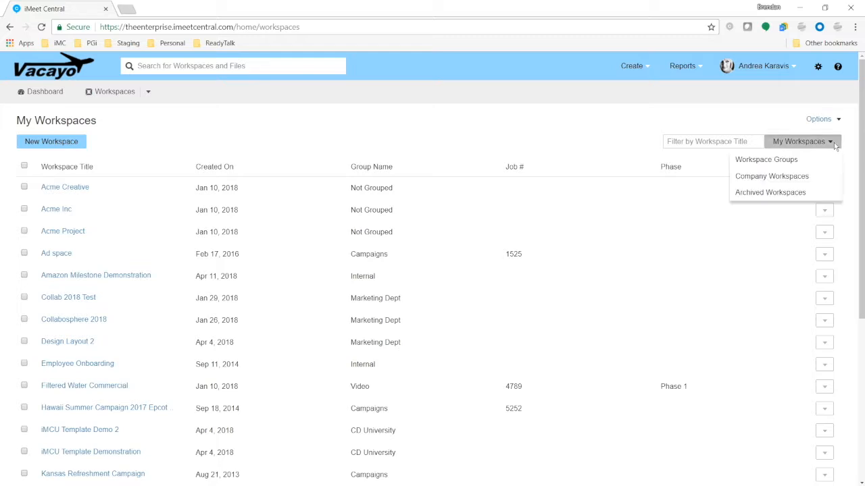
{"action": "left_click", "coordinate": [780, 194]}
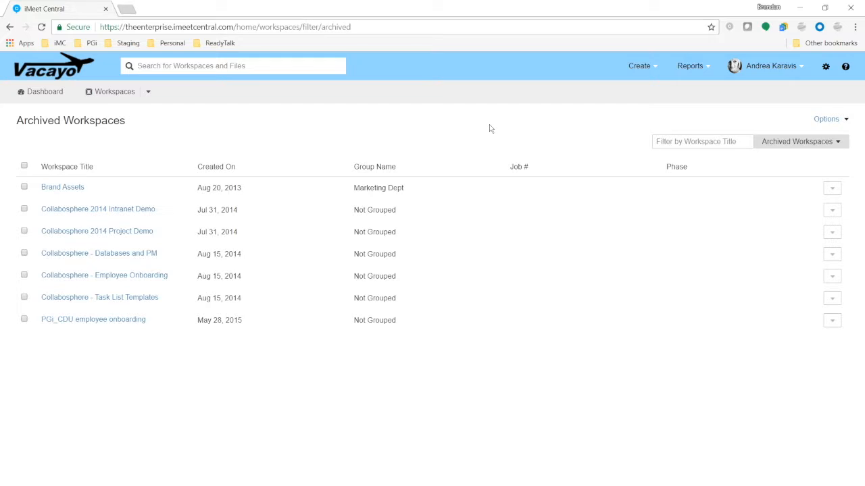
Preview Example Document.docx from the archived Brand Assets workspace's All Items list.
{"action": "left_click", "coordinate": [79, 188]}
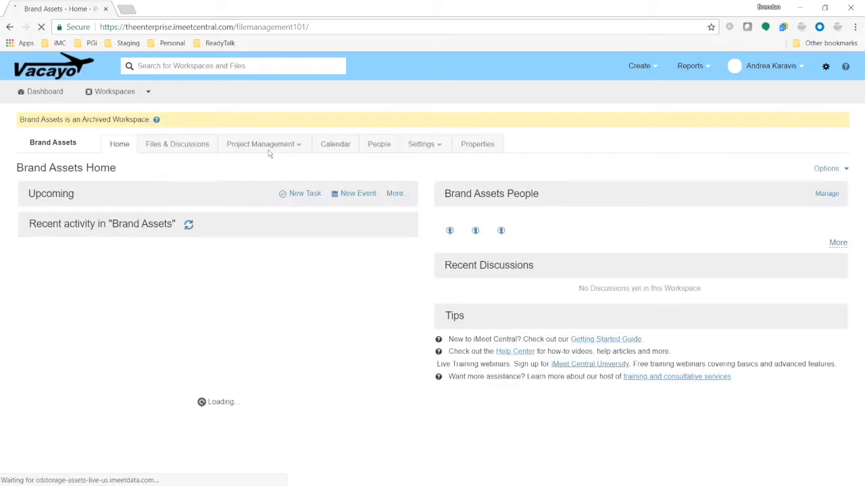
{"action": "left_click", "coordinate": [187, 149]}
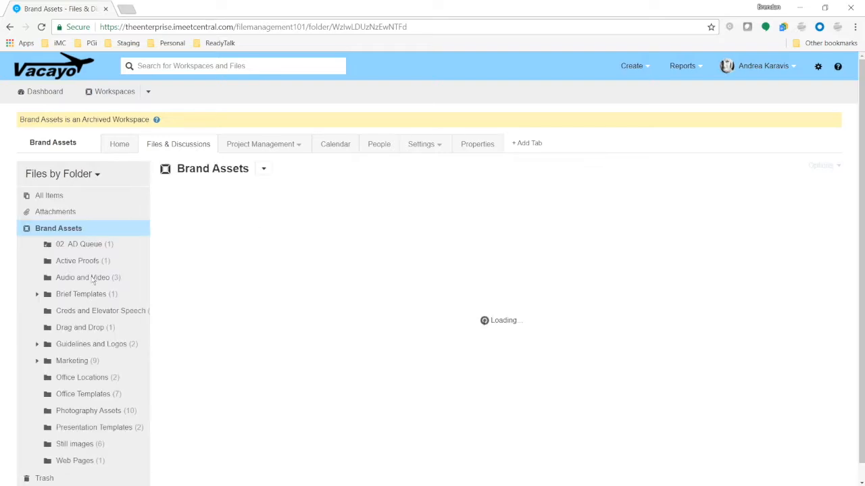
{"action": "left_click", "coordinate": [48, 197]}
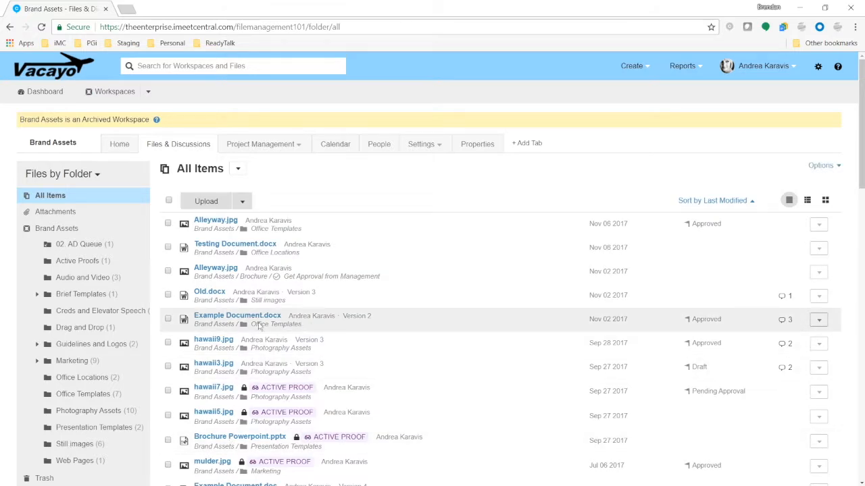
{"action": "left_click", "coordinate": [263, 318]}
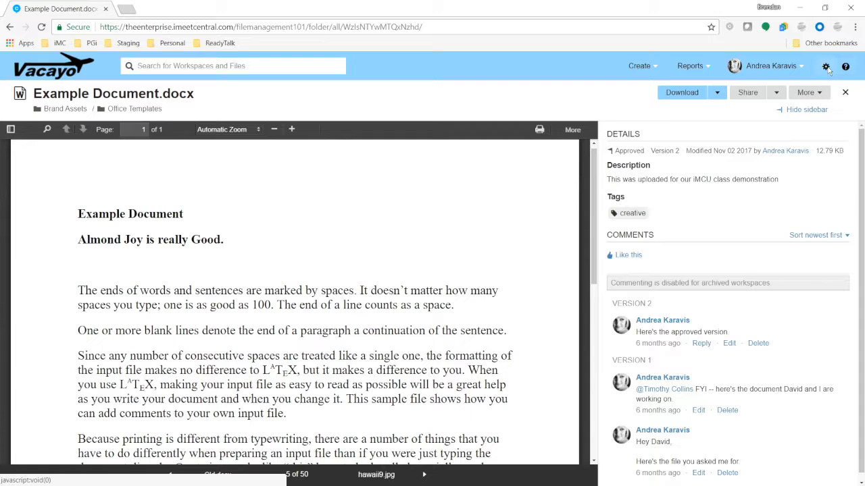
{"action": "left_click", "coordinate": [792, 65]}
Review the 49.00 GB storage limit and Workspaces used in Company Setup, then return to My Workspaces.
{"action": "left_click", "coordinate": [800, 85]}
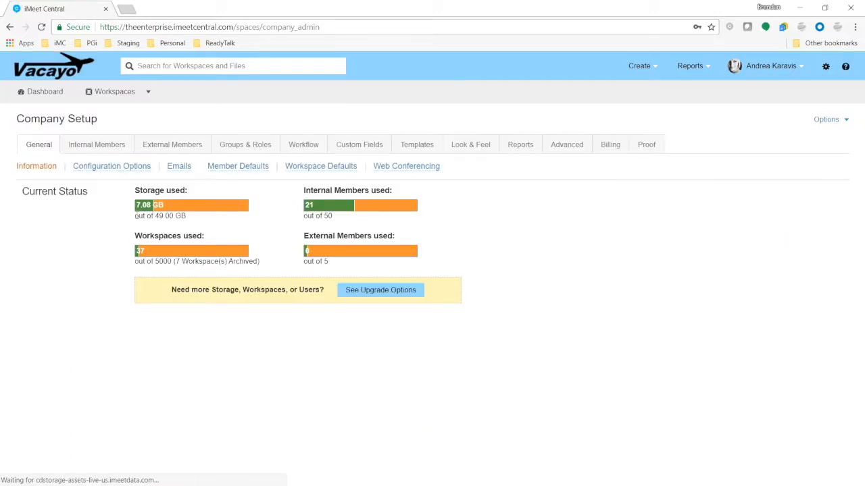
{"action": "left_click_drag", "start_coordinate": [136, 215], "coordinate": [201, 220]}
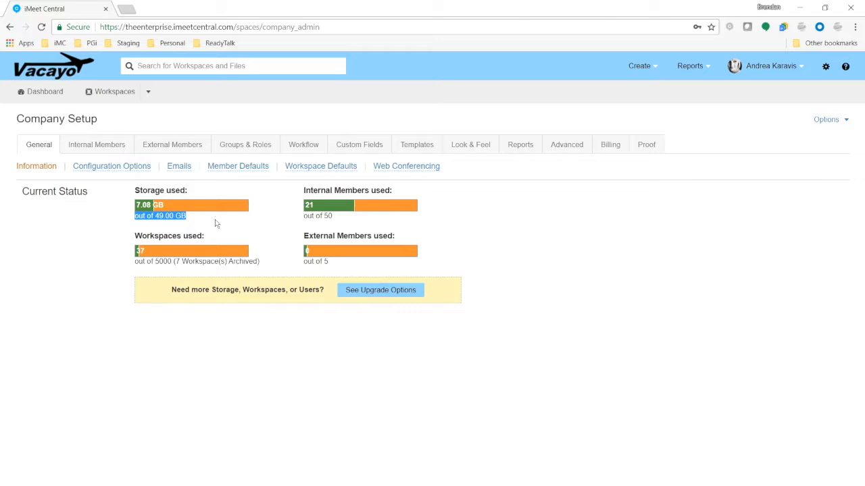
{"action": "left_click_drag", "start_coordinate": [134, 235], "coordinate": [210, 240]}
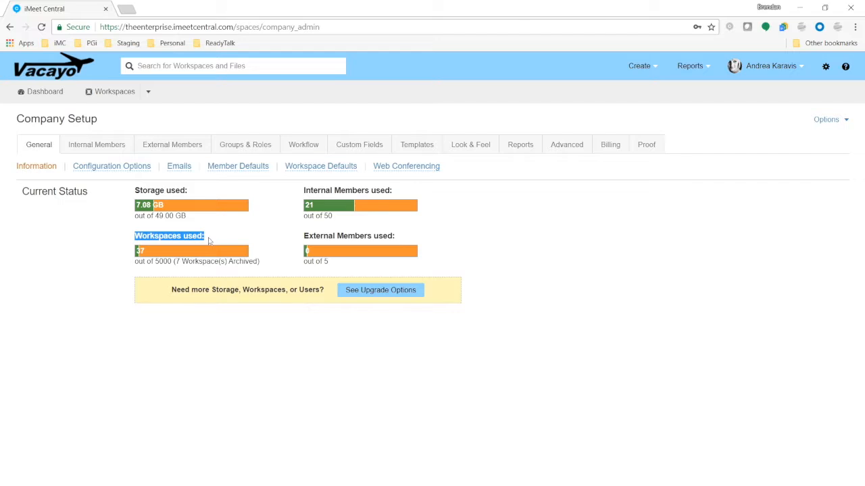
{"action": "left_click", "coordinate": [195, 240]}
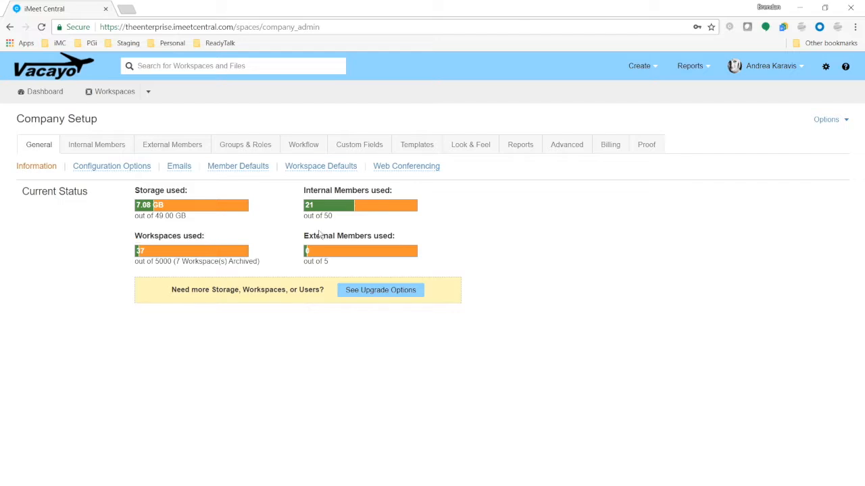
{"action": "left_click", "coordinate": [825, 66]}
{"action": "left_click", "coordinate": [774, 104]}
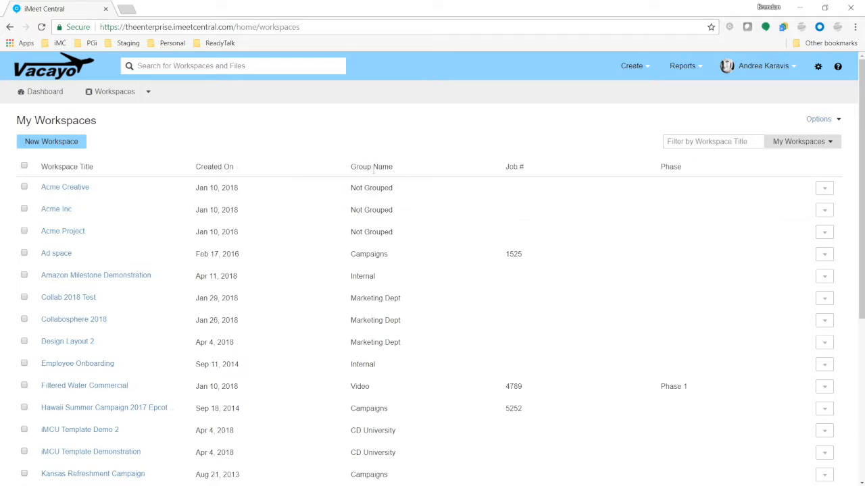
In the Workspace Properties list layout, remove the Job # column, add Size, and save.
{"action": "left_click", "coordinate": [820, 69]}
{"action": "left_click", "coordinate": [797, 89]}
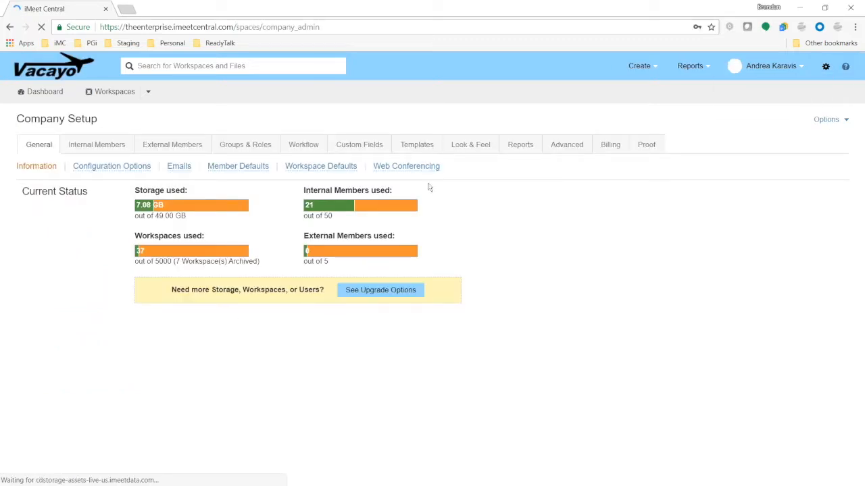
{"action": "left_click", "coordinate": [359, 145]}
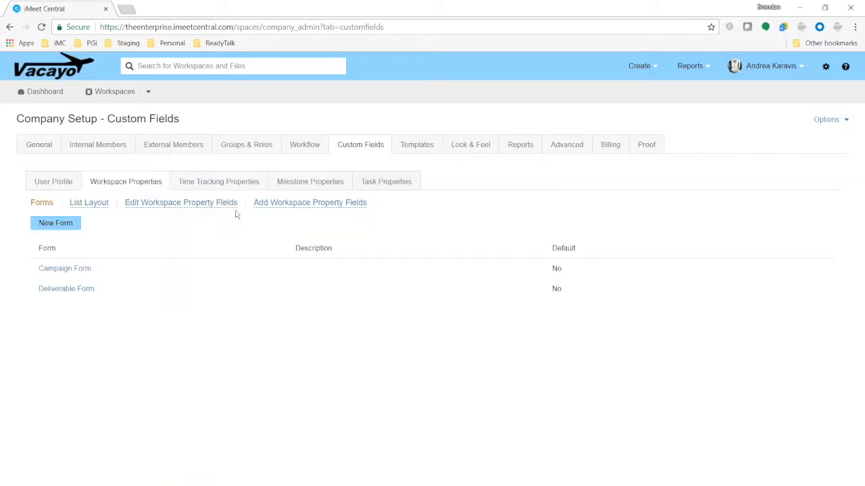
{"action": "key", "text": "ctrl"}
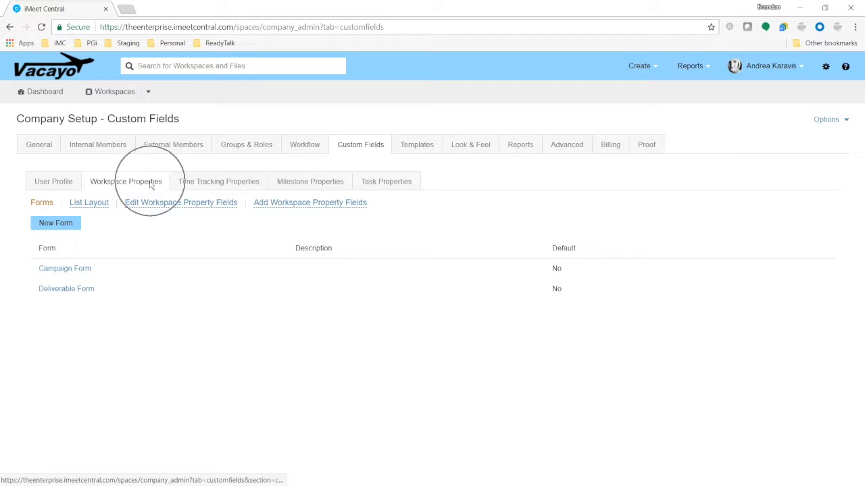
{"action": "left_click", "coordinate": [97, 203]}
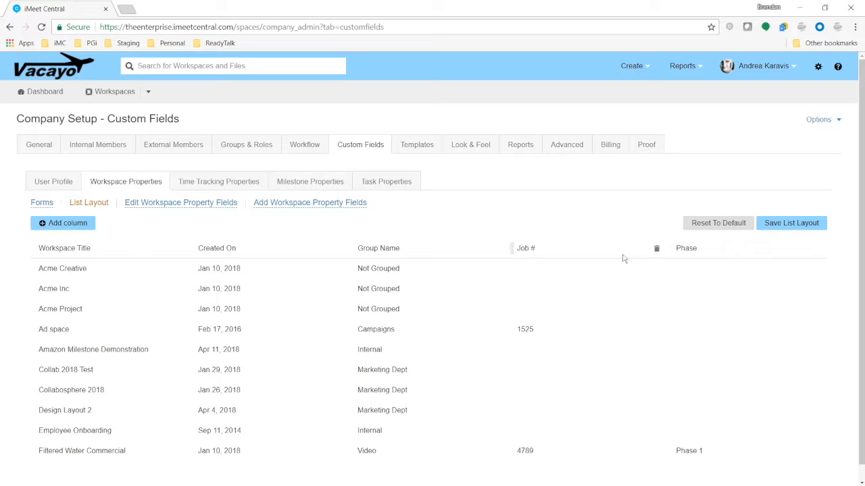
{"action": "left_click", "coordinate": [656, 250]}
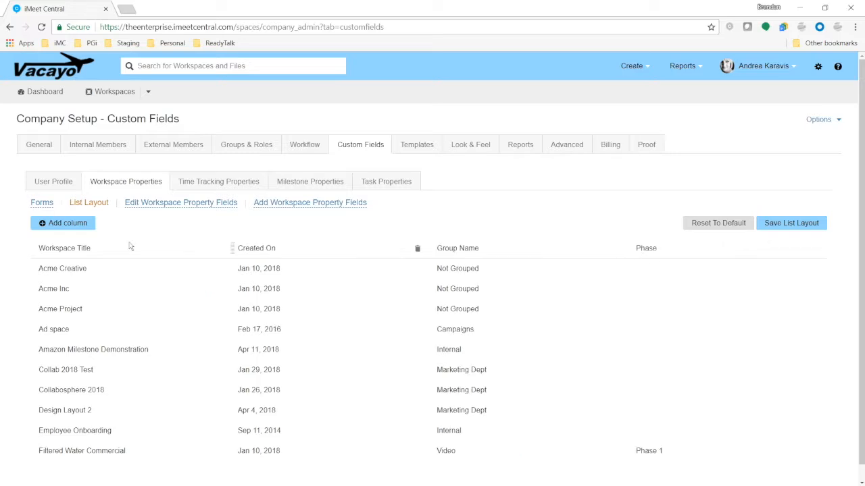
{"action": "left_click", "coordinate": [64, 226]}
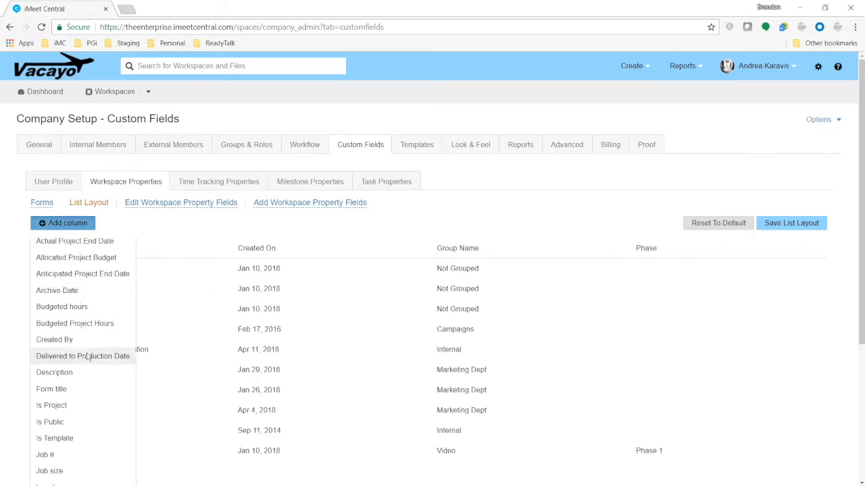
{"action": "scroll", "coordinate": [88, 356], "scroll_direction": "down", "scroll_amount": 3}
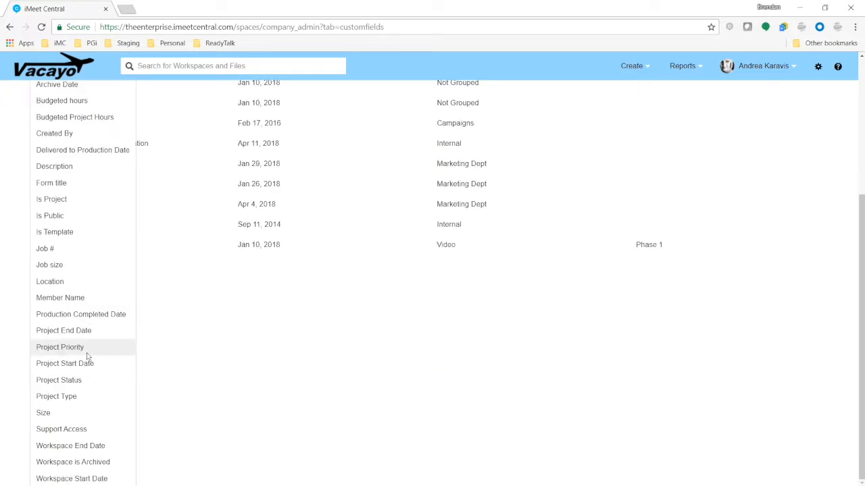
{"action": "left_click", "coordinate": [67, 411]}
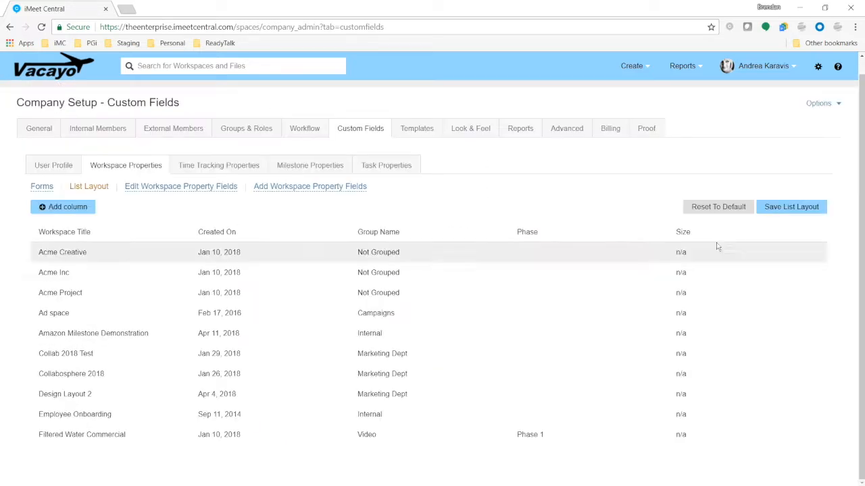
{"action": "left_click", "coordinate": [790, 206]}
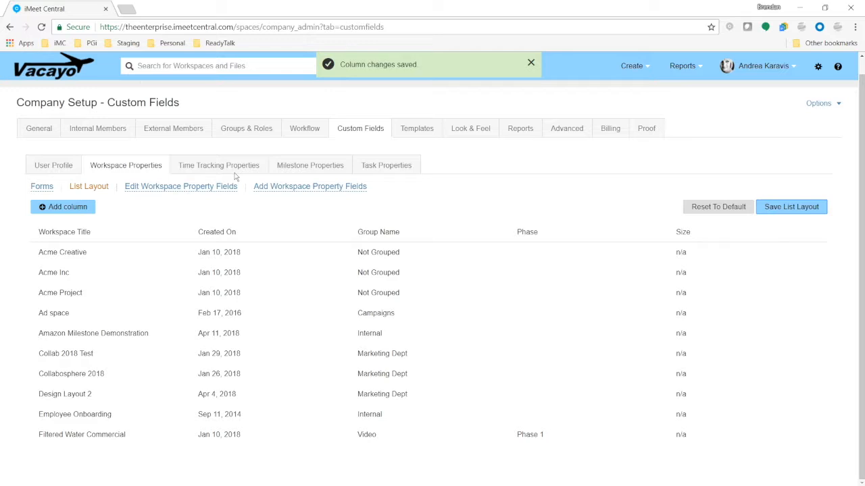
{"action": "scroll", "coordinate": [129, 111], "scroll_direction": "up", "scroll_amount": 1}
Back in the workspace list, search for 'macys'.
{"action": "left_click", "coordinate": [129, 91]}
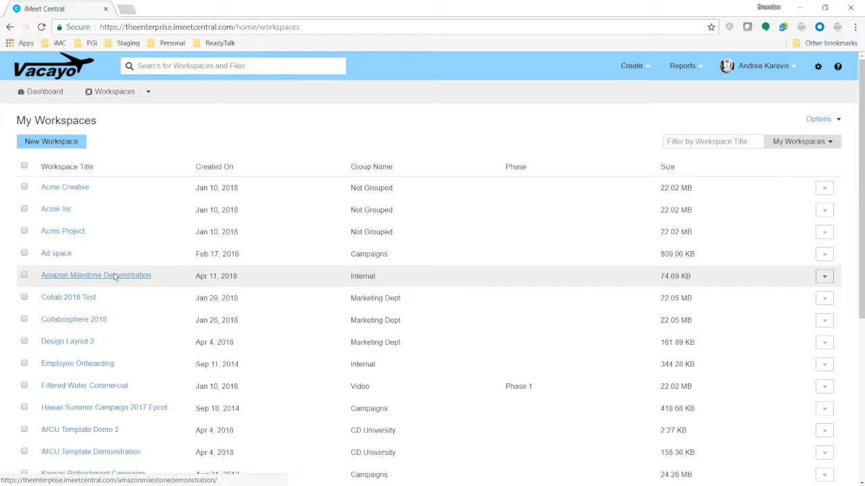
{"action": "left_click", "coordinate": [236, 66]}
{"action": "type", "text": "macys"}
Open the Macys 2018 Summertime Gala workspace and start customizing its home page.
{"action": "left_click", "coordinate": [222, 116]}
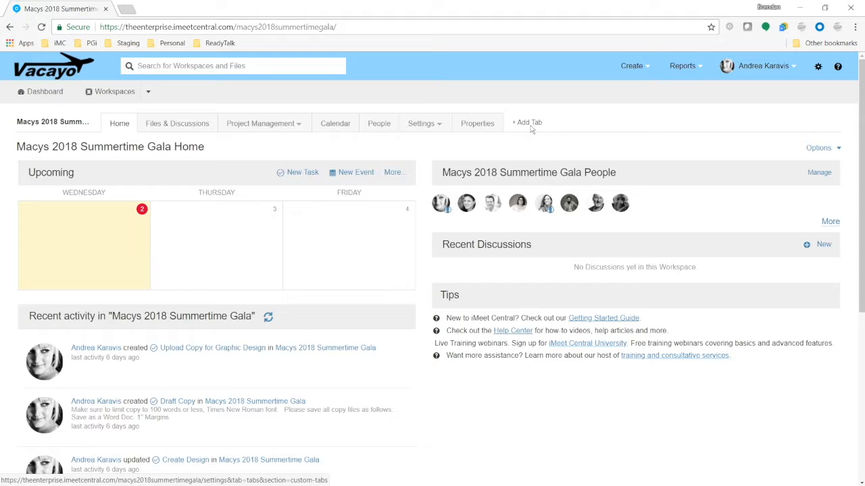
{"action": "left_click", "coordinate": [829, 152]}
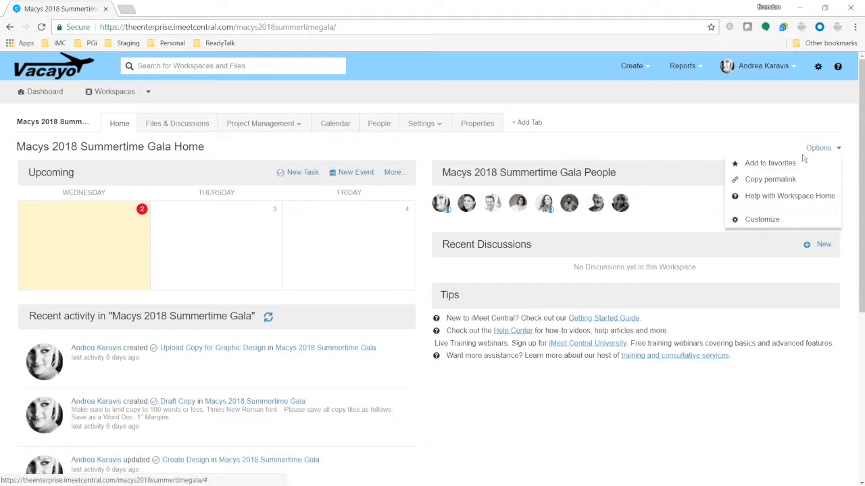
{"action": "left_click", "coordinate": [762, 220]}
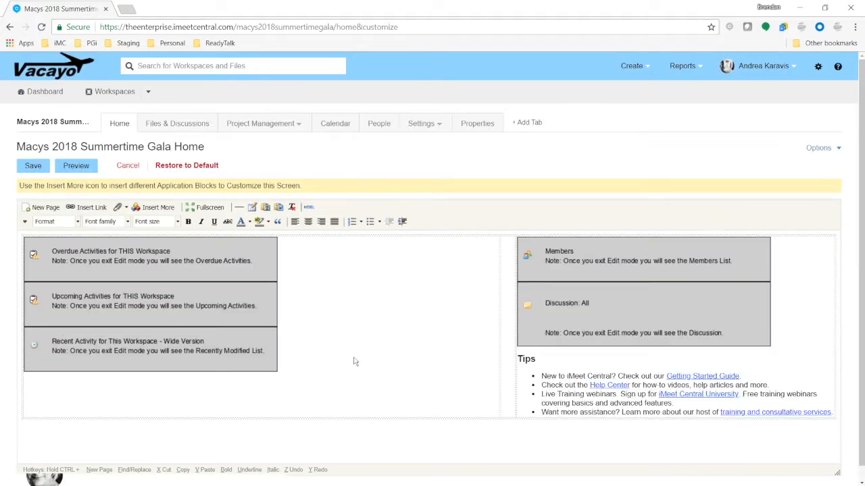
Replace the three activity blocks with 'Hey, welcome to our project!' and save the page.
{"action": "left_click", "coordinate": [214, 319]}
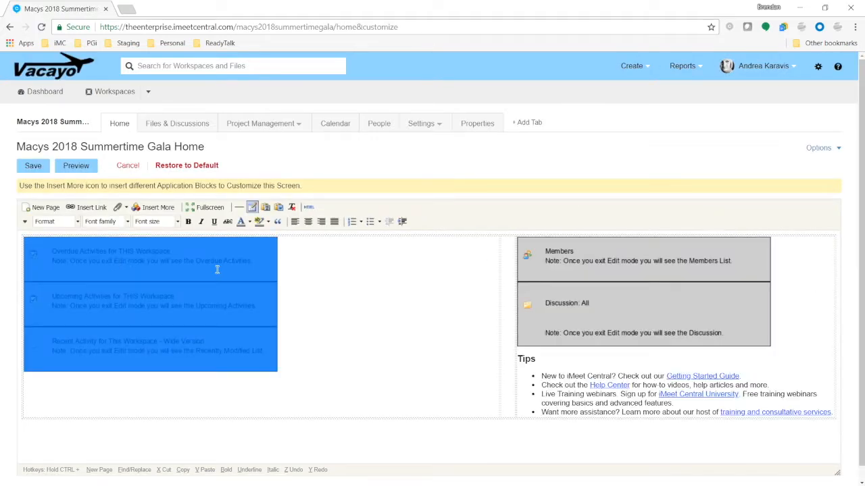
{"action": "key", "text": "Delete"}
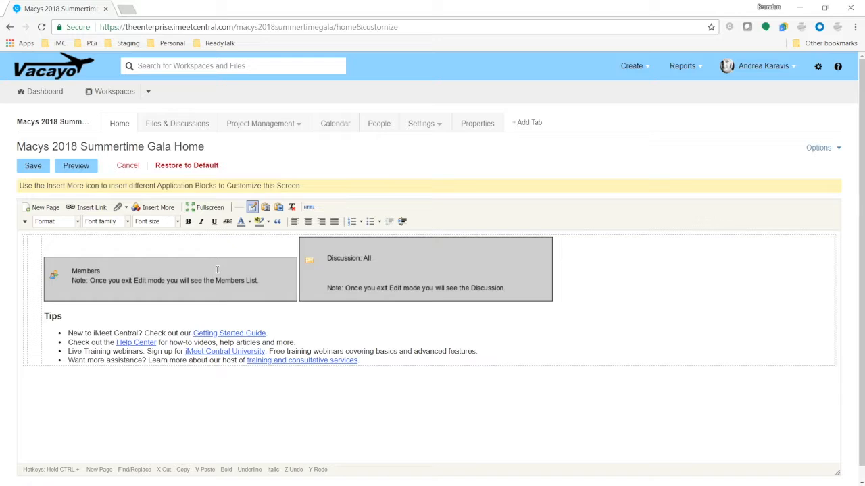
{"action": "type", "text": "Hey, welcome to our project!"}
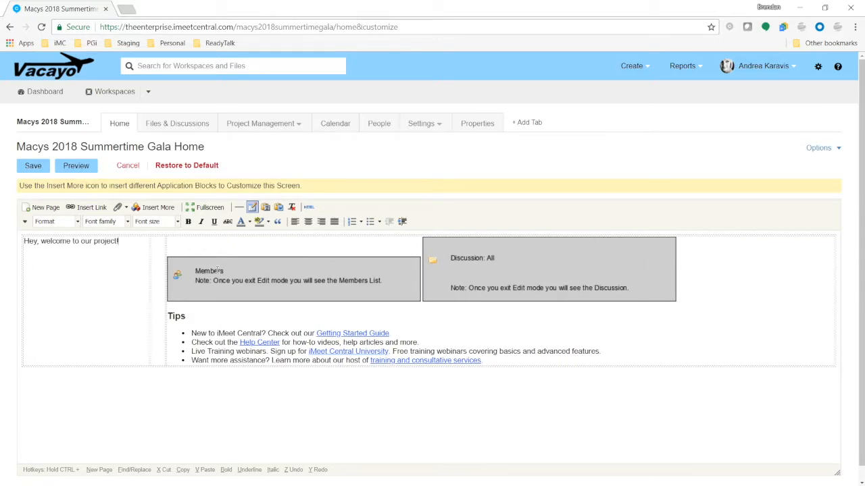
{"action": "left_click", "coordinate": [42, 168]}
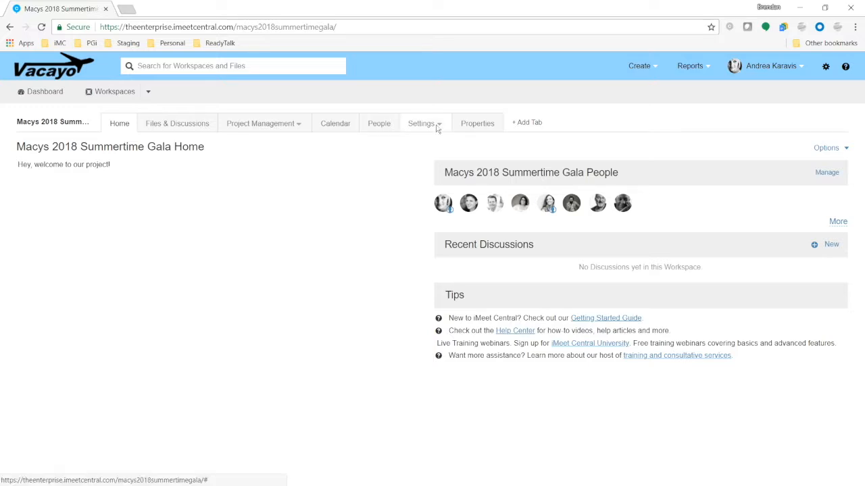
{"action": "mouse_move", "coordinate": [437, 126]}
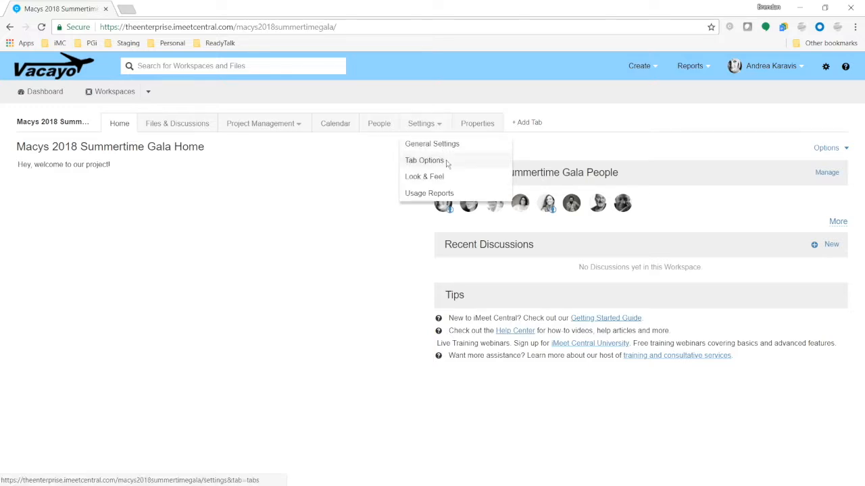
Uncheck the Project Management and Calendar tabs in Tab Options and apply the update.
{"action": "left_click", "coordinate": [425, 161]}
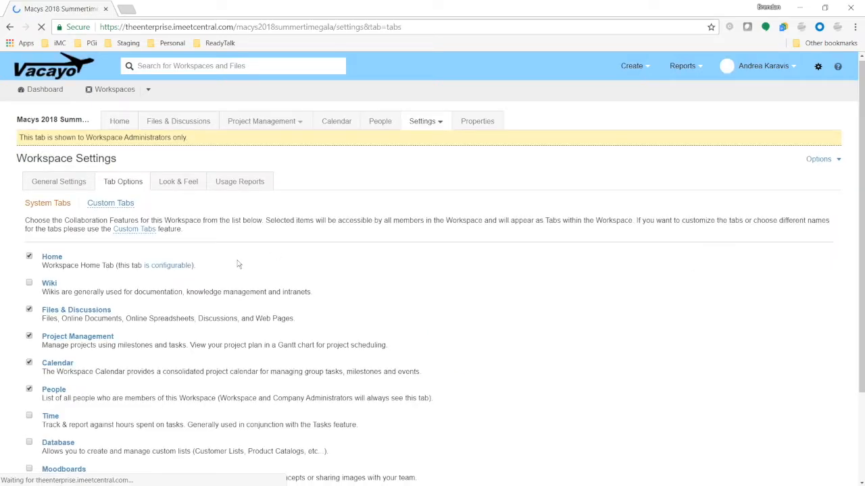
{"action": "scroll", "coordinate": [29, 351], "scroll_direction": "down", "scroll_amount": 2}
{"action": "left_click", "coordinate": [30, 223]}
{"action": "left_click", "coordinate": [29, 248]}
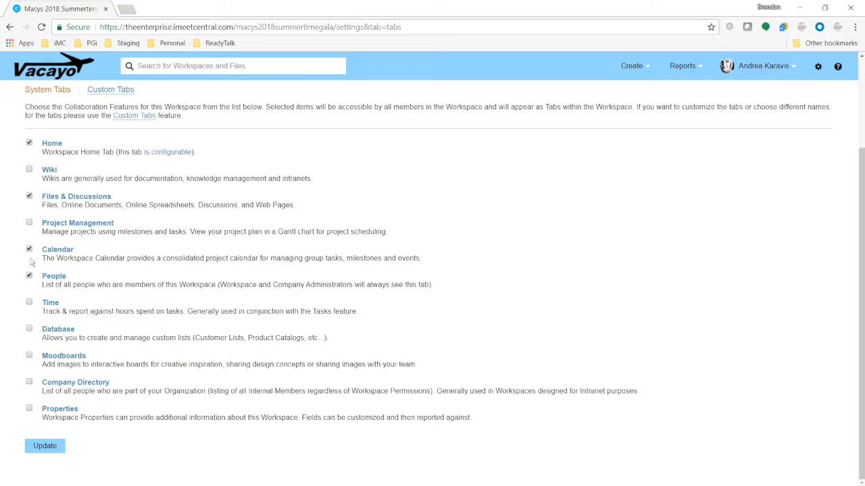
{"action": "left_click", "coordinate": [51, 446]}
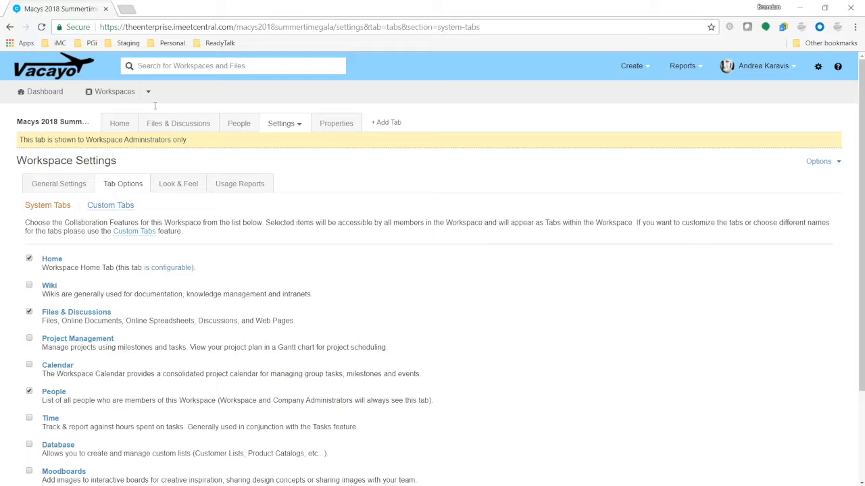
{"action": "left_click", "coordinate": [179, 123]}
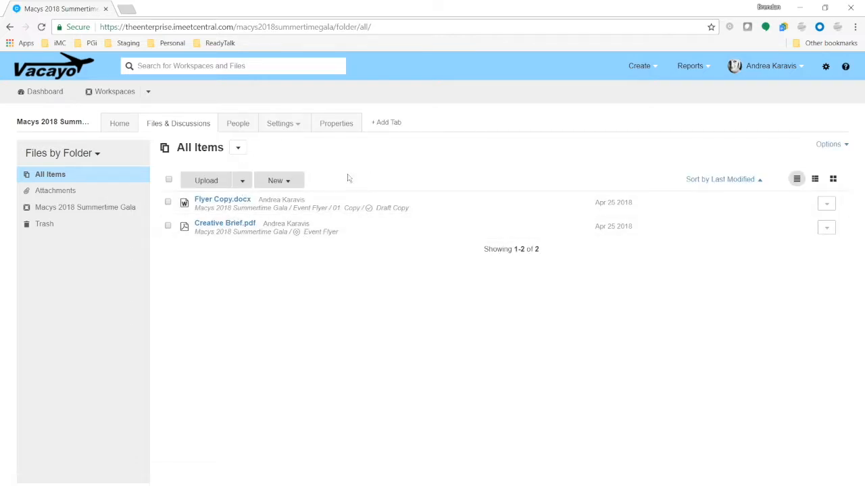
Uncheck the Files & Discussions tab, then open the Files & Discussions area through its link.
{"action": "left_click", "coordinate": [280, 124]}
{"action": "left_click", "coordinate": [300, 162]}
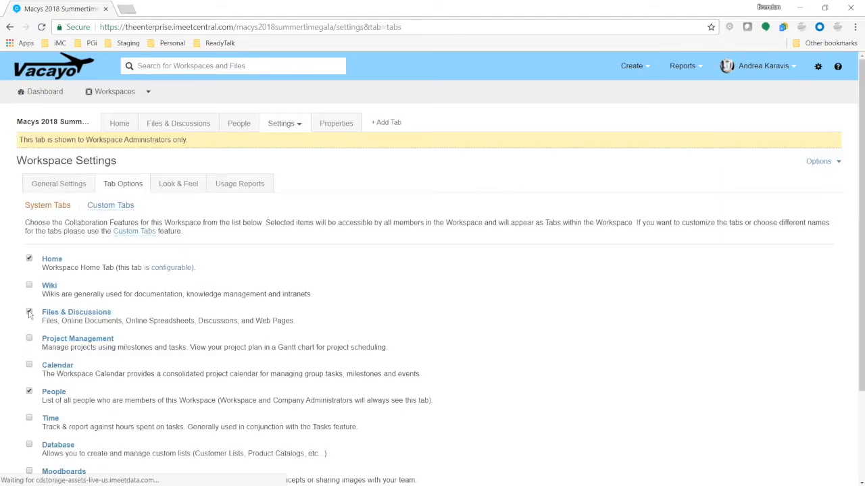
{"action": "left_click", "coordinate": [29, 312]}
{"action": "scroll", "coordinate": [312, 336], "scroll_direction": "down", "scroll_amount": 2}
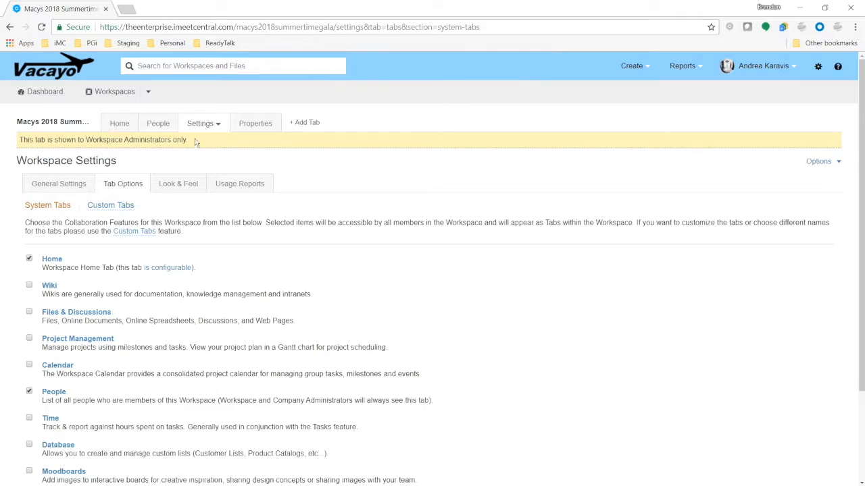
{"action": "scroll", "coordinate": [169, 162], "scroll_direction": "down", "scroll_amount": 2}
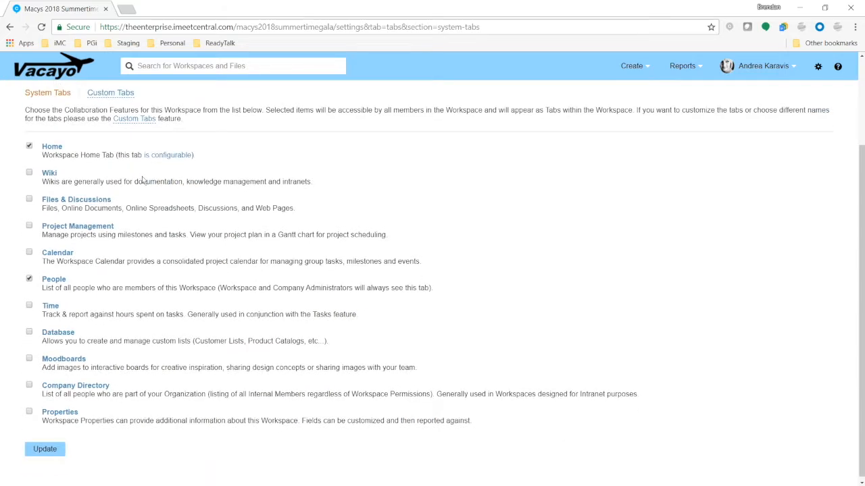
{"action": "left_click", "coordinate": [86, 205]}
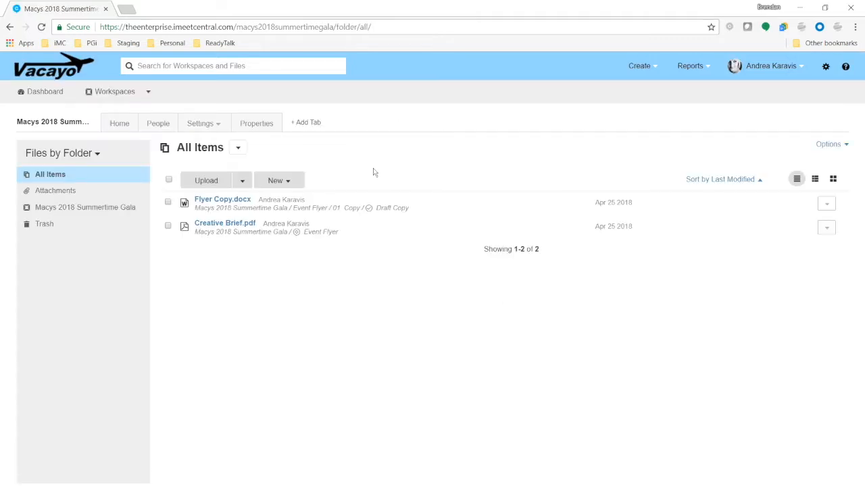
Re-check the Files & Discussions and Project Management tabs, keeping Calendar off, and apply the update.
{"action": "left_click", "coordinate": [218, 129]}
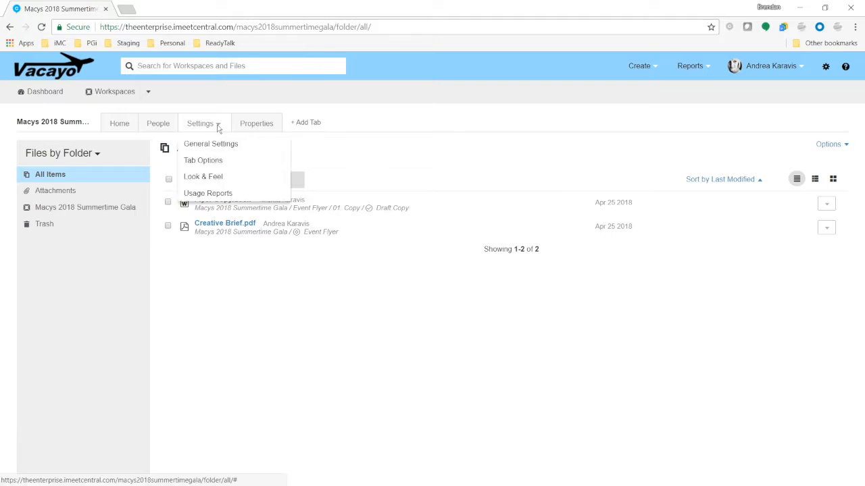
{"action": "left_click", "coordinate": [220, 163]}
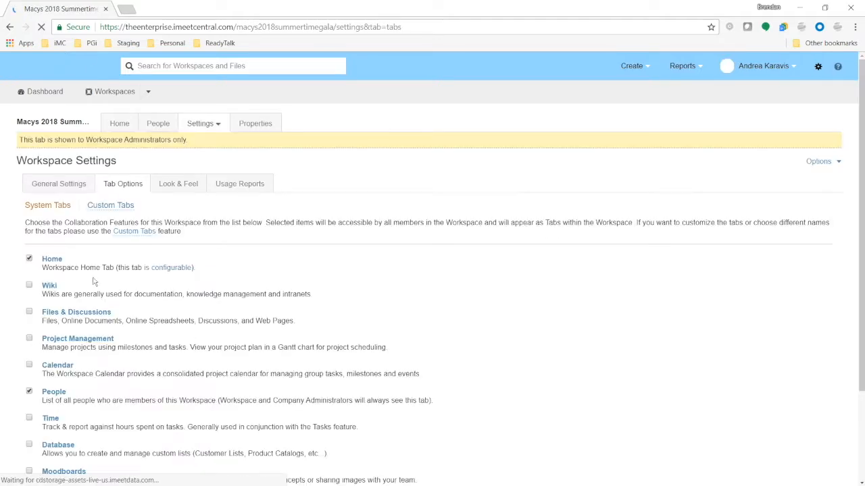
{"action": "left_click", "coordinate": [29, 312]}
{"action": "scroll", "coordinate": [74, 378], "scroll_direction": "down", "scroll_amount": 2}
{"action": "left_click", "coordinate": [67, 446]}
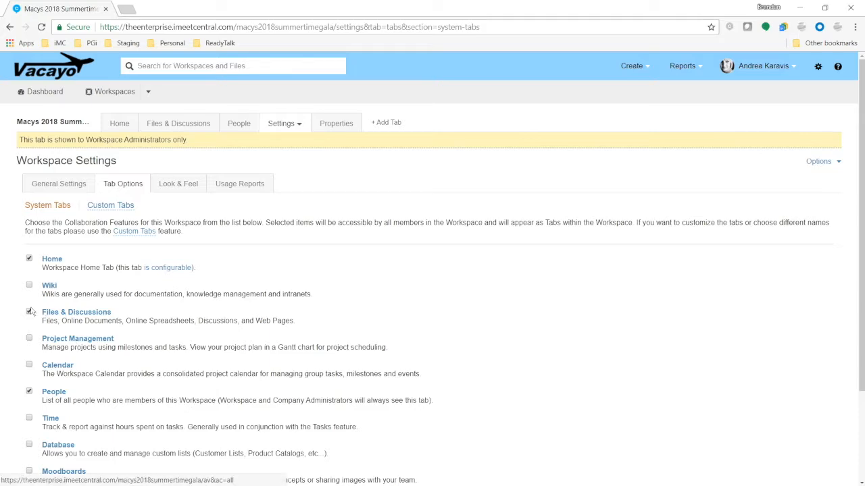
{"action": "scroll", "coordinate": [91, 422], "scroll_direction": "down", "scroll_amount": 1}
{"action": "left_click", "coordinate": [42, 447]}
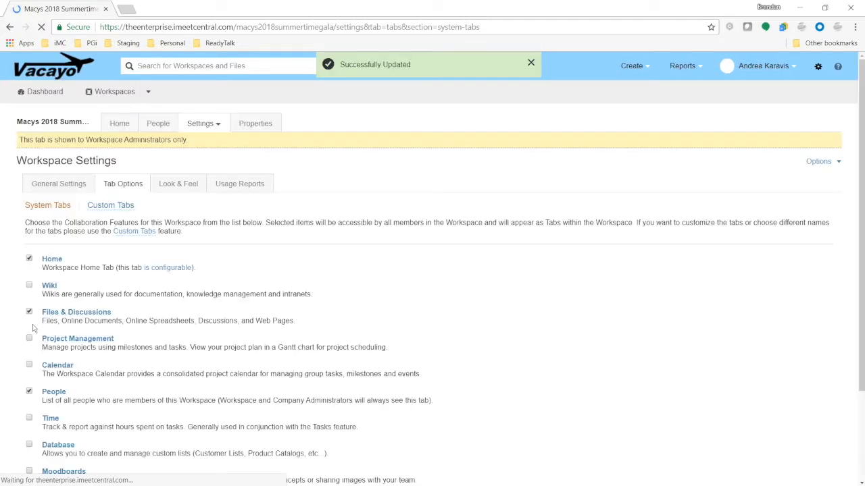
{"action": "scroll", "coordinate": [302, 324], "scroll_direction": "down", "scroll_amount": 3}
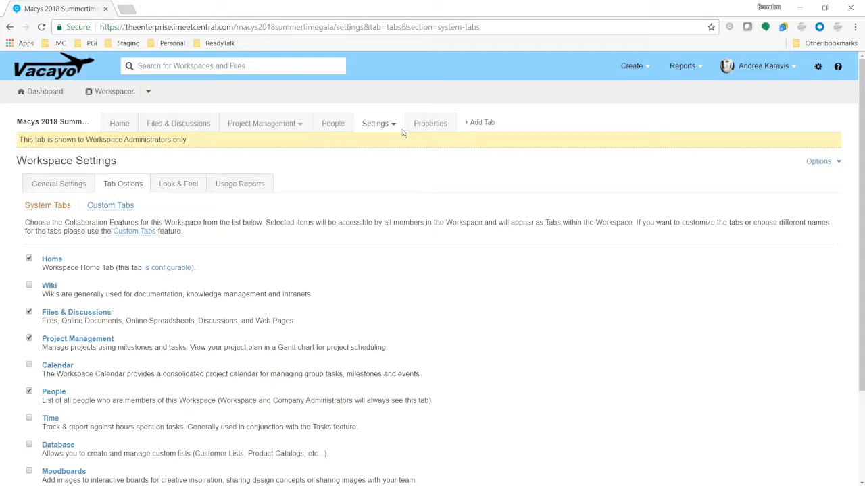
{"action": "mouse_move", "coordinate": [398, 129]}
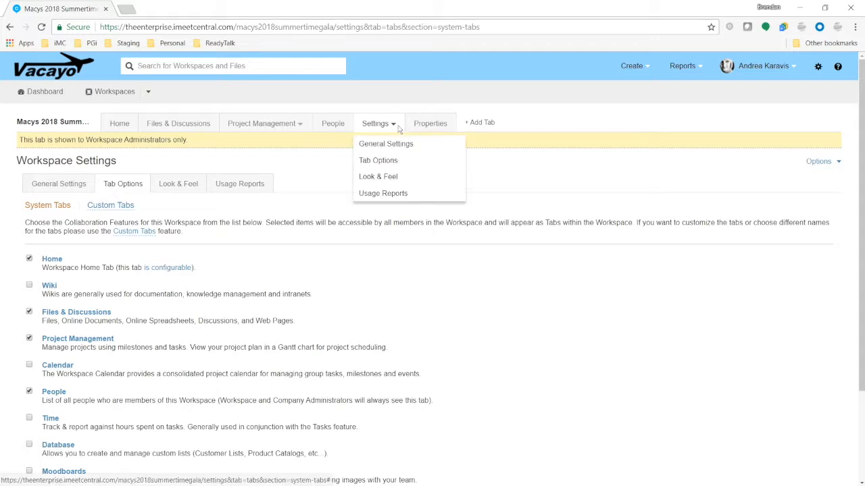
In General Settings, rename the workspace to 'Summertime G' and save it.
{"action": "left_click", "coordinate": [397, 144]}
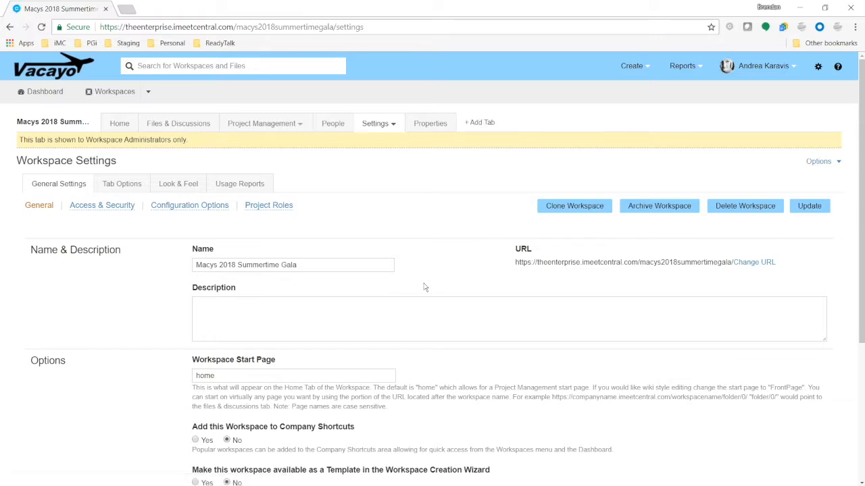
{"action": "left_click_drag", "start_coordinate": [315, 265], "coordinate": [170, 289]}
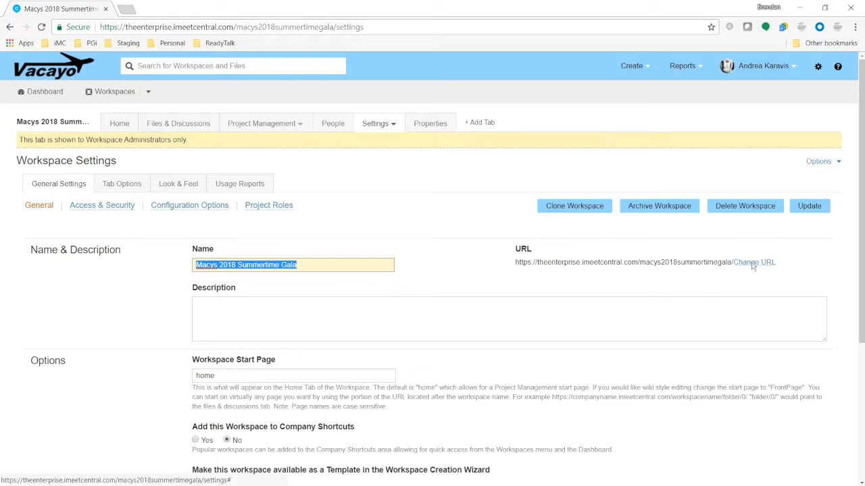
{"action": "left_click", "coordinate": [562, 272]}
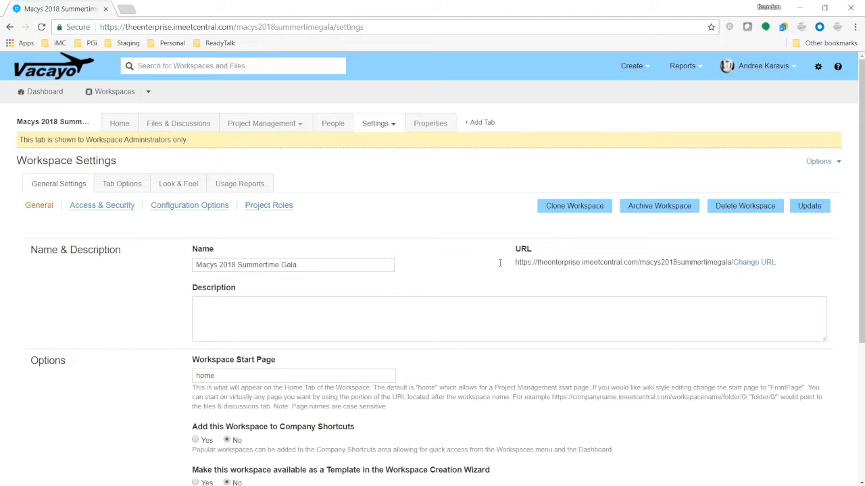
{"action": "left_click_drag", "start_coordinate": [303, 269], "coordinate": [161, 268]}
{"action": "type", "text": "Summertime G"}
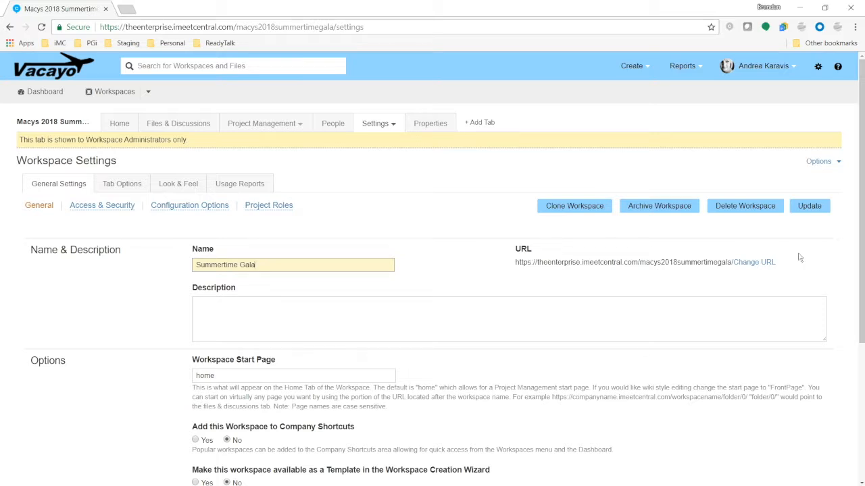
{"action": "left_click", "coordinate": [808, 209]}
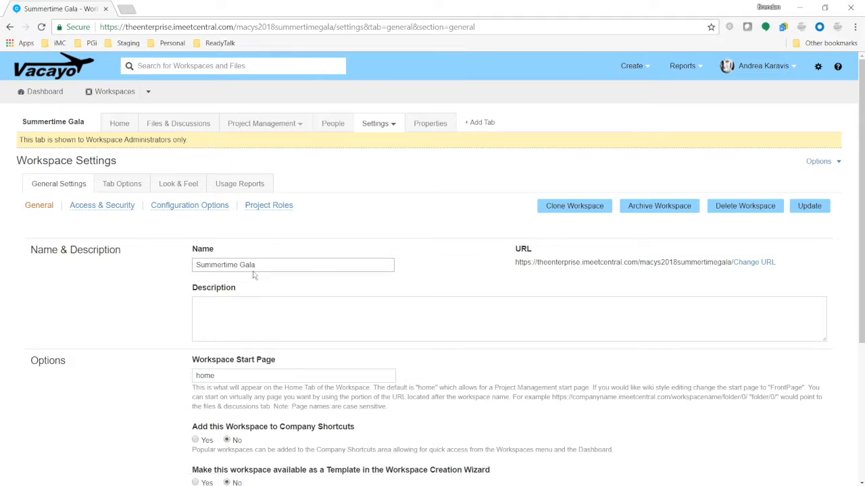
Filter the workspace list for 'gala' and open Summertime Gala's General Settings.
{"action": "left_click", "coordinate": [112, 91]}
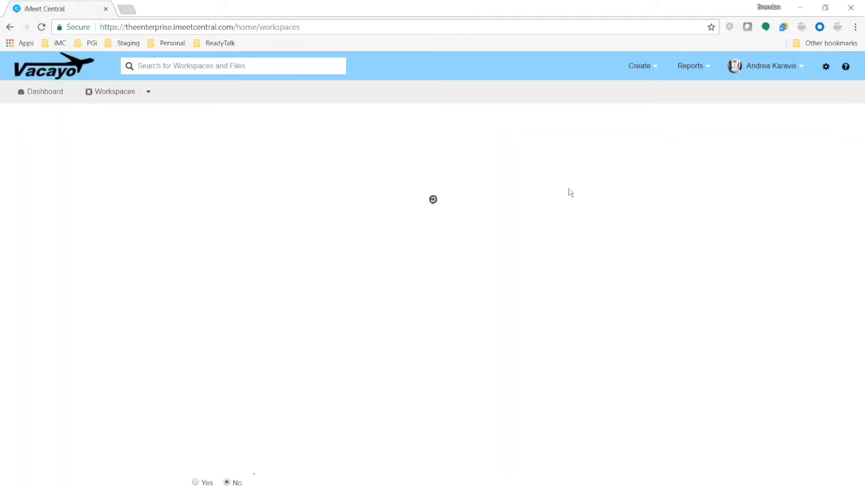
{"action": "left_click", "coordinate": [695, 142]}
{"action": "type", "text": "gala"}
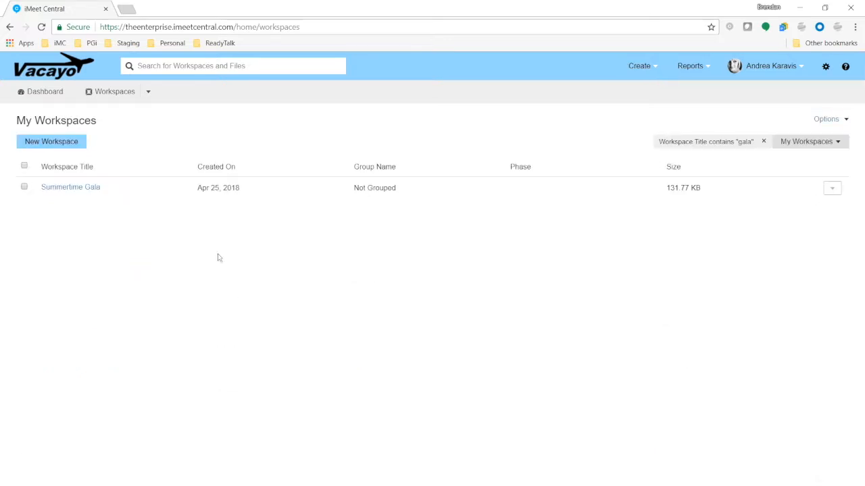
{"action": "left_click", "coordinate": [60, 190]}
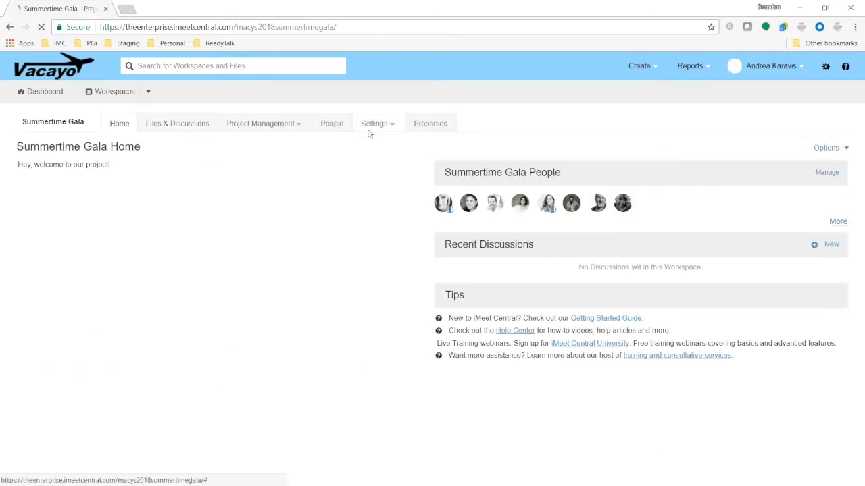
{"action": "left_click", "coordinate": [369, 130]}
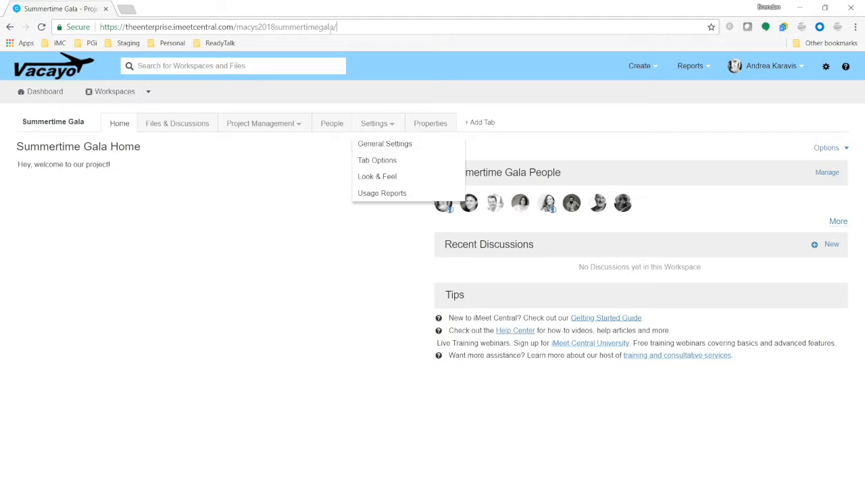
{"action": "left_click_drag", "start_coordinate": [331, 27], "coordinate": [61, 43]}
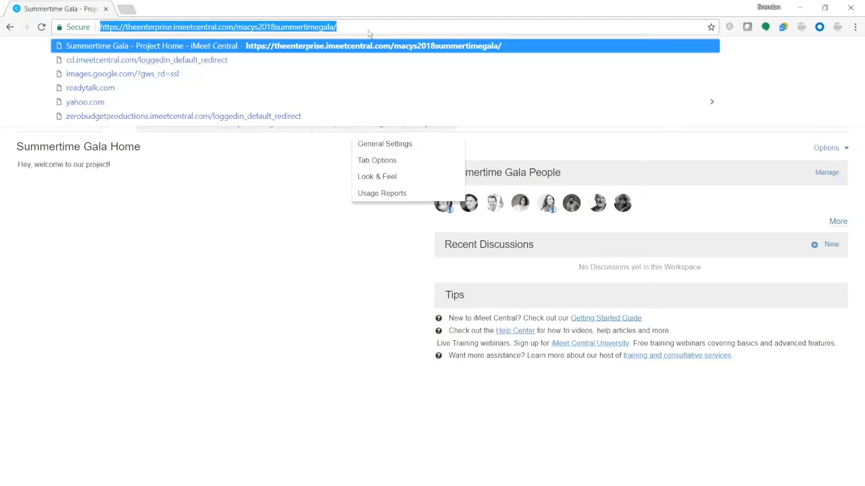
{"action": "left_click", "coordinate": [309, 181]}
{"action": "left_click", "coordinate": [374, 123]}
{"action": "left_click", "coordinate": [385, 155]}
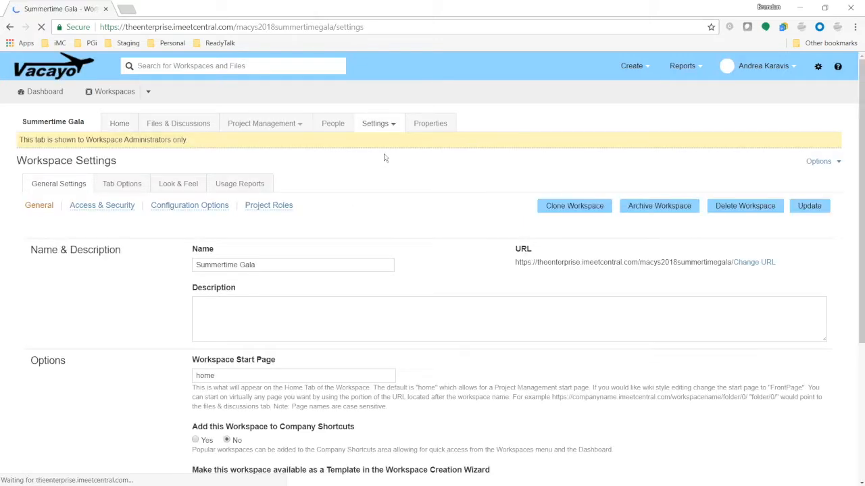
Rename the workspace to '1141 - Macys 2018 Summertime Gala' and save it.
{"action": "left_click_drag", "start_coordinate": [282, 266], "coordinate": [160, 271]}
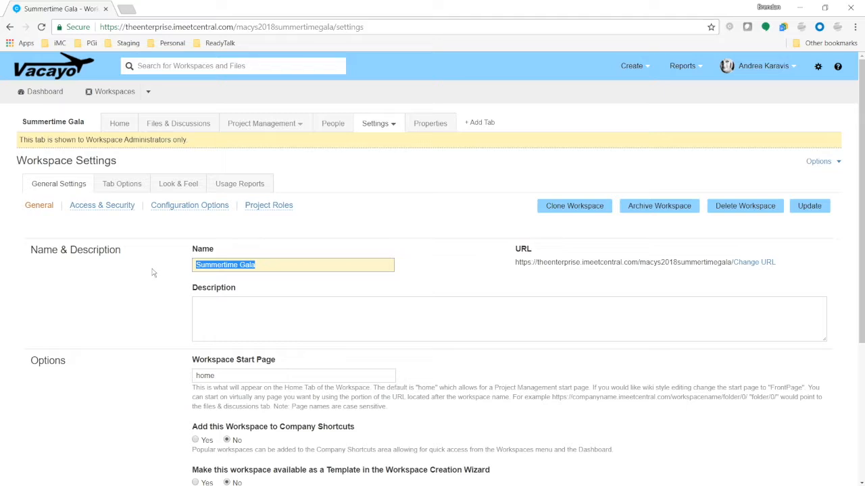
{"action": "type", "text": "1141"}
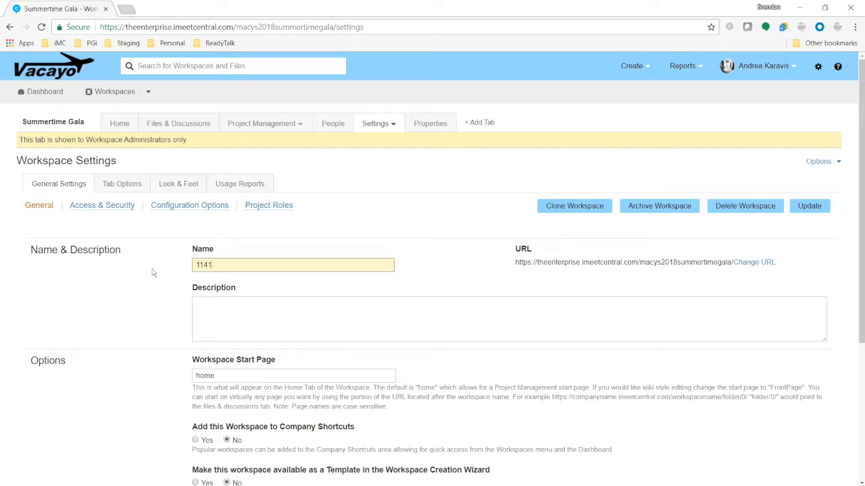
{"action": "type", "text": "11- Macys 2018 Summertime Gala"}
{"action": "left_click", "coordinate": [807, 211]}
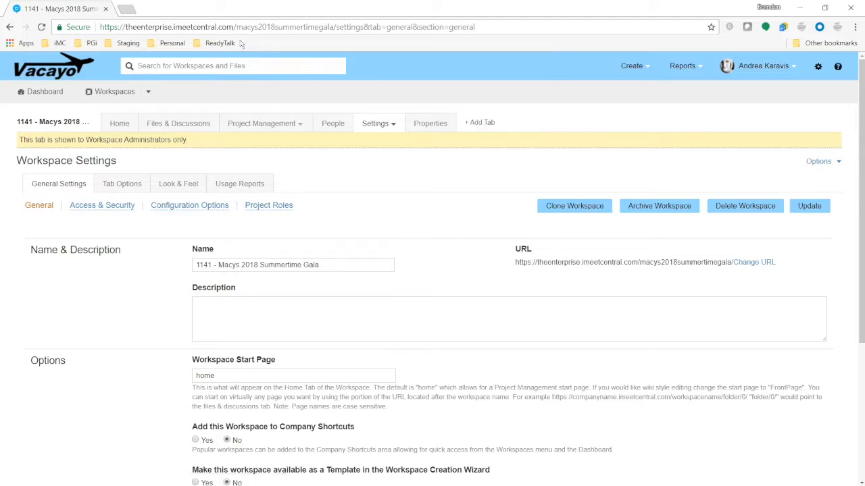
Change the workspace web address so it ends in /1141.
{"action": "left_click_drag", "start_coordinate": [235, 27], "coordinate": [334, 27]}
{"action": "left_click", "coordinate": [406, 242]}
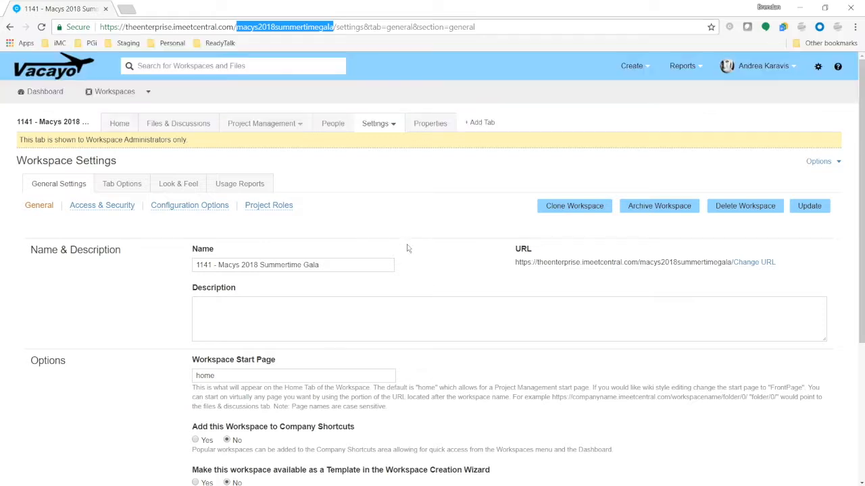
{"action": "left_click", "coordinate": [755, 263]}
{"action": "left_click_drag", "start_coordinate": [444, 252], "coordinate": [567, 262]}
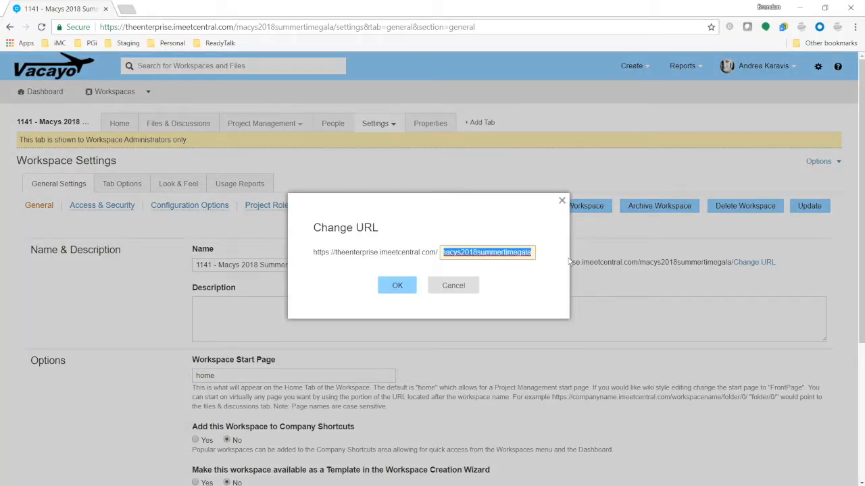
{"action": "type", "text": "1141"}
{"action": "left_click", "coordinate": [399, 279]}
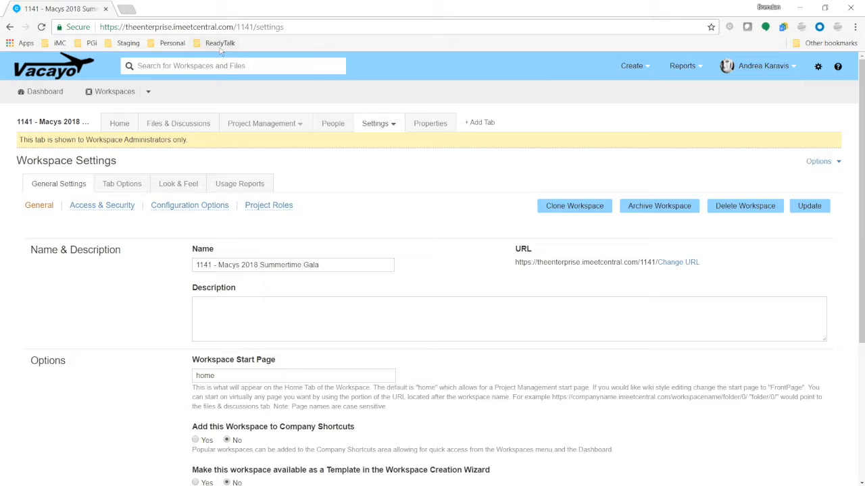
From the Dashboard, go to the workspace at the /1141 address.
{"action": "left_click", "coordinate": [44, 92]}
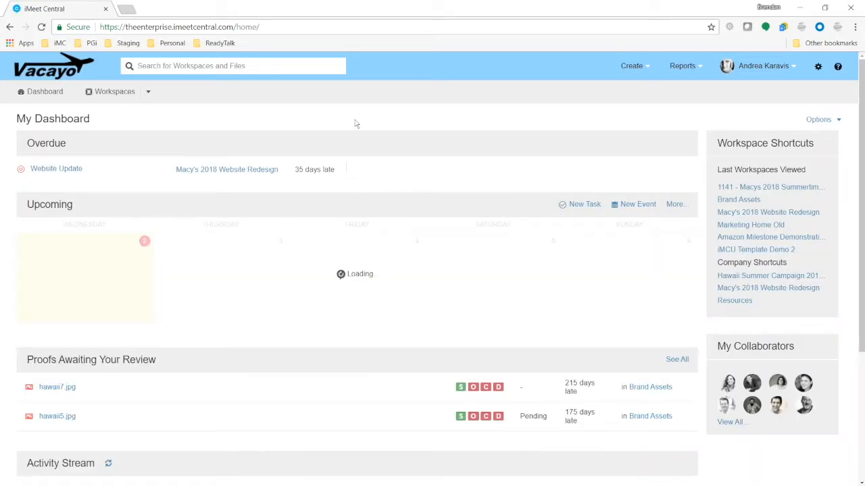
{"action": "left_click_drag", "start_coordinate": [235, 27], "coordinate": [326, 26]}
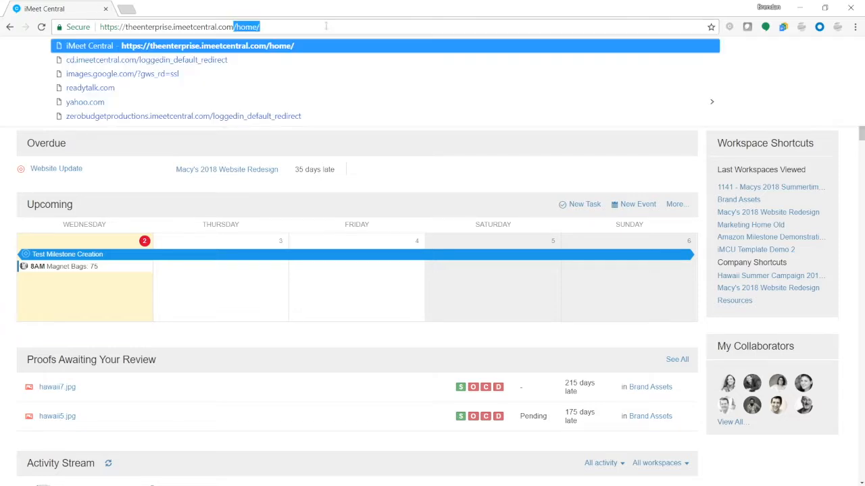
{"action": "type", "text": "/1141"}
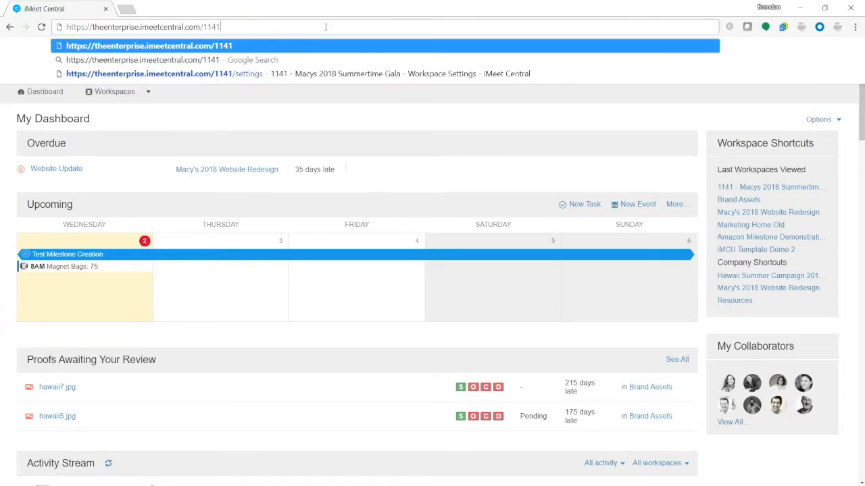
{"action": "key", "text": "Return"}
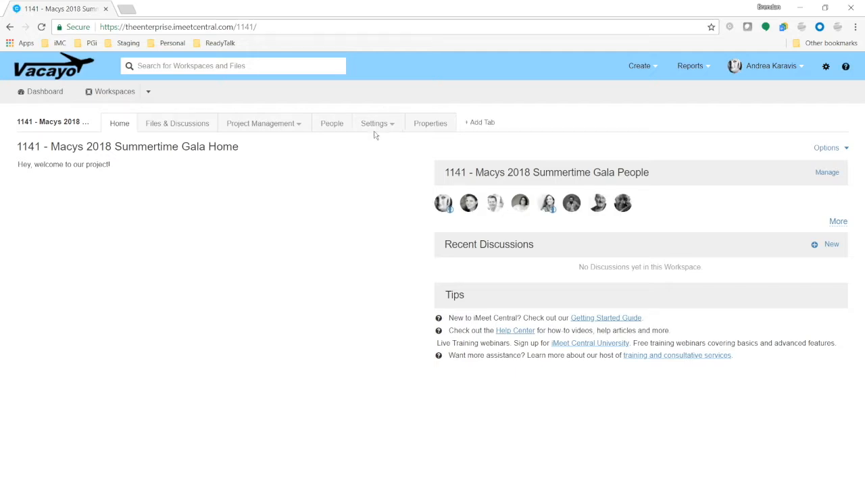
Open the Project Roles picker in the workspace's General Settings.
{"action": "left_click", "coordinate": [374, 124]}
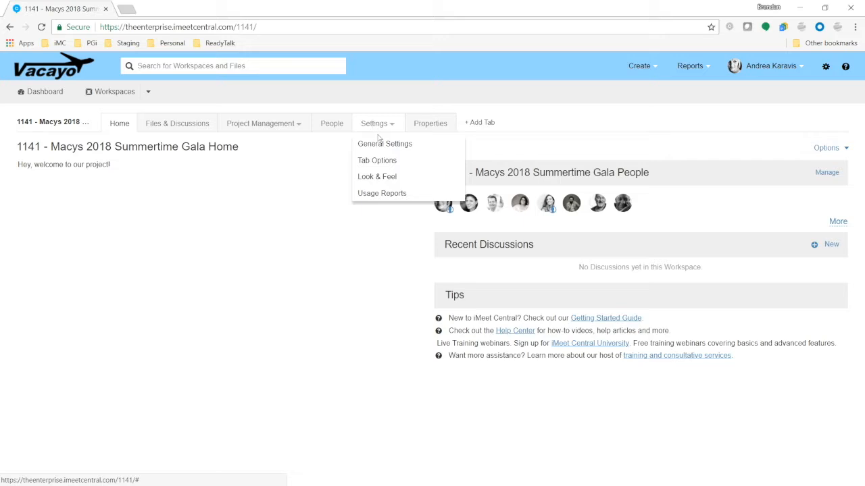
{"action": "left_click", "coordinate": [368, 142]}
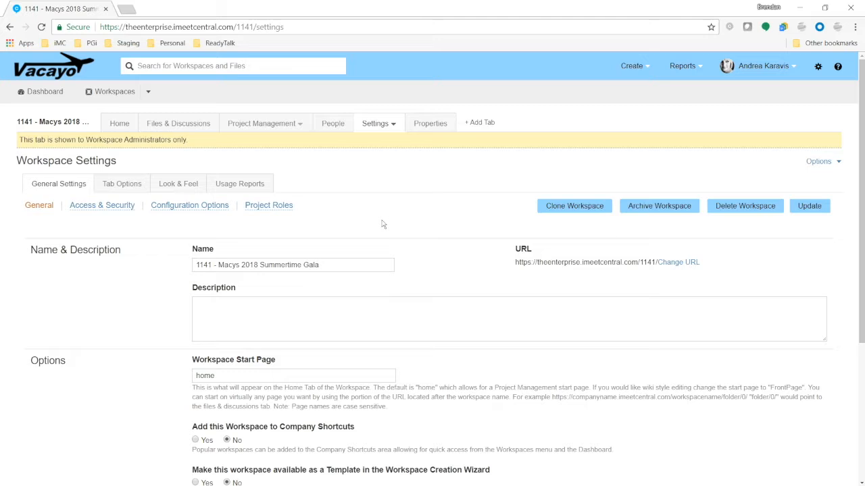
{"action": "left_click", "coordinate": [278, 205]}
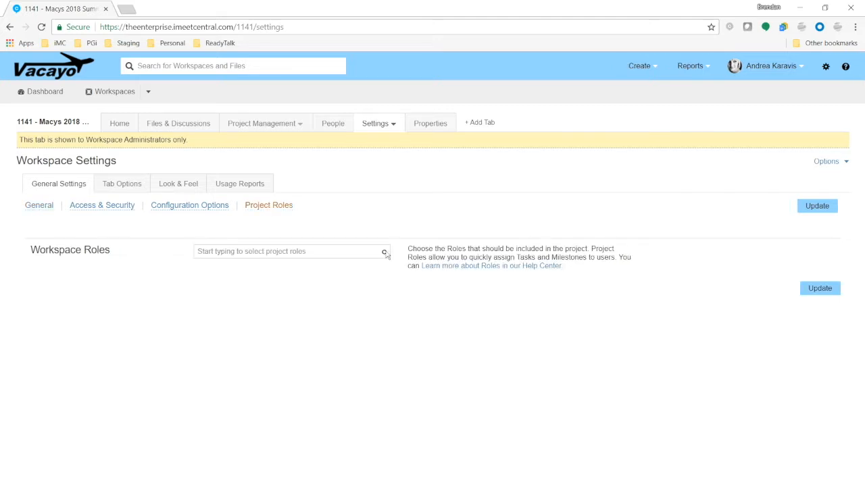
{"action": "left_click", "coordinate": [385, 252]}
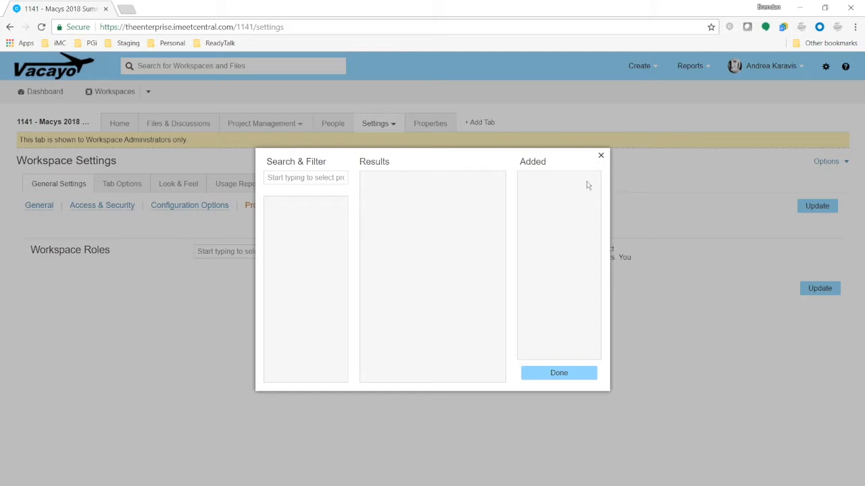
After reloading, pick Dogsled Driver in the Project Roles picker and save the workspace roles.
{"action": "left_click", "coordinate": [600, 156]}
{"action": "left_click", "coordinate": [41, 27]}
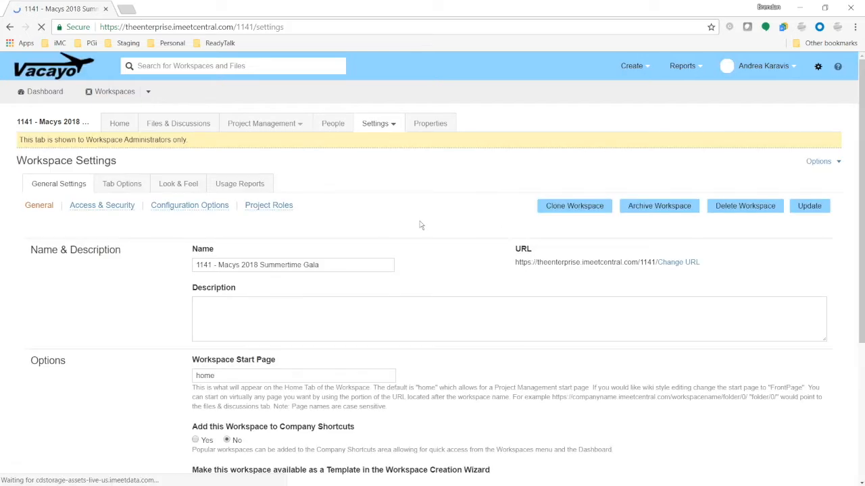
{"action": "left_click", "coordinate": [268, 205]}
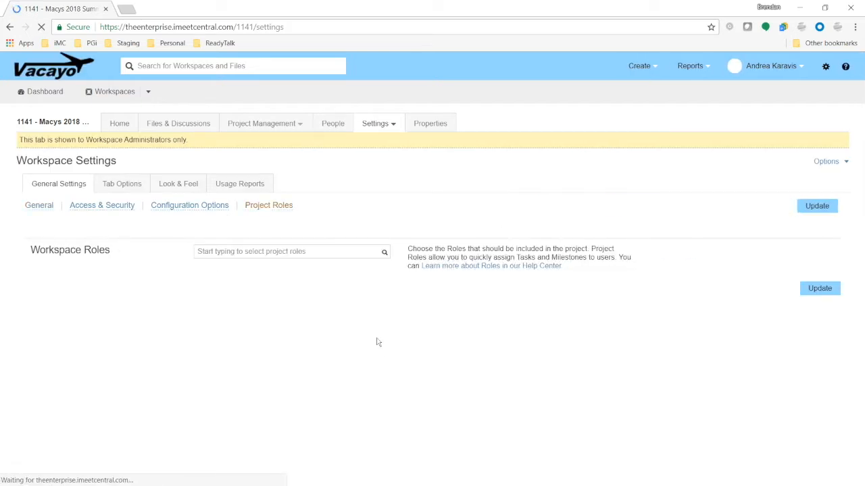
{"action": "left_click", "coordinate": [386, 253]}
{"action": "scroll", "coordinate": [405, 283], "scroll_direction": "down", "scroll_amount": 6}
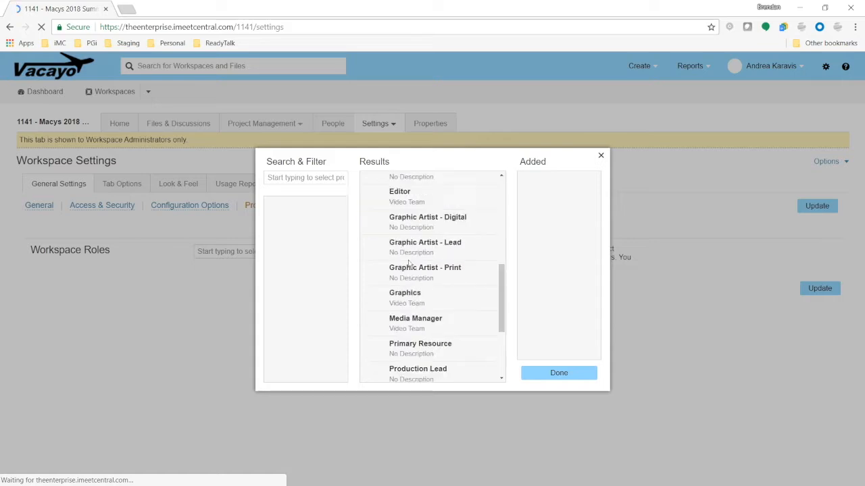
{"action": "scroll", "coordinate": [409, 287], "scroll_direction": "up", "scroll_amount": 2}
{"action": "scroll", "coordinate": [410, 287], "scroll_direction": "up", "scroll_amount": 2}
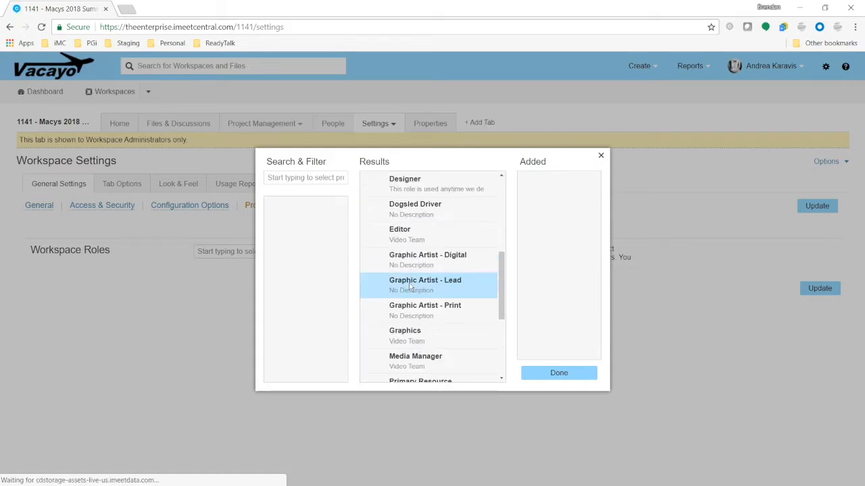
{"action": "left_click", "coordinate": [438, 206]}
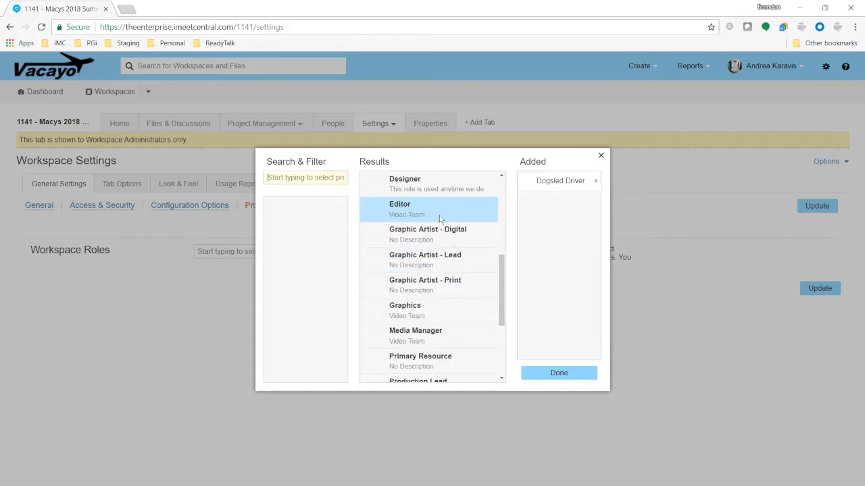
{"action": "left_click", "coordinate": [582, 378]}
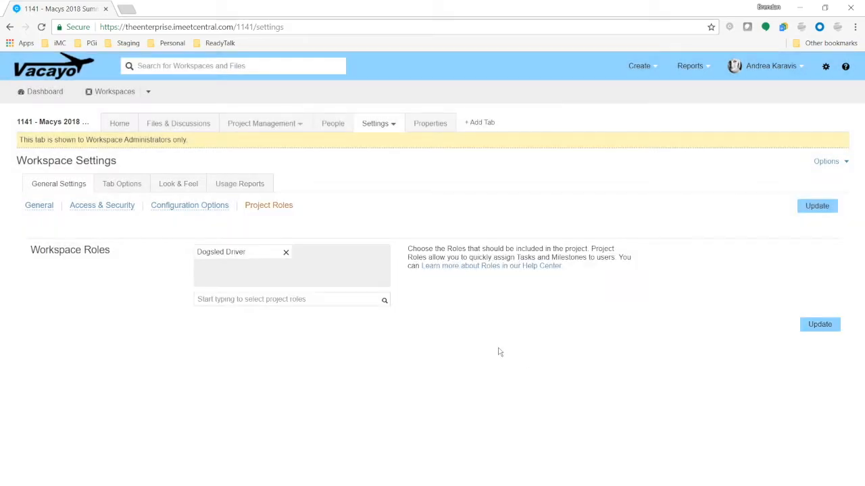
{"action": "left_click", "coordinate": [820, 325]}
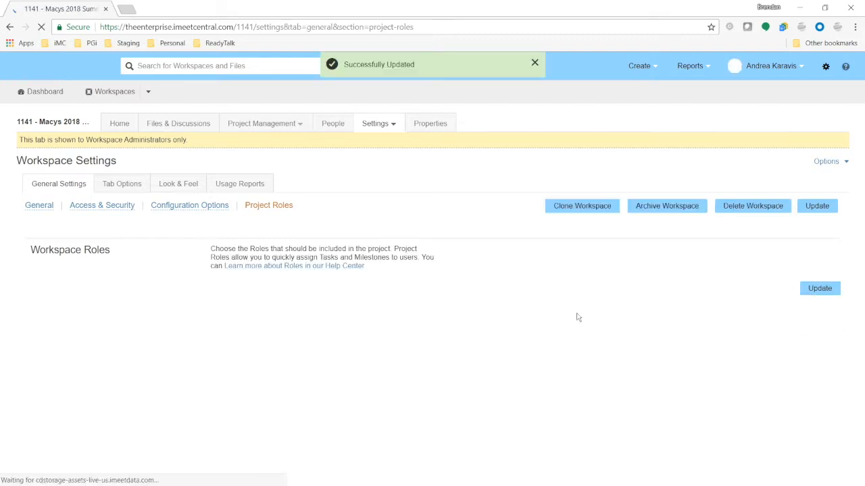
On the Properties tab, assign a team member to the Dogsled Driver role and confirm.
{"action": "left_click", "coordinate": [440, 128]}
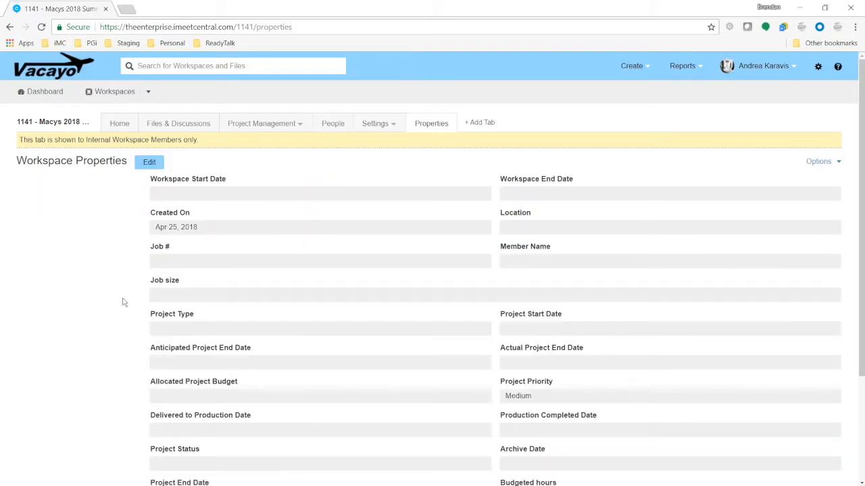
{"action": "scroll", "coordinate": [123, 306], "scroll_direction": "down", "scroll_amount": 3}
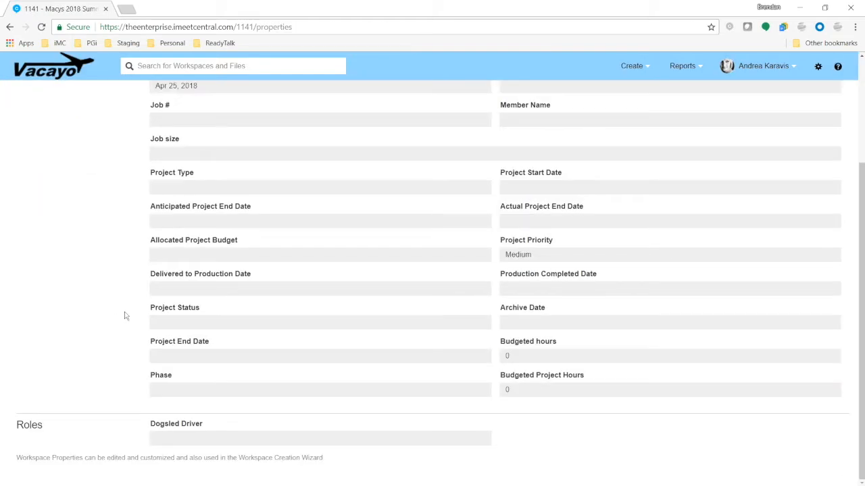
{"action": "left_click", "coordinate": [479, 440]}
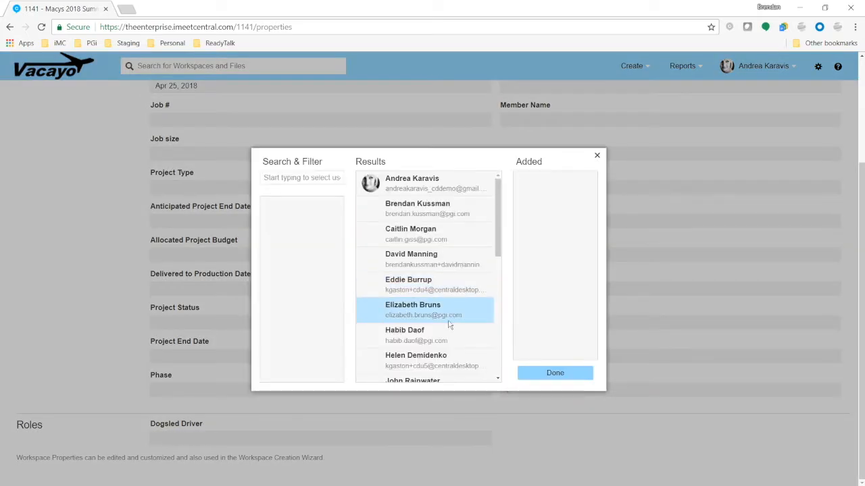
{"action": "left_click", "coordinate": [426, 284]}
{"action": "left_click", "coordinate": [553, 373]}
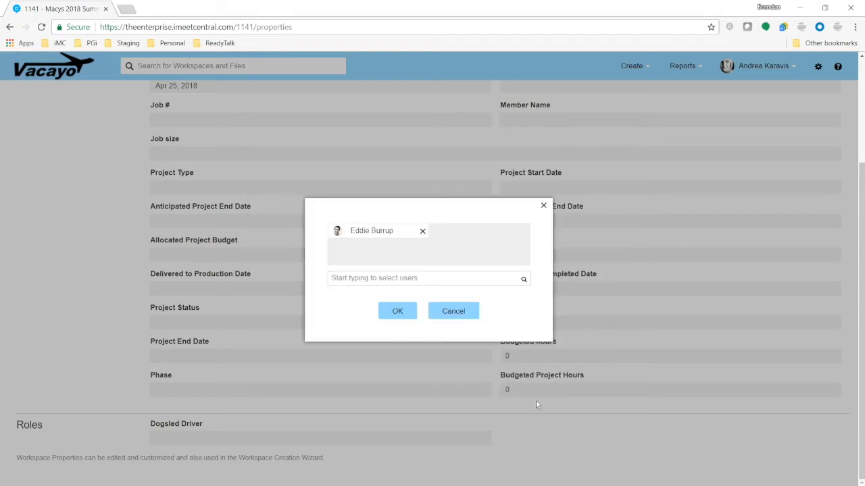
{"action": "left_click", "coordinate": [408, 312]}
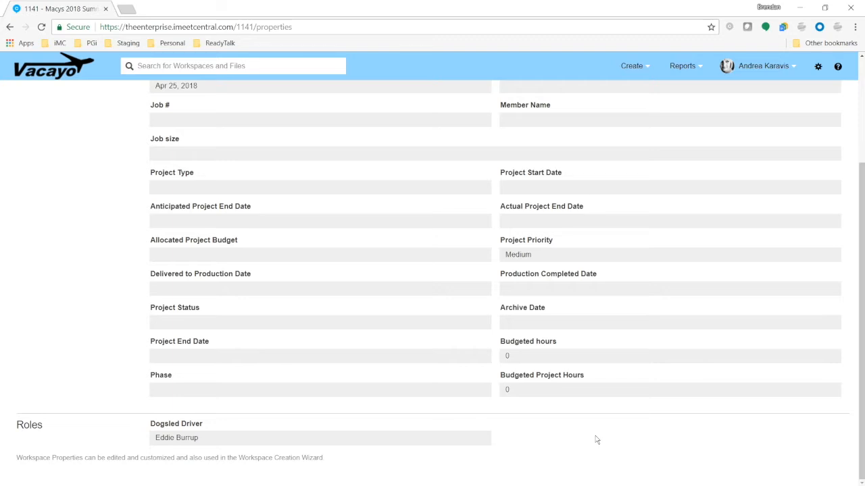
{"action": "scroll", "coordinate": [432, 318], "scroll_direction": "up", "scroll_amount": 3}
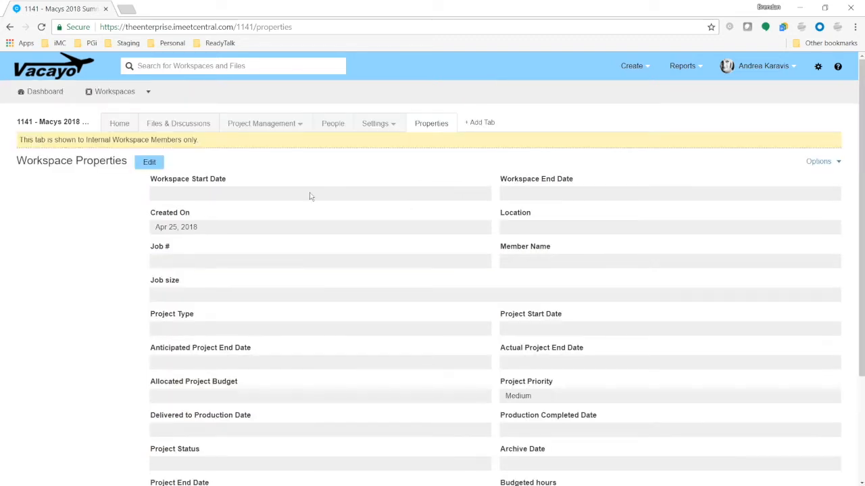
Review the workspace's Project Roles and Access & Security settings.
{"action": "left_click", "coordinate": [376, 125]}
{"action": "left_click", "coordinate": [386, 144]}
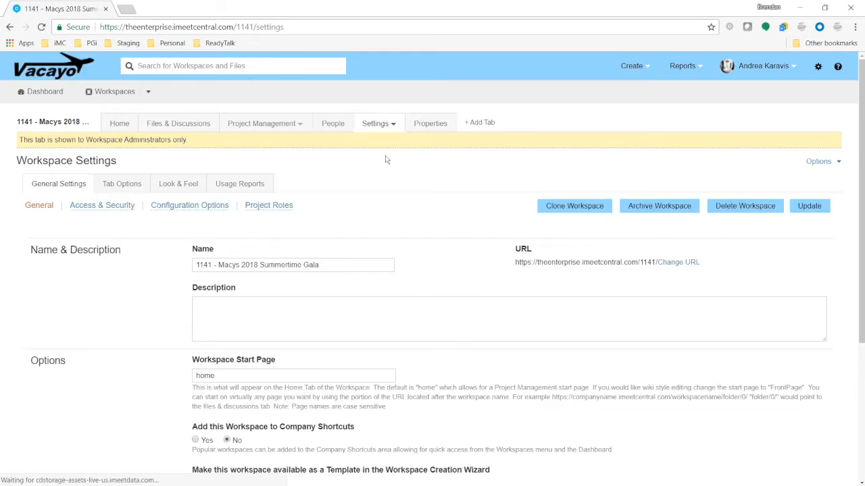
{"action": "left_click", "coordinate": [270, 207]}
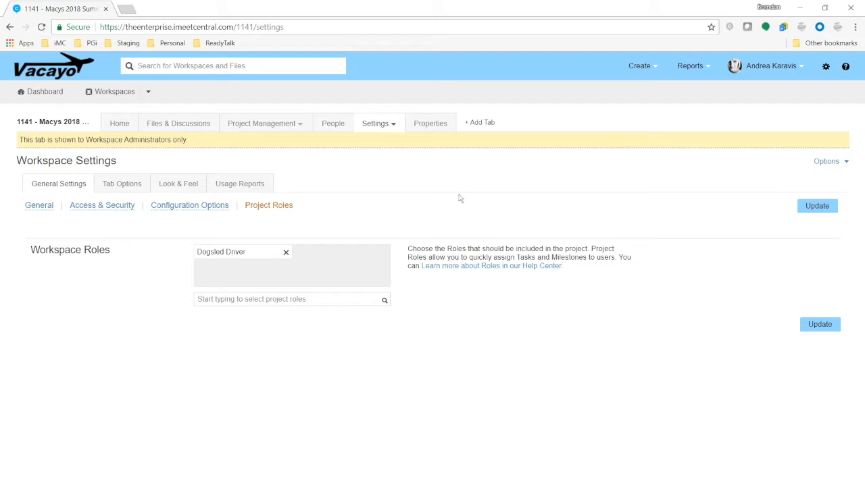
{"action": "left_click", "coordinate": [77, 206]}
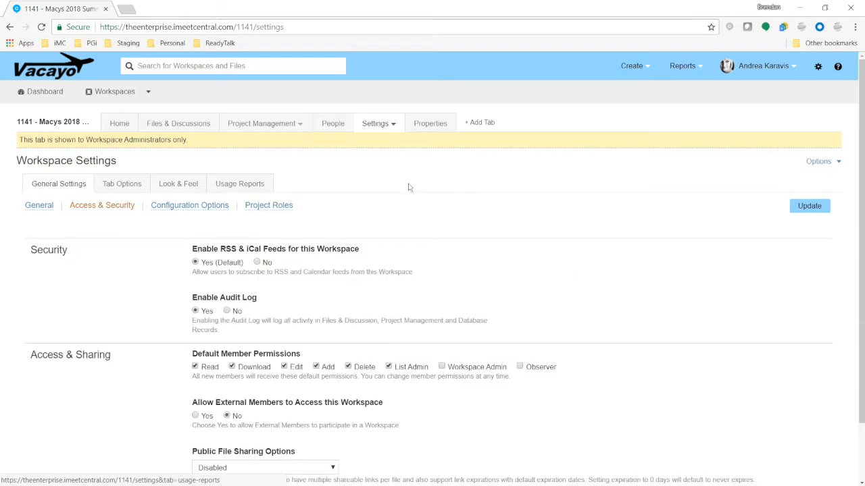
{"action": "scroll", "coordinate": [484, 257], "scroll_direction": "down", "scroll_amount": 2}
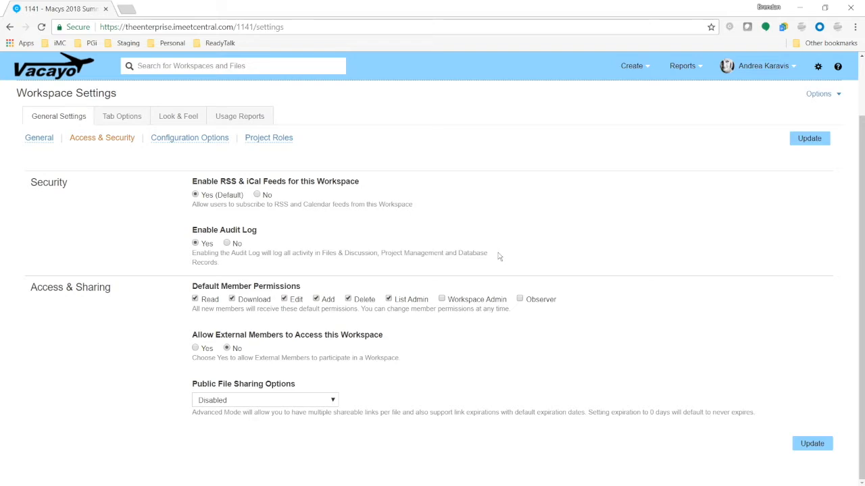
In Configuration Options, set the Files & Discussions folder root to Workspace Root and save.
{"action": "left_click", "coordinate": [175, 138]}
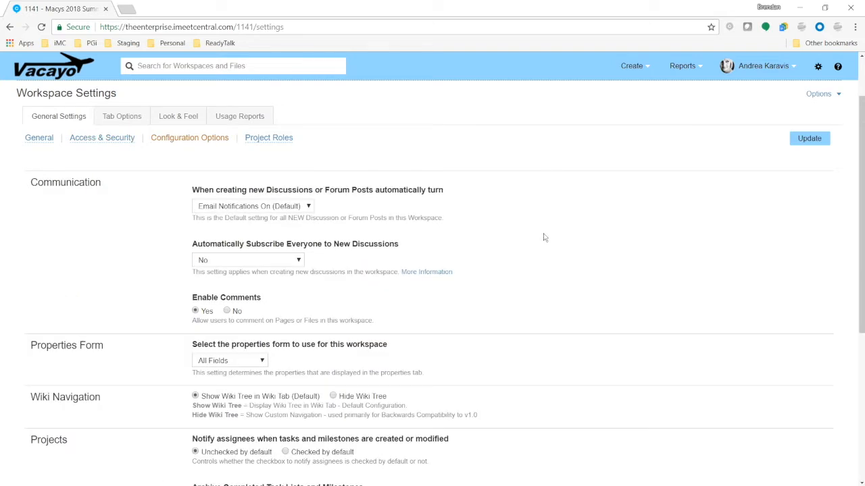
{"action": "scroll", "coordinate": [545, 237], "scroll_direction": "down", "scroll_amount": 3}
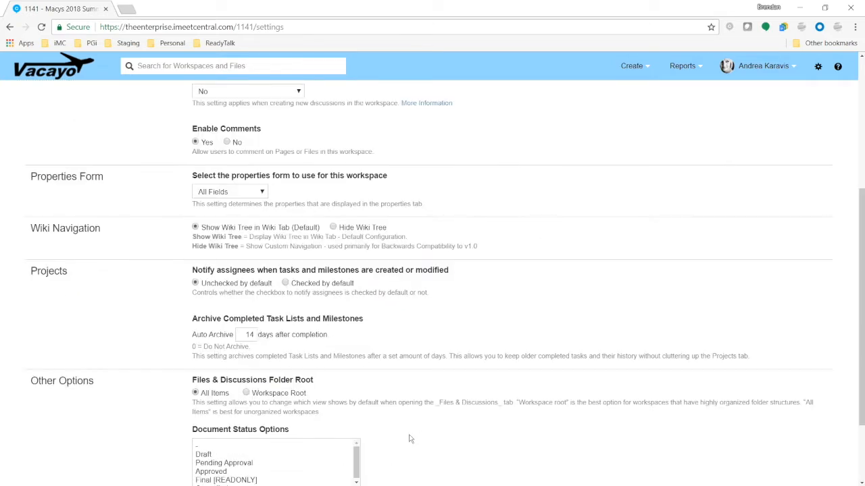
{"action": "scroll", "coordinate": [410, 439], "scroll_direction": "down", "scroll_amount": 2}
{"action": "left_click_drag", "start_coordinate": [195, 355], "coordinate": [228, 391]}
{"action": "left_click", "coordinate": [539, 343]}
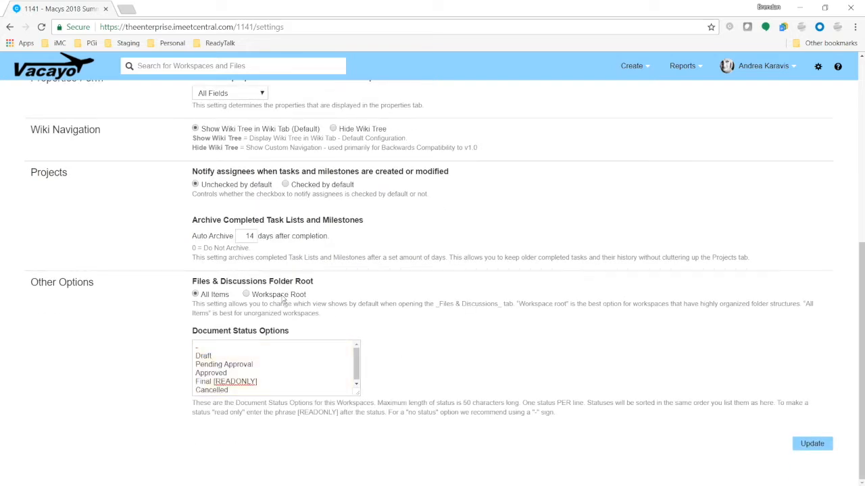
{"action": "left_click", "coordinate": [246, 295]}
{"action": "left_click", "coordinate": [814, 445]}
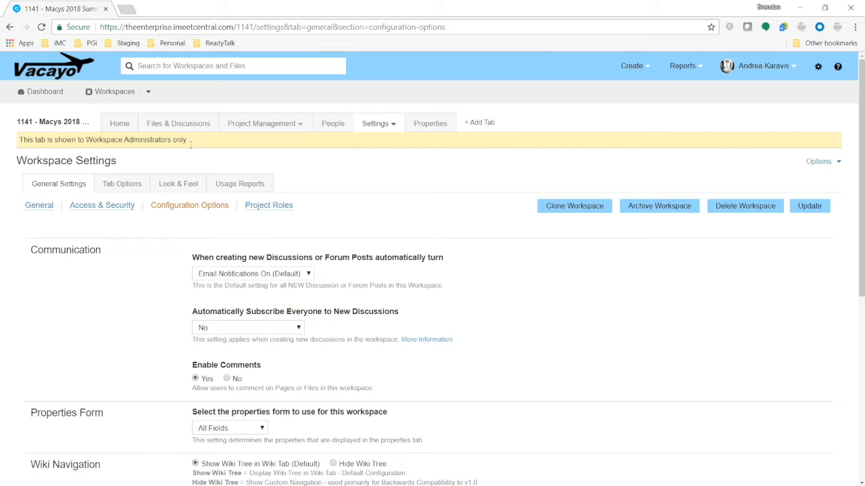
{"action": "left_click", "coordinate": [178, 123]}
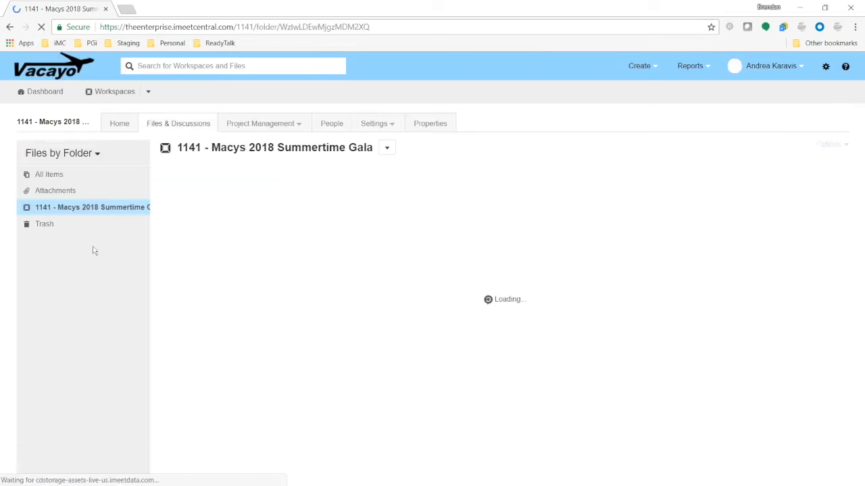
Check the workspace's top-level folder, revisit General Settings, then view the People directory.
{"action": "left_click", "coordinate": [90, 212]}
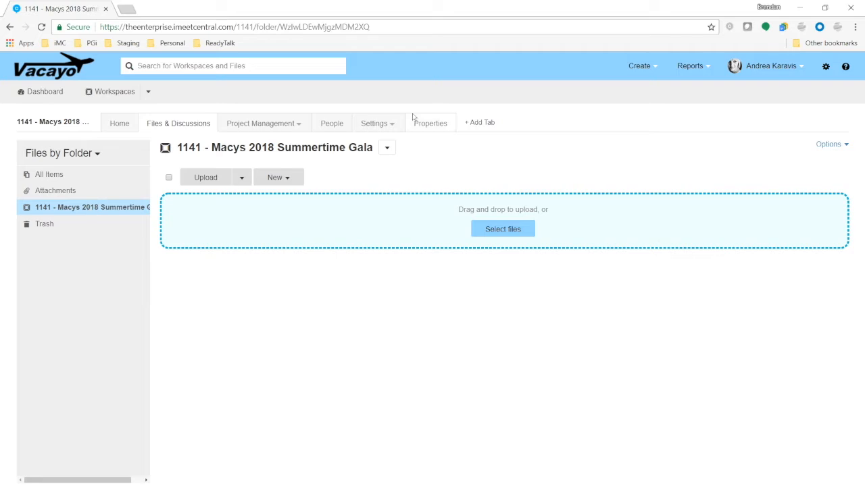
{"action": "mouse_move", "coordinate": [396, 123]}
{"action": "left_click", "coordinate": [384, 144]}
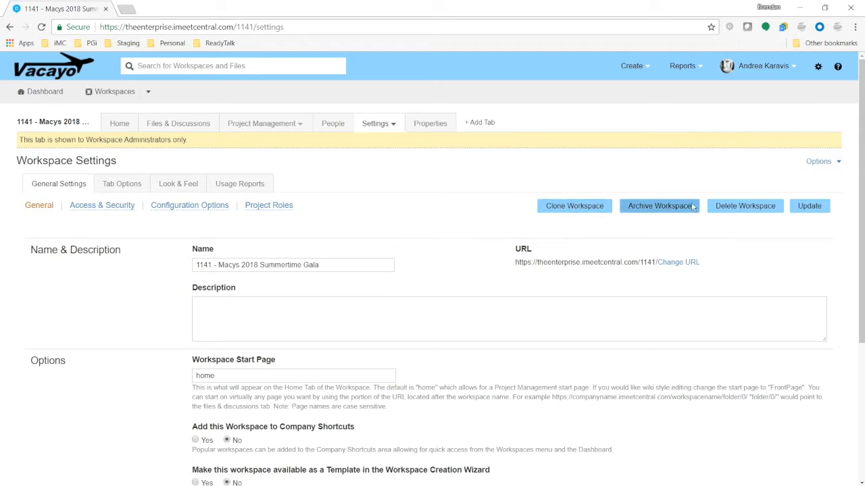
{"action": "left_click", "coordinate": [752, 209]}
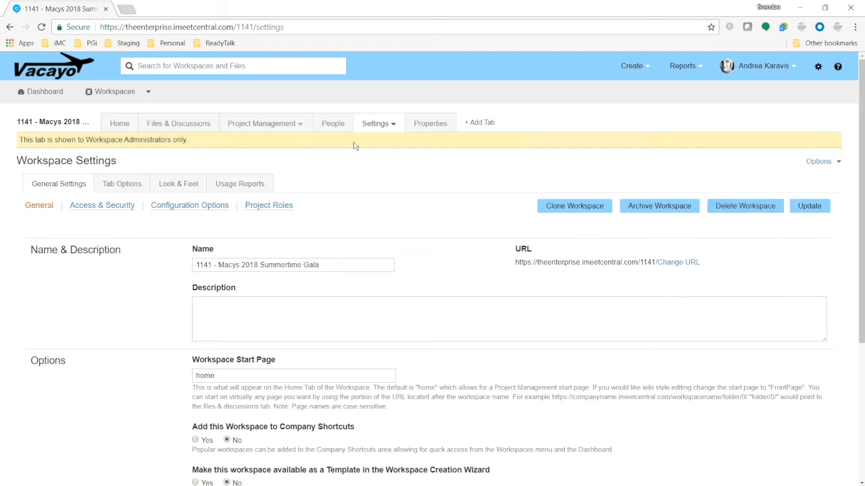
{"action": "left_click", "coordinate": [331, 123]}
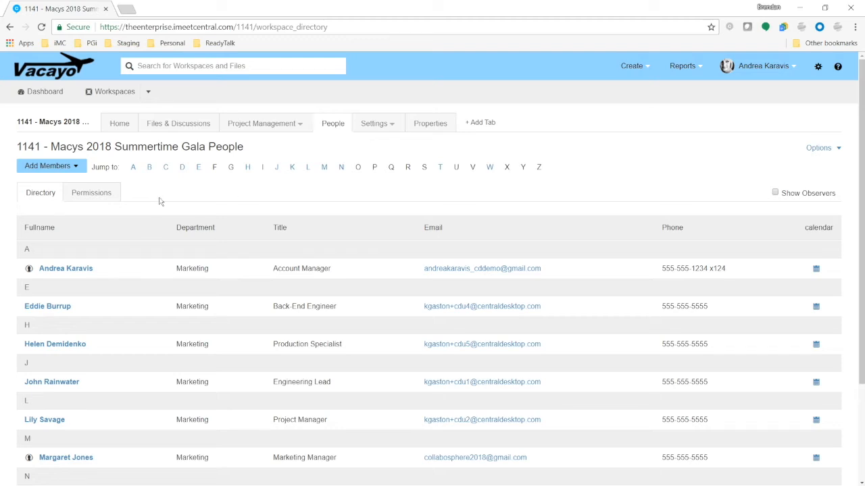
Add the Ad Publication group as an internal workspace member and confirm.
{"action": "left_click", "coordinate": [80, 170]}
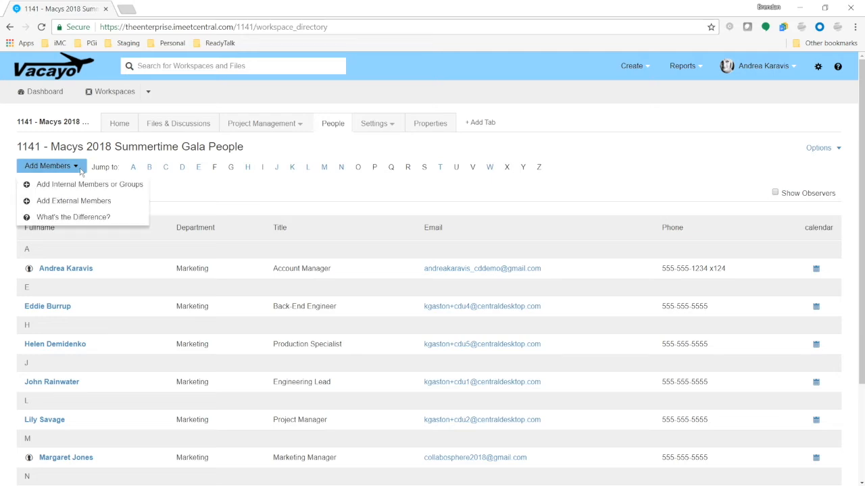
{"action": "left_click", "coordinate": [120, 186]}
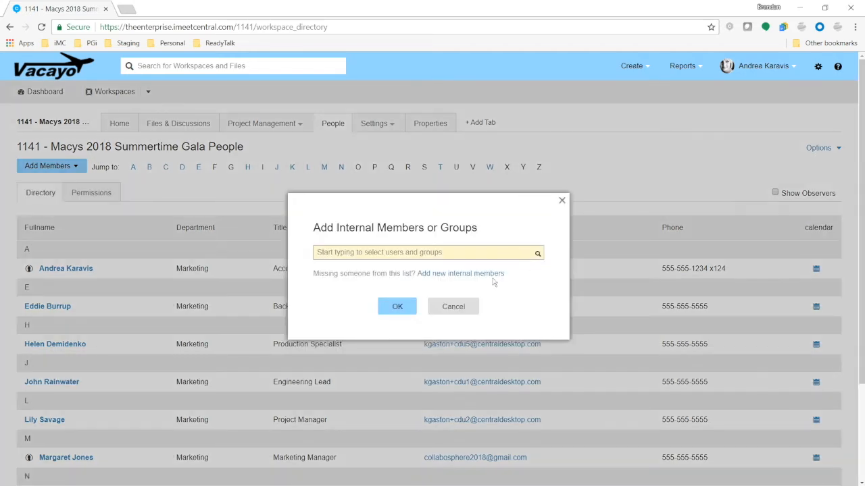
{"action": "left_click", "coordinate": [537, 256]}
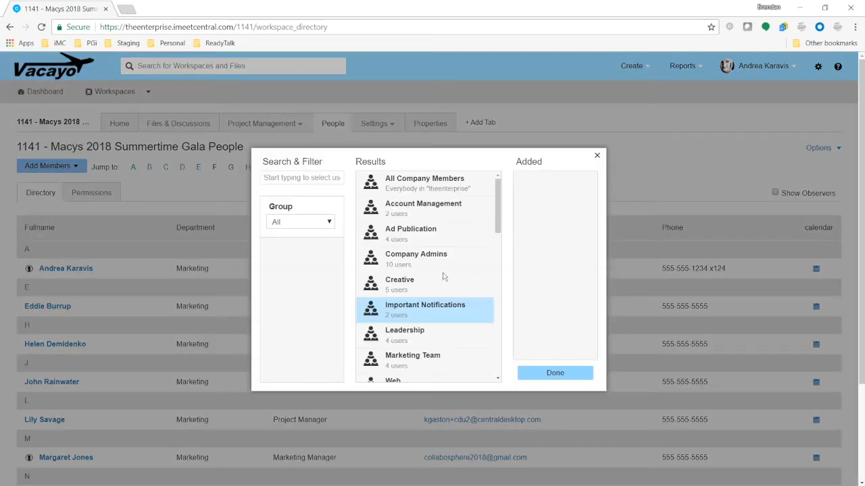
{"action": "scroll", "coordinate": [439, 290], "scroll_direction": "down", "scroll_amount": 7}
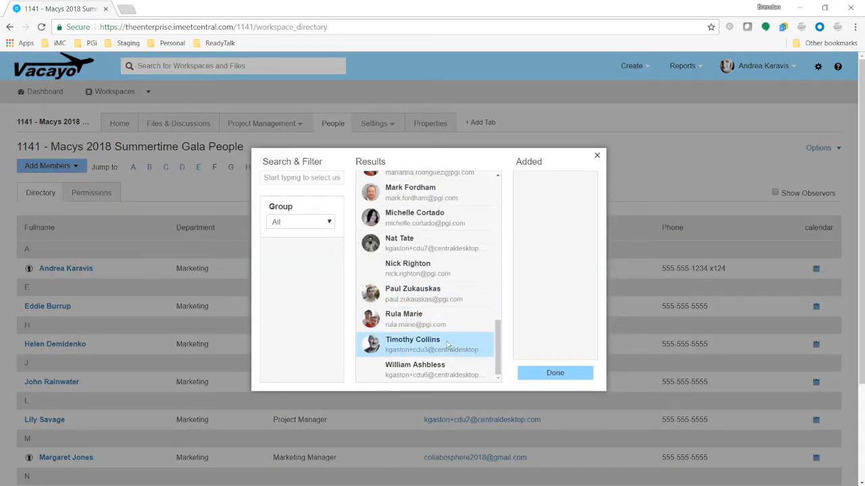
{"action": "scroll", "coordinate": [446, 338], "scroll_direction": "up", "scroll_amount": 10}
{"action": "scroll", "coordinate": [432, 297], "scroll_direction": "up", "scroll_amount": 3}
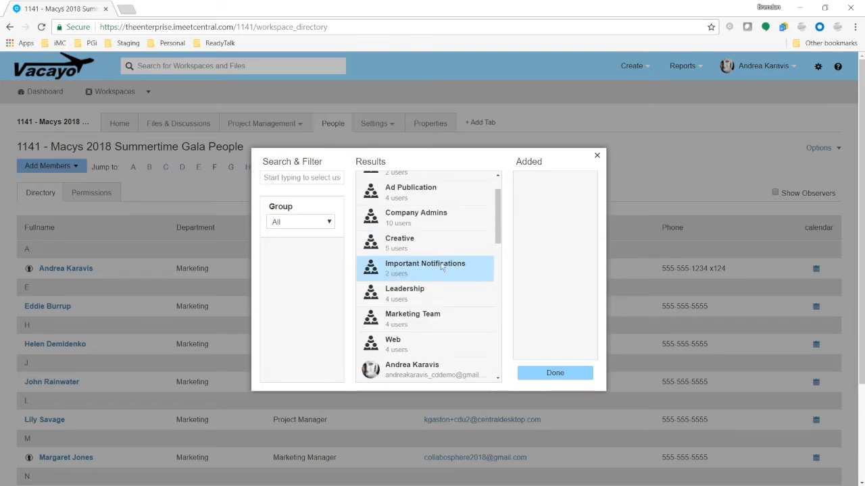
{"action": "scroll", "coordinate": [425, 257], "scroll_direction": "up", "scroll_amount": 2}
{"action": "left_click", "coordinate": [442, 233]}
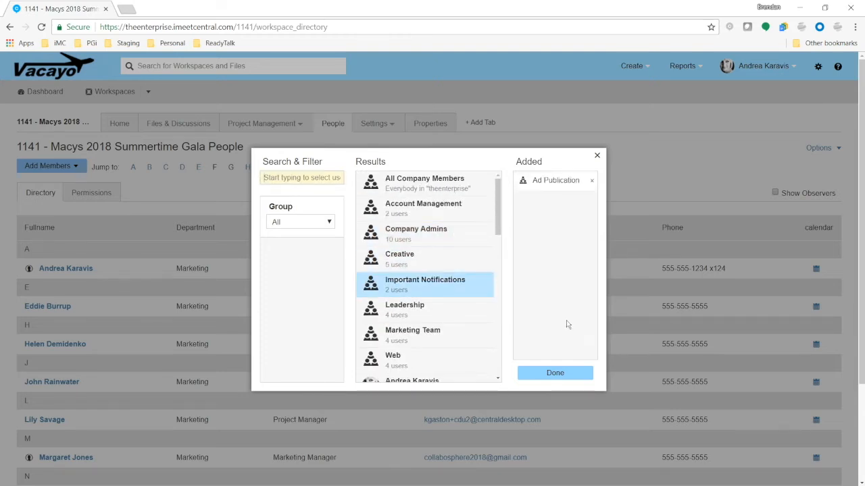
{"action": "left_click", "coordinate": [571, 373]}
{"action": "left_click", "coordinate": [400, 356]}
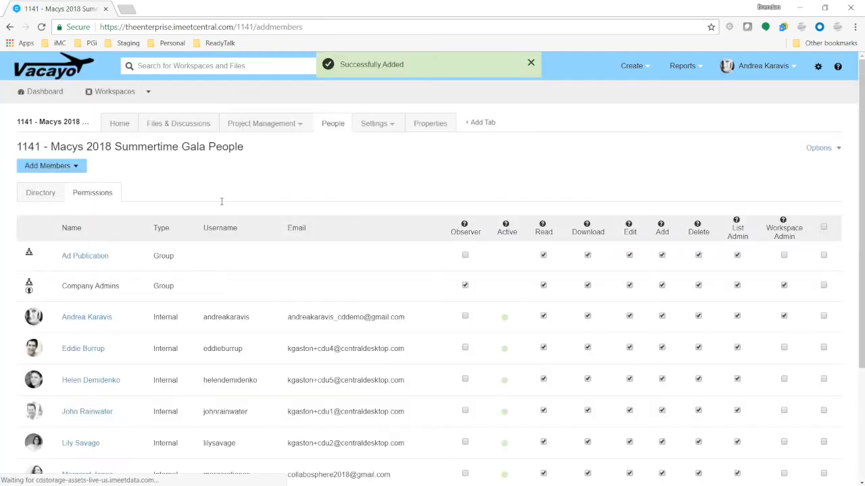
{"action": "scroll", "coordinate": [608, 284], "scroll_direction": "down", "scroll_amount": 3}
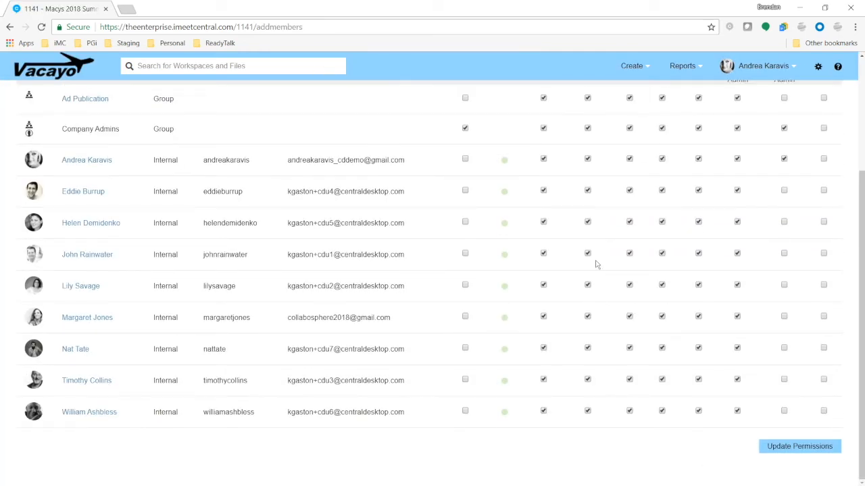
{"action": "scroll", "coordinate": [598, 269], "scroll_direction": "up", "scroll_amount": 2}
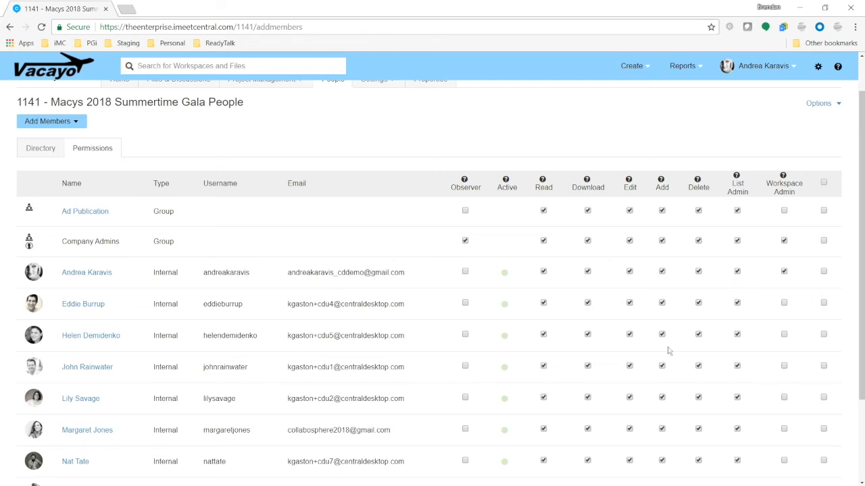
{"action": "scroll", "coordinate": [668, 351], "scroll_direction": "up", "scroll_amount": 1}
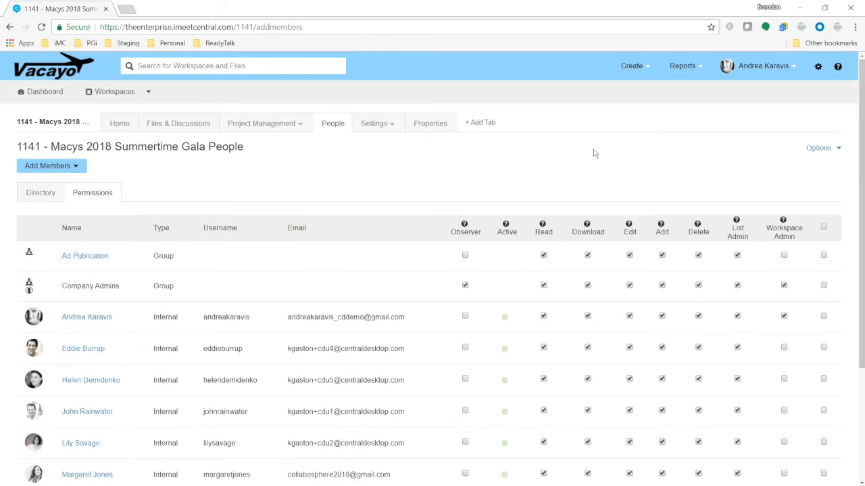